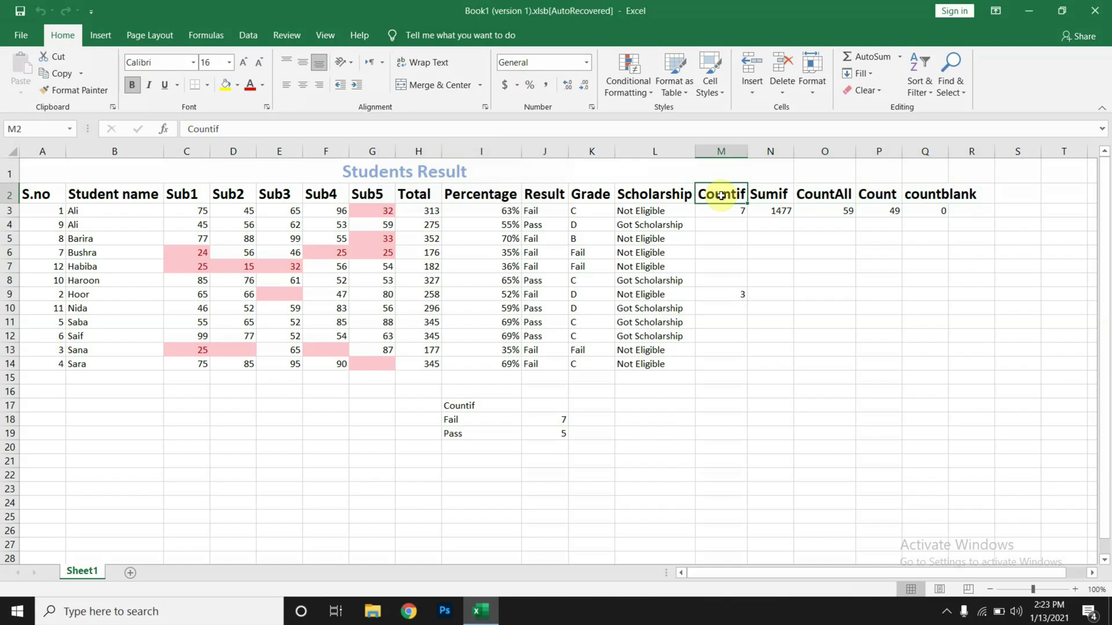
Clear the Countif, Sumif, CountAll, Count and countblank headings and their results in M2:R4.
key(shift+Right)
key(shift+Right)
key(shift+Right)
key(shift+Right)
key(shift+Right)
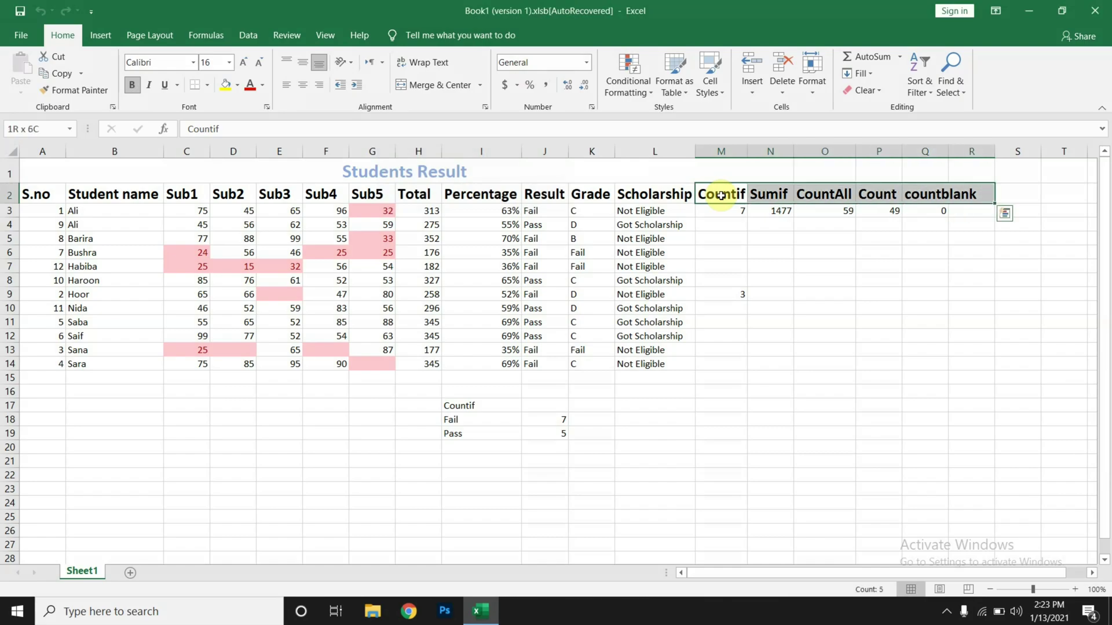
key(shift+Down)
key(shift+Down)
key(Delete)
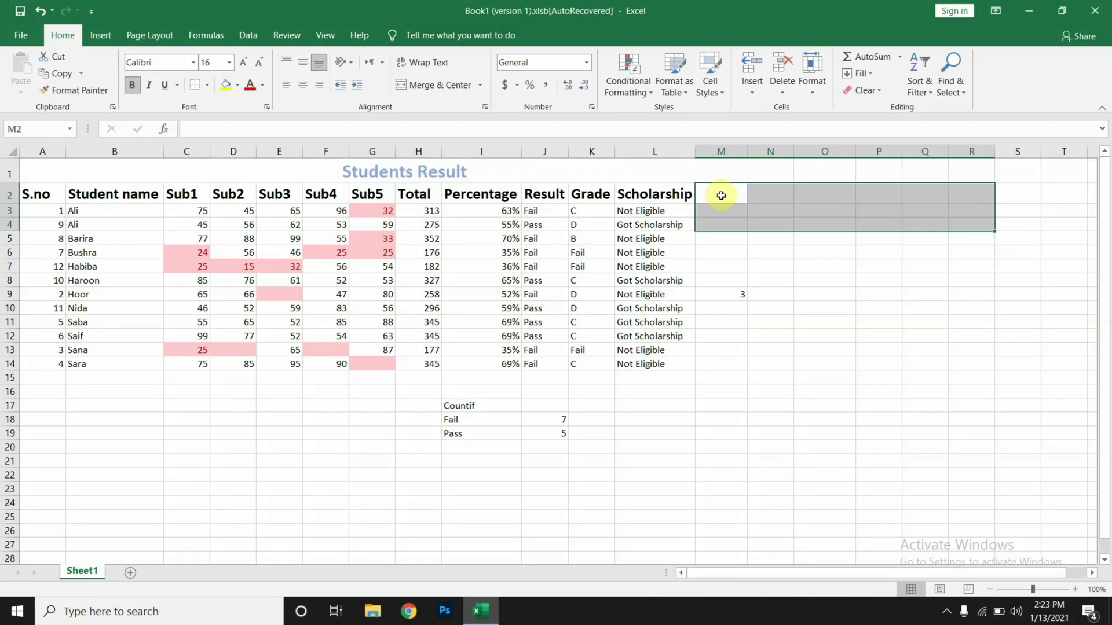
Clear the Countif summary with its Fail and Pass counts in I17:K19 below the table.
click(463, 406)
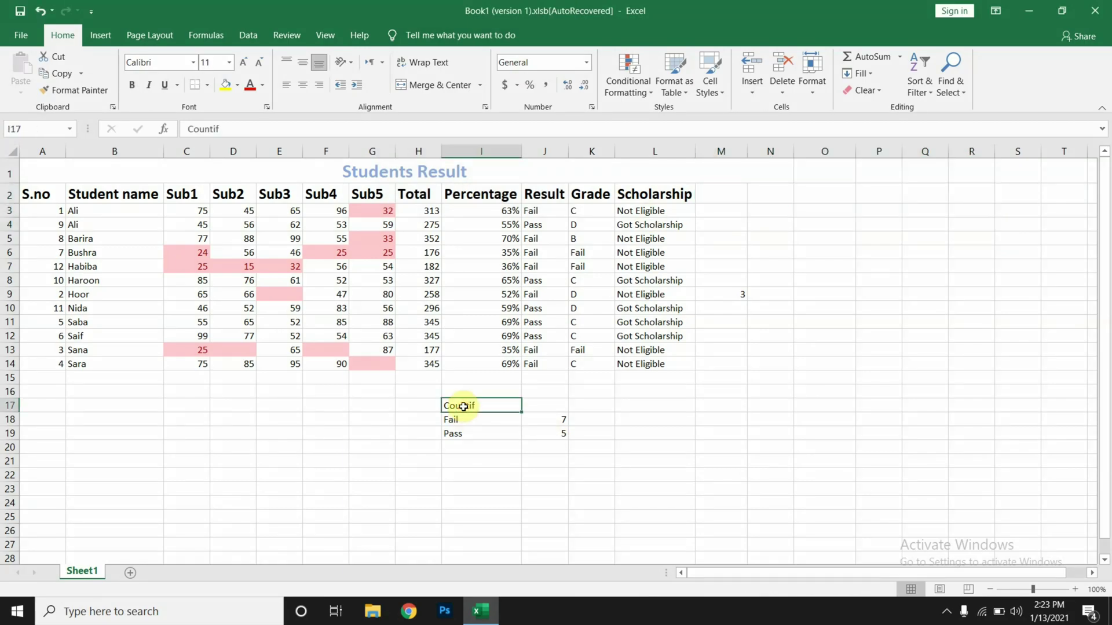
key(shift+Down)
key(shift+Down)
key(shift+Right)
key(shift+Right)
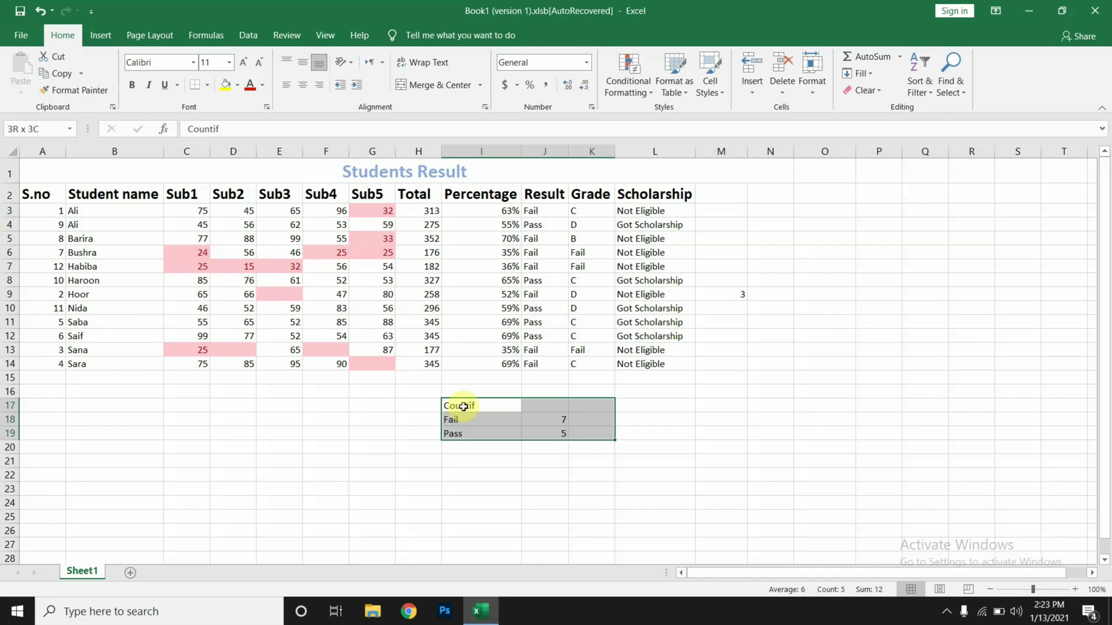
key(Delete)
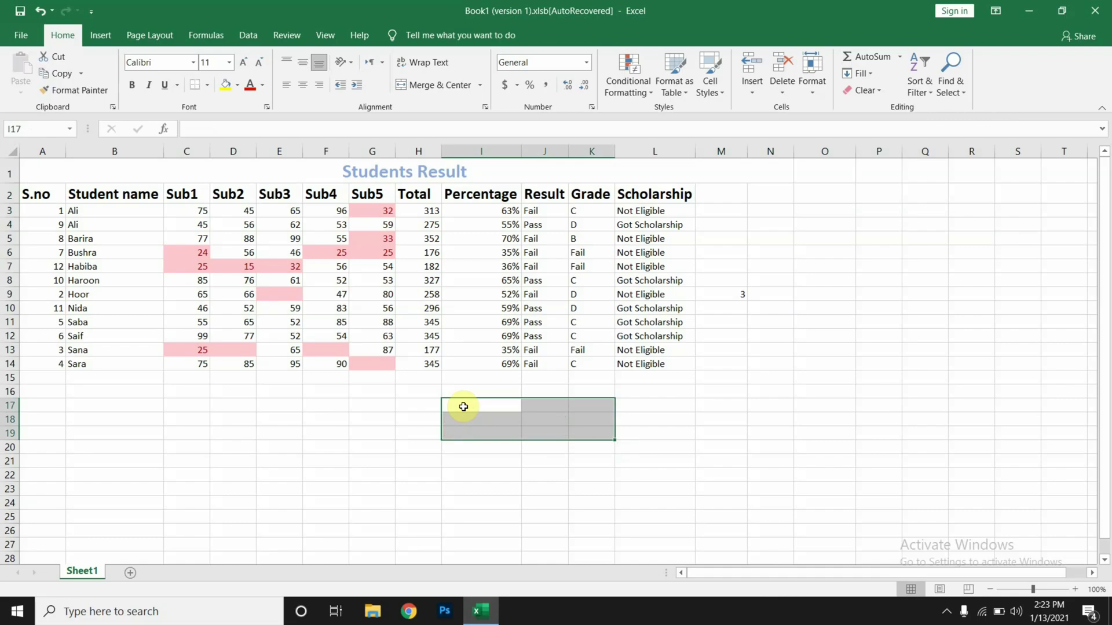
click(511, 225)
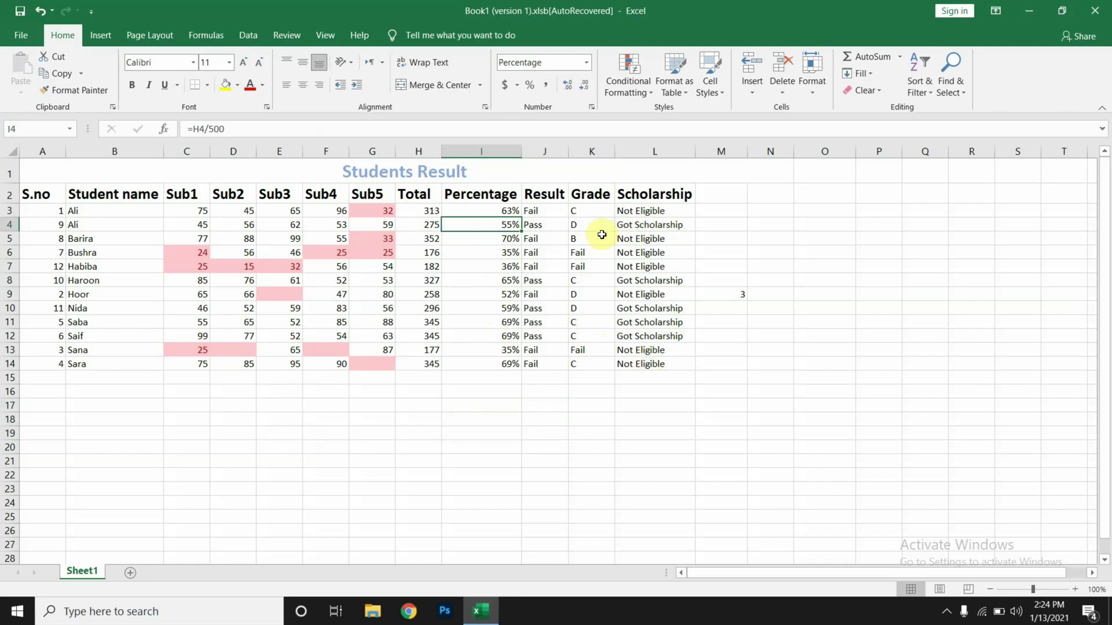
click(546, 213)
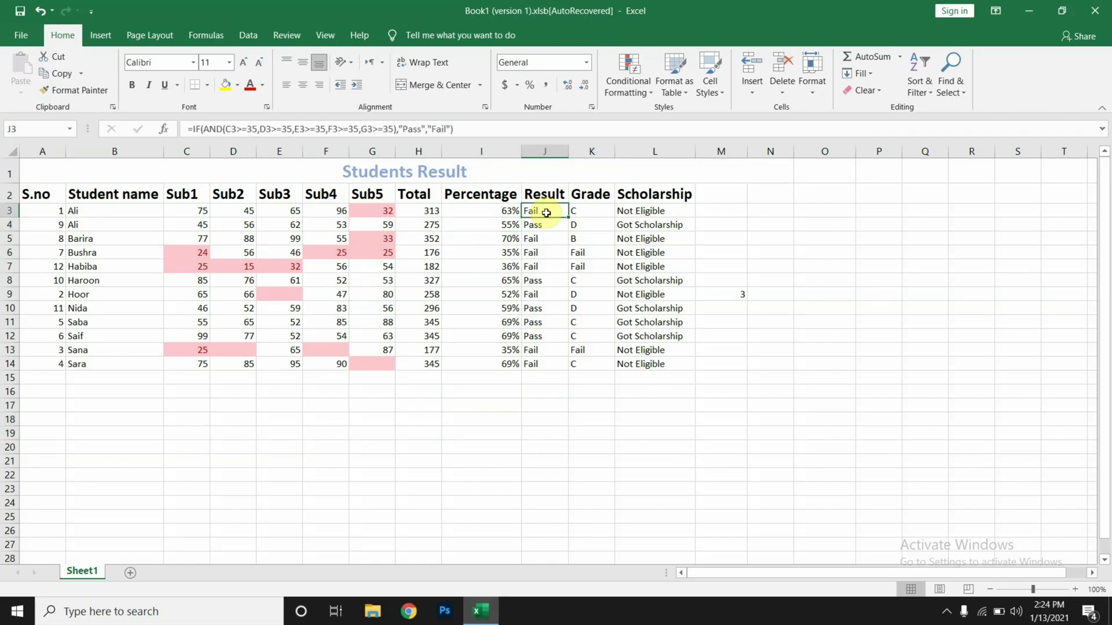
click(495, 214)
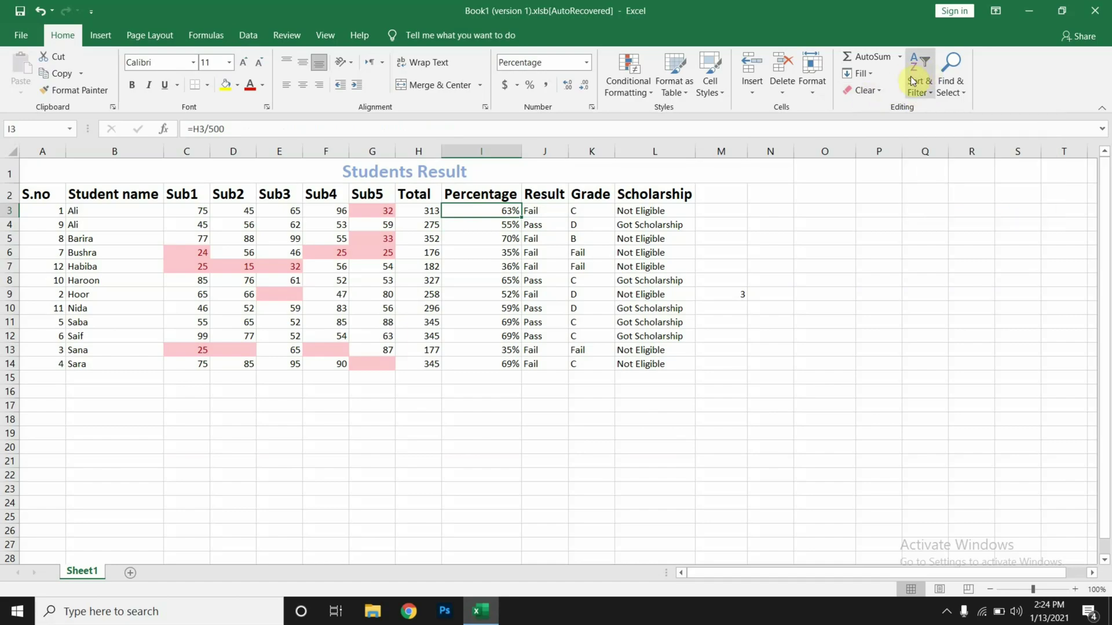
click(219, 37)
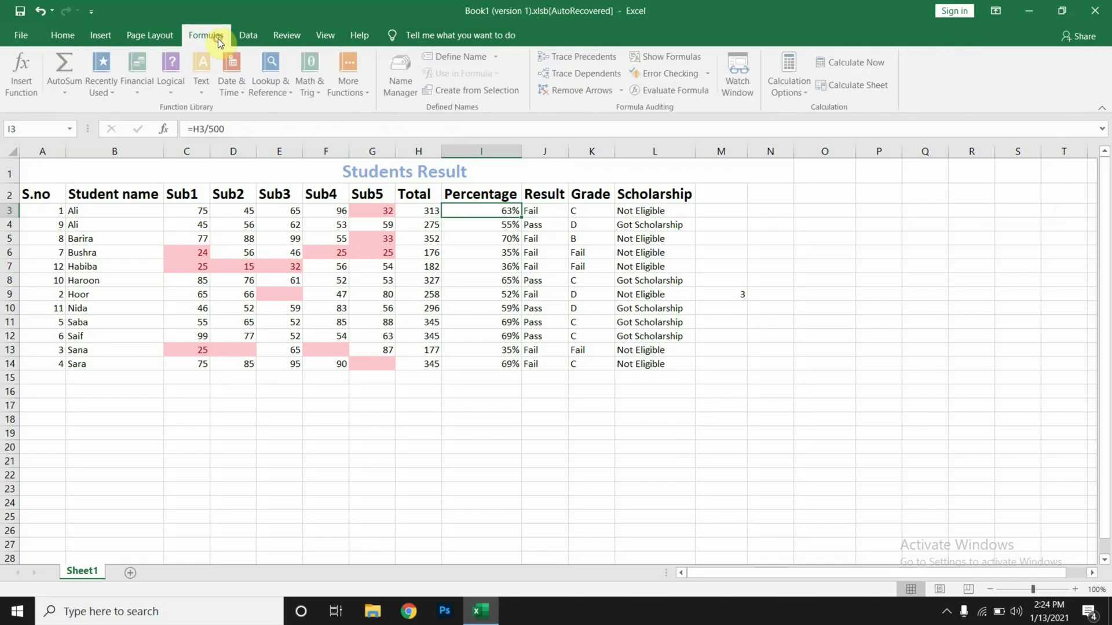
click(249, 37)
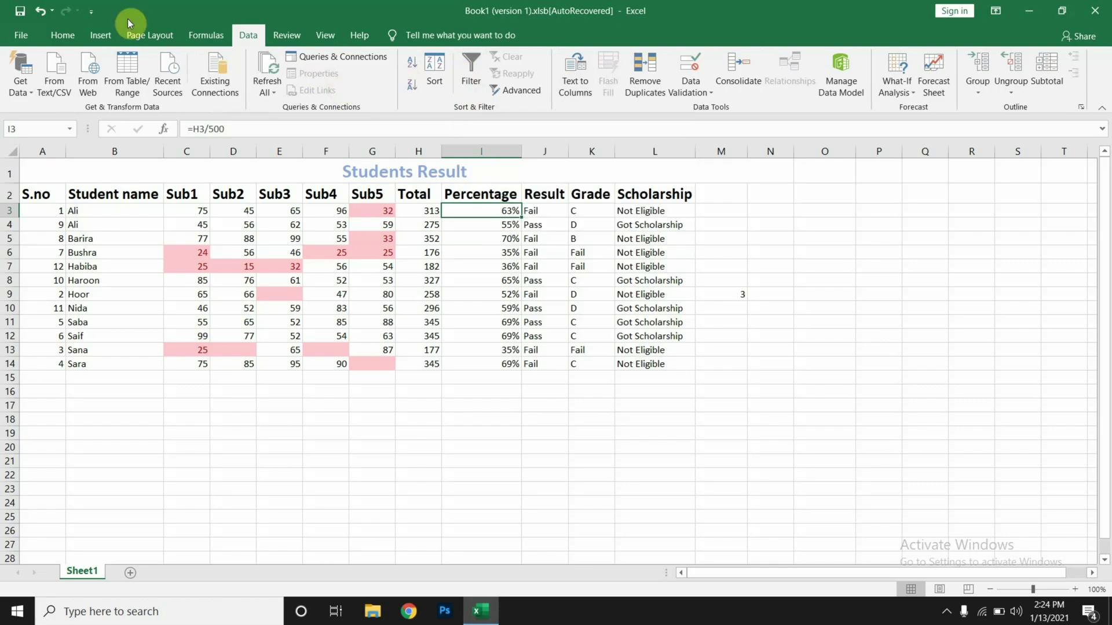
Try to turn on filtering with only the single Percentage cell I3 selected.
click(61, 38)
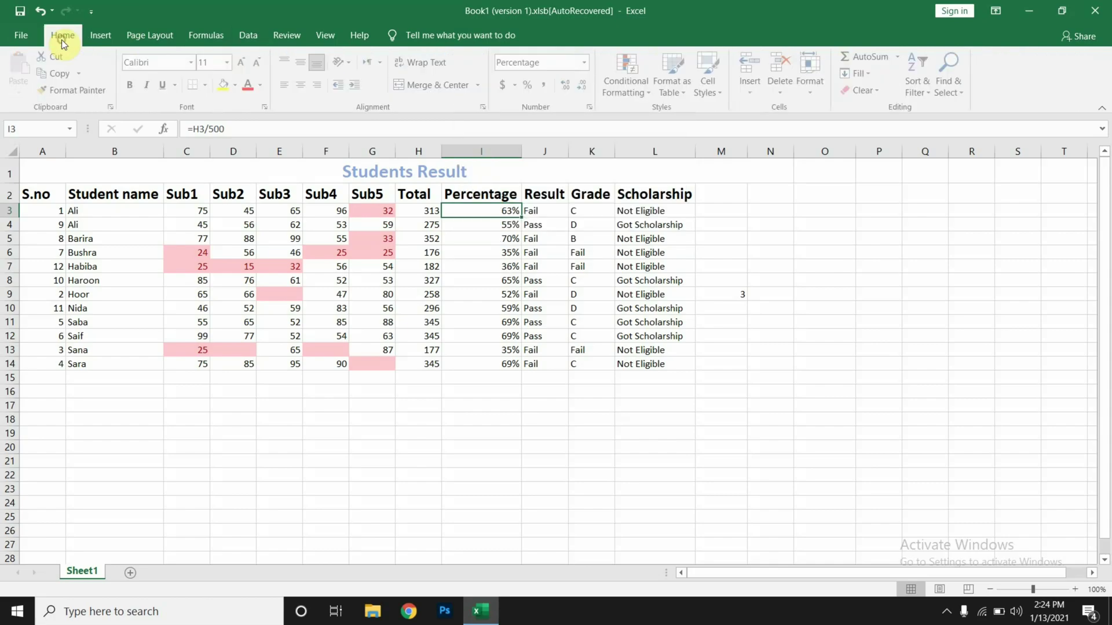
click(919, 86)
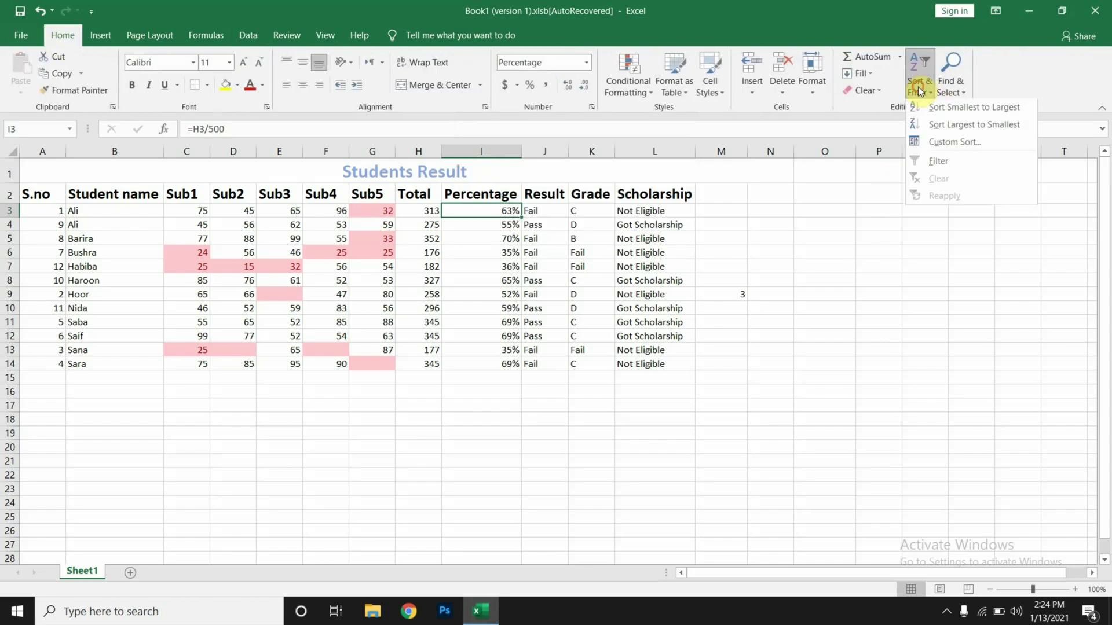
click(930, 161)
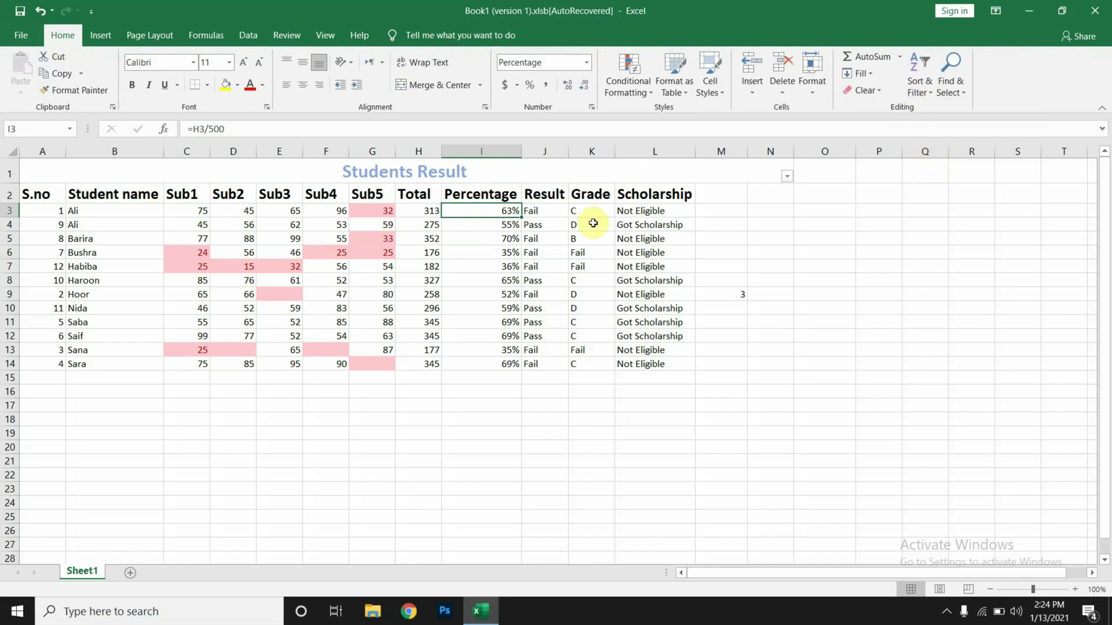
click(30, 166)
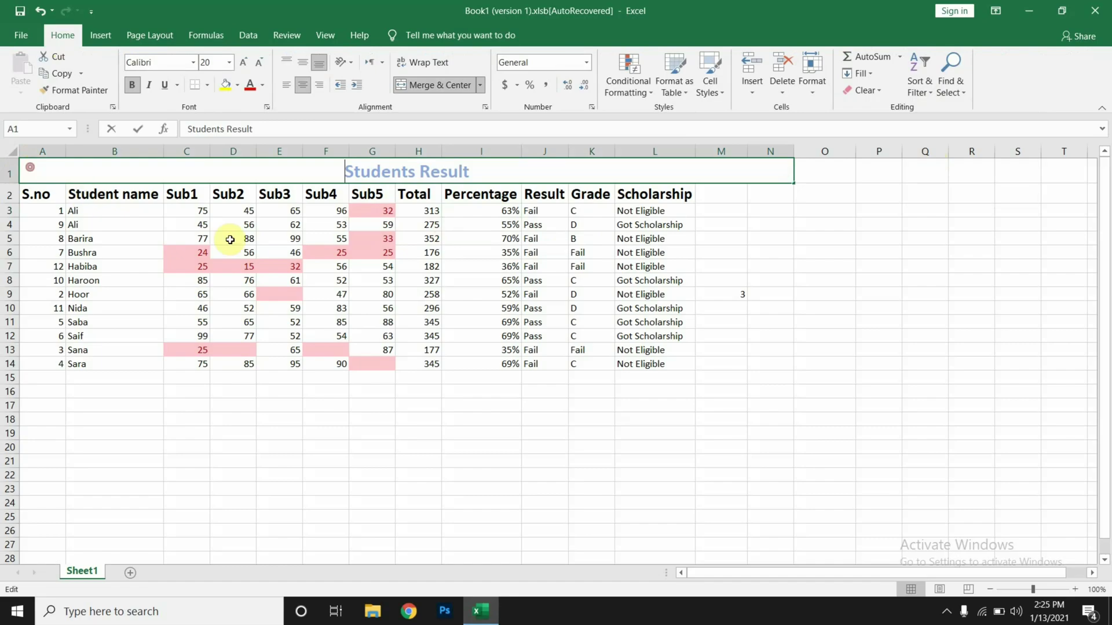
Turn on filtering for the results table A2:L14 so that row 2 serves as the header row.
click(41, 194)
drag(49, 193, 384, 332)
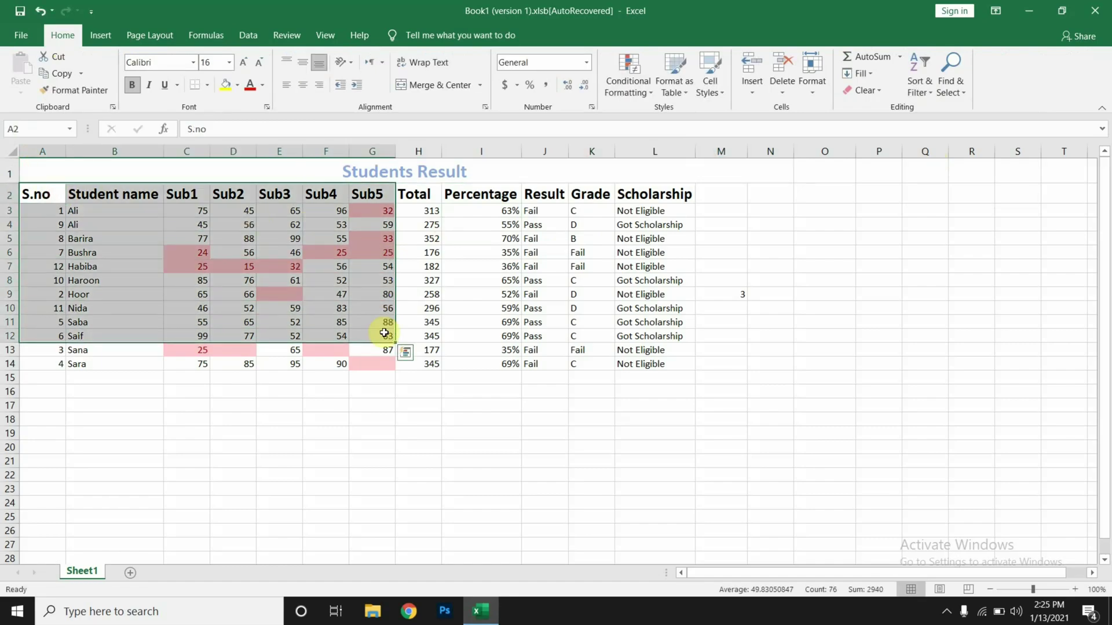
key(shift+Right)
key(shift+Right)
key(shift+Right)
key(shift+Right)
key(shift+Right)
key(shift+Right)
key(shift+Right)
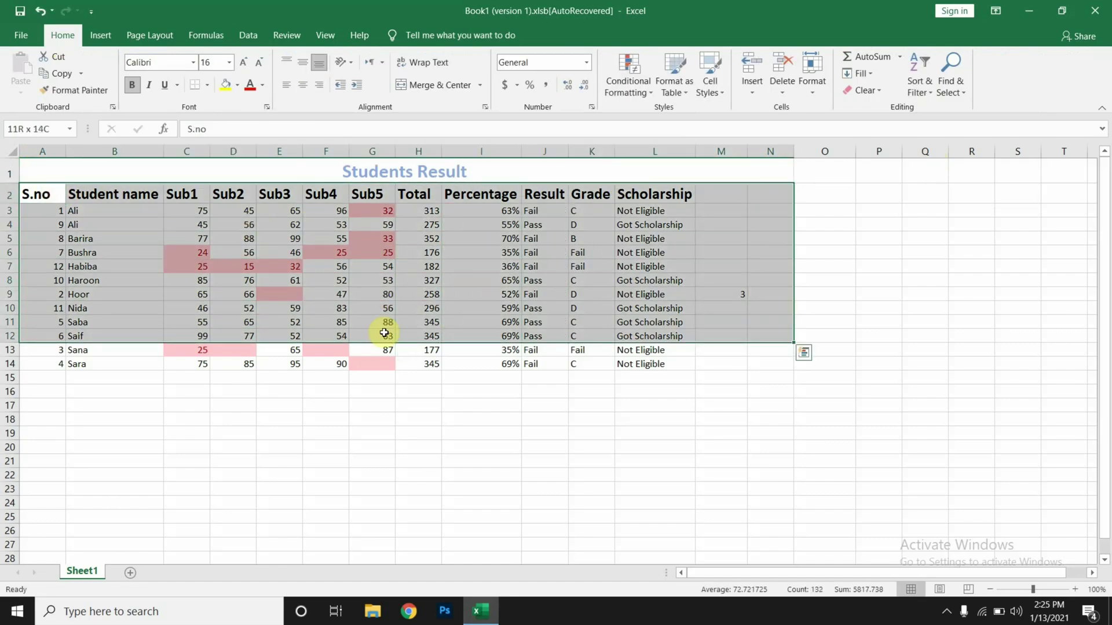
key(shift+Down)
key(shift+Down)
key(shift+Left)
key(shift+Left)
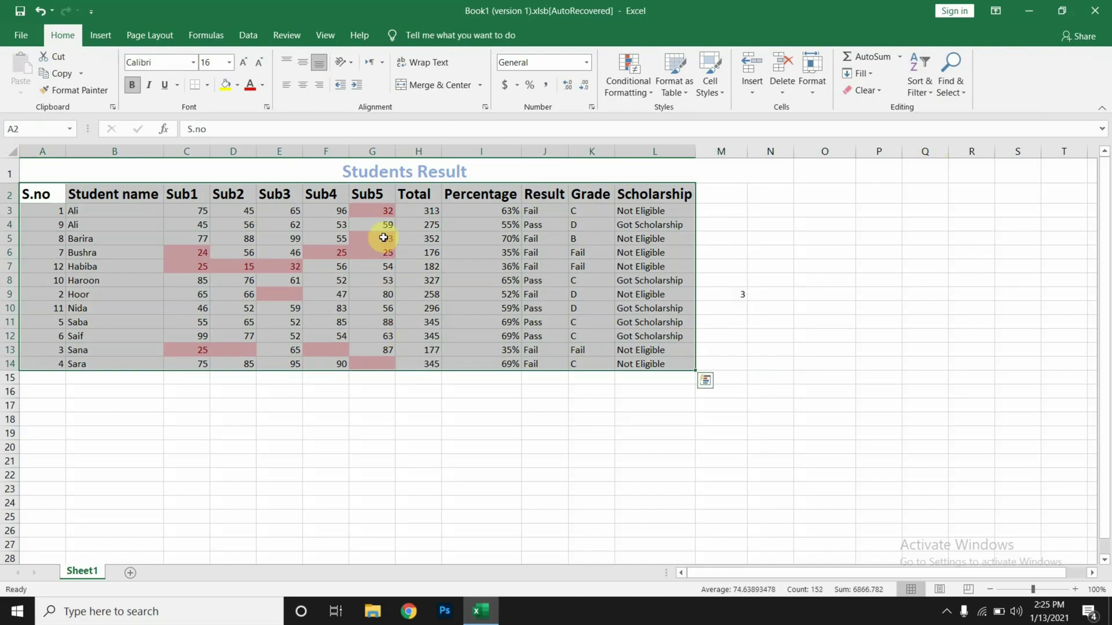
click(919, 74)
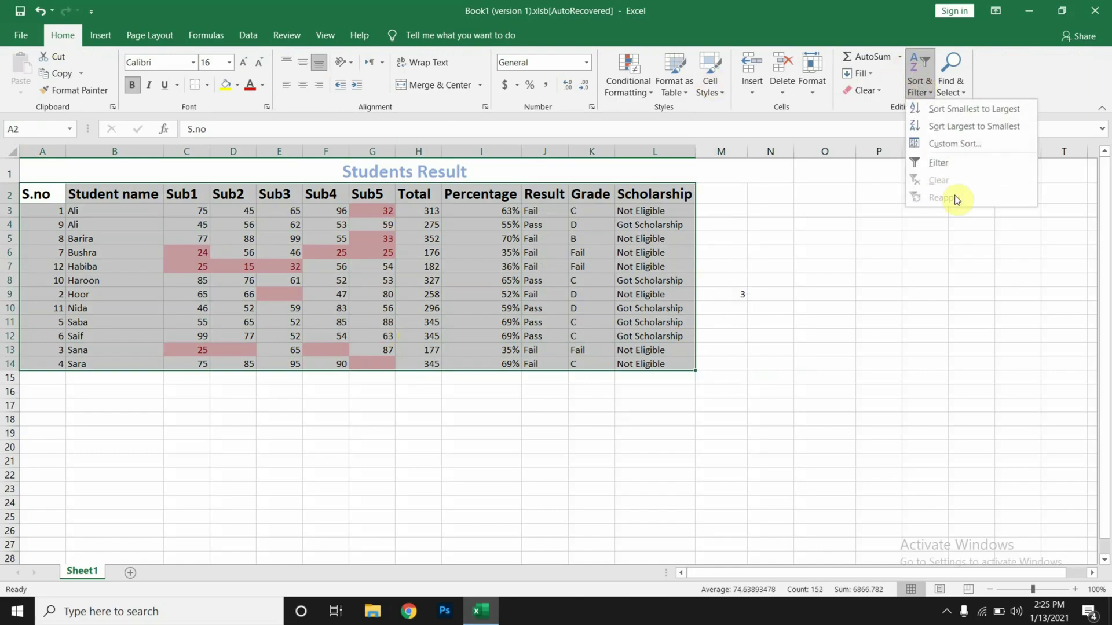
click(946, 164)
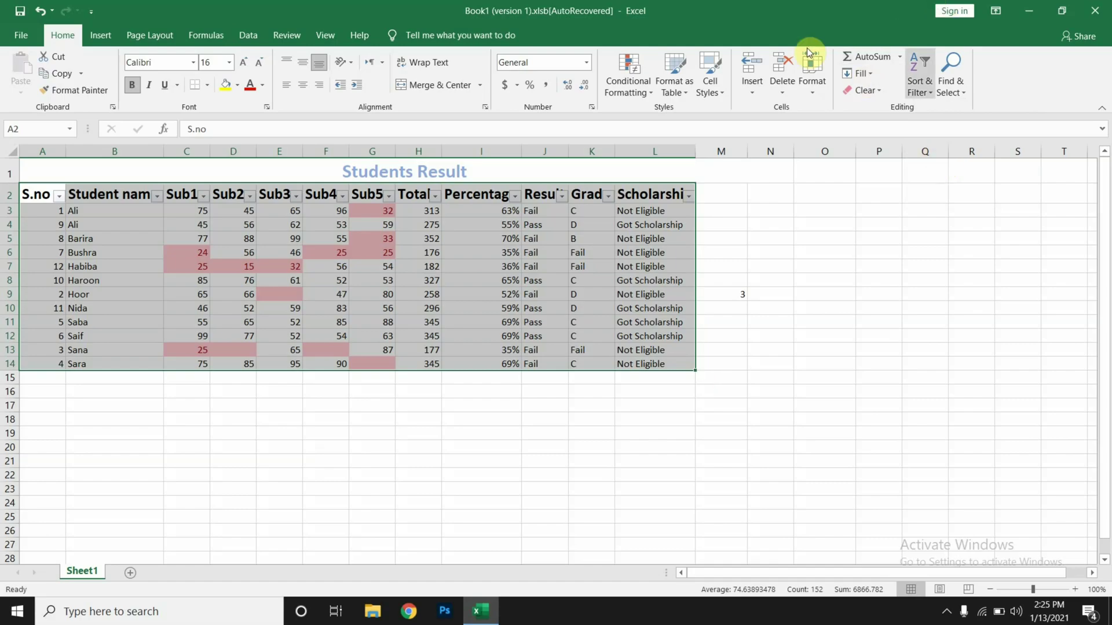
click(716, 199)
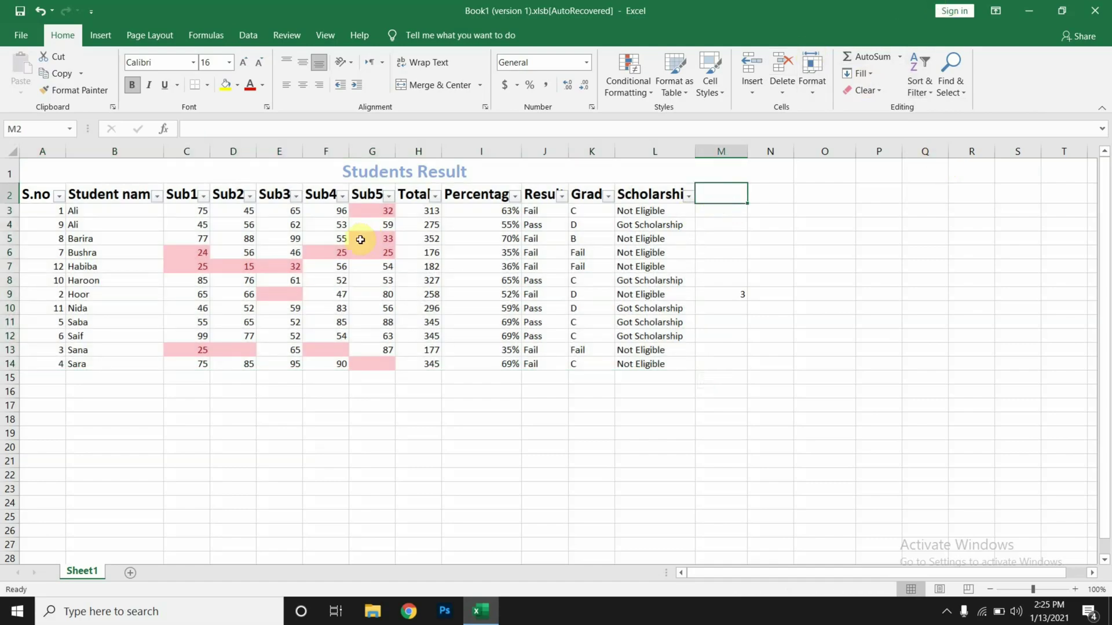
Examine the sorting and filtering options of the S.no column without applying any.
click(60, 197)
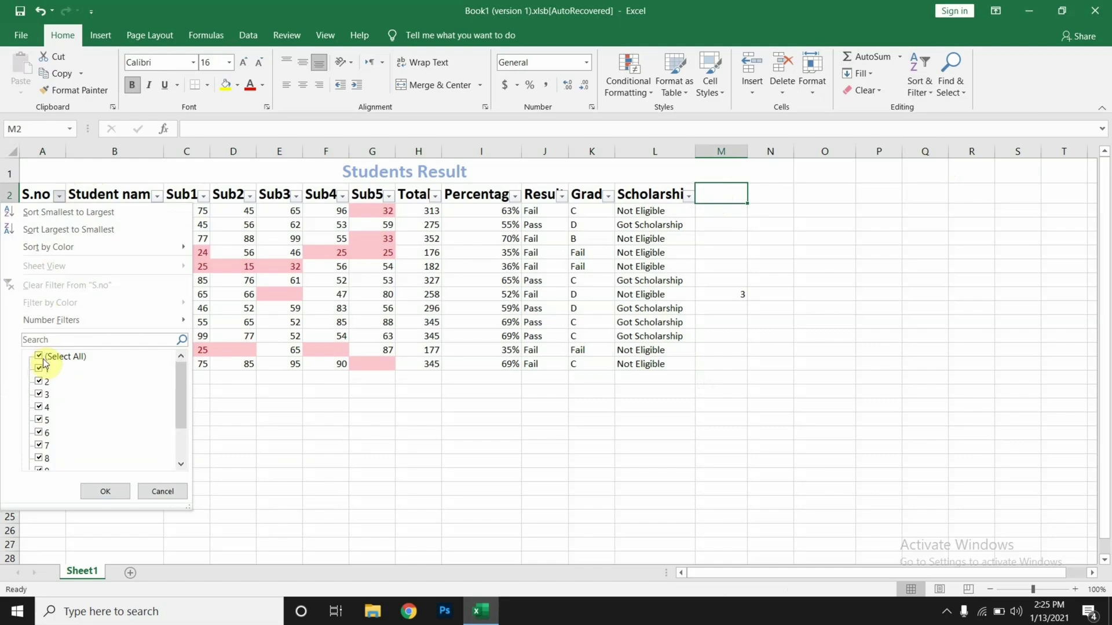
drag(181, 383, 176, 361)
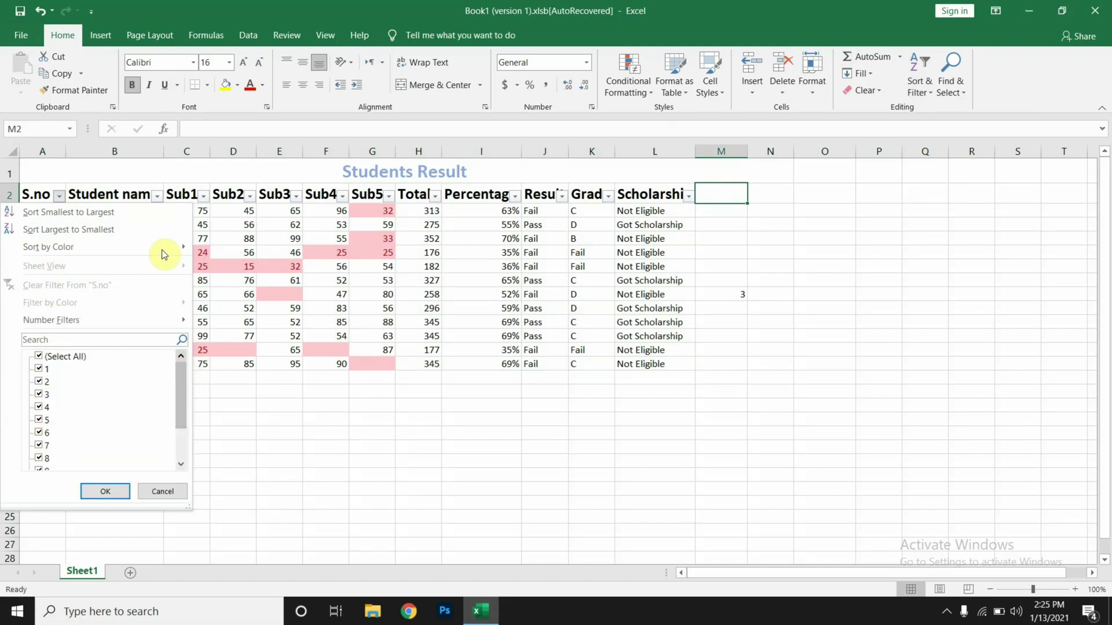
click(234, 382)
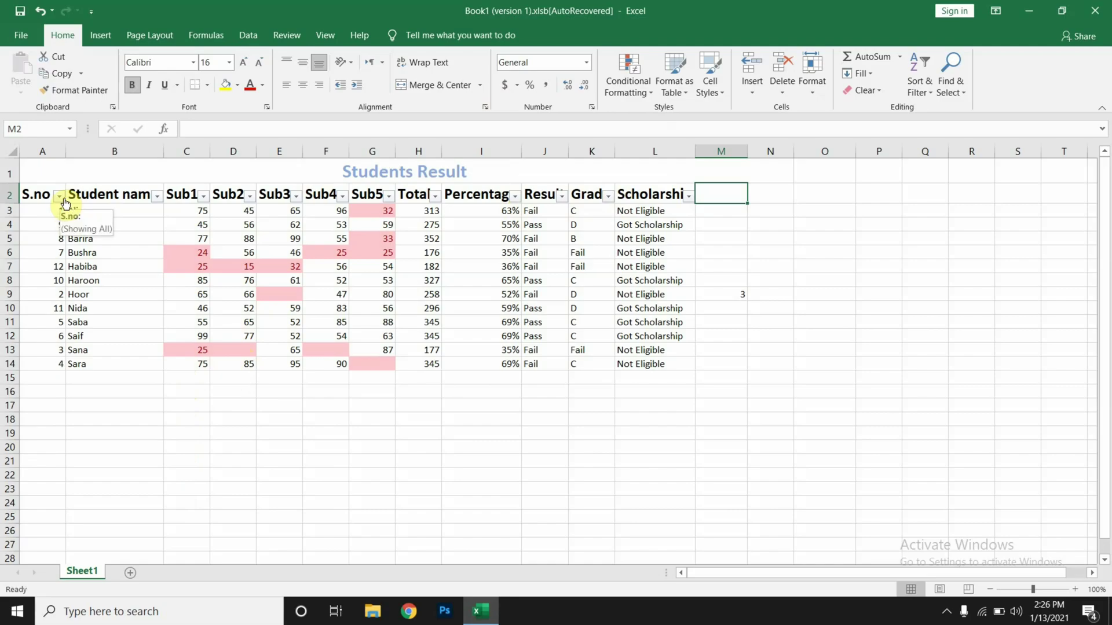
Filter the Student name column to exclude the second through fifth names in its value list.
click(158, 196)
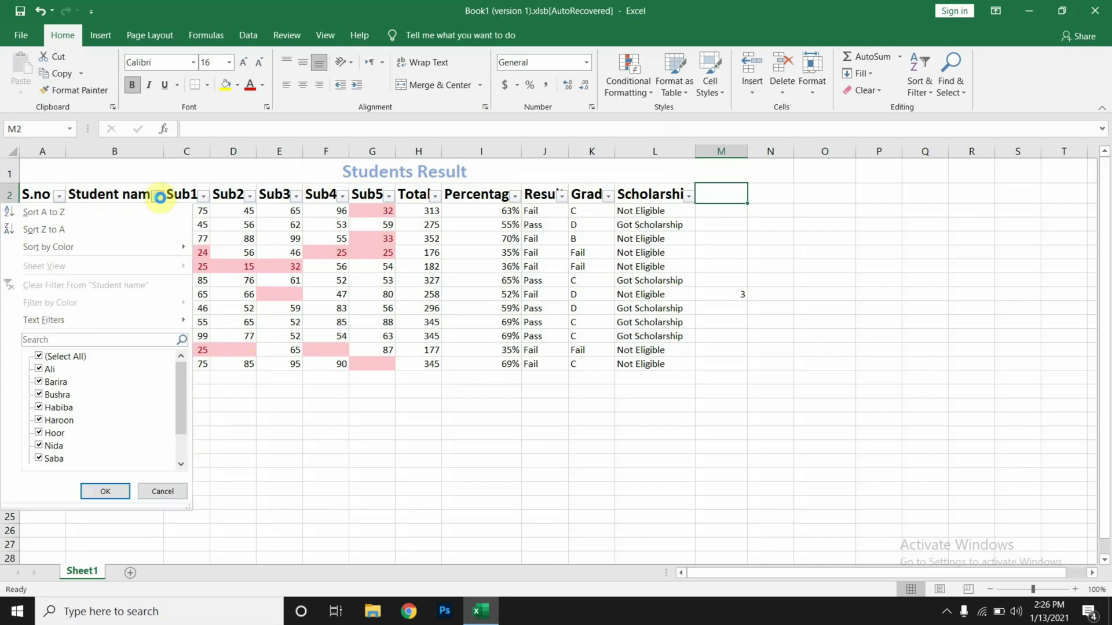
click(38, 383)
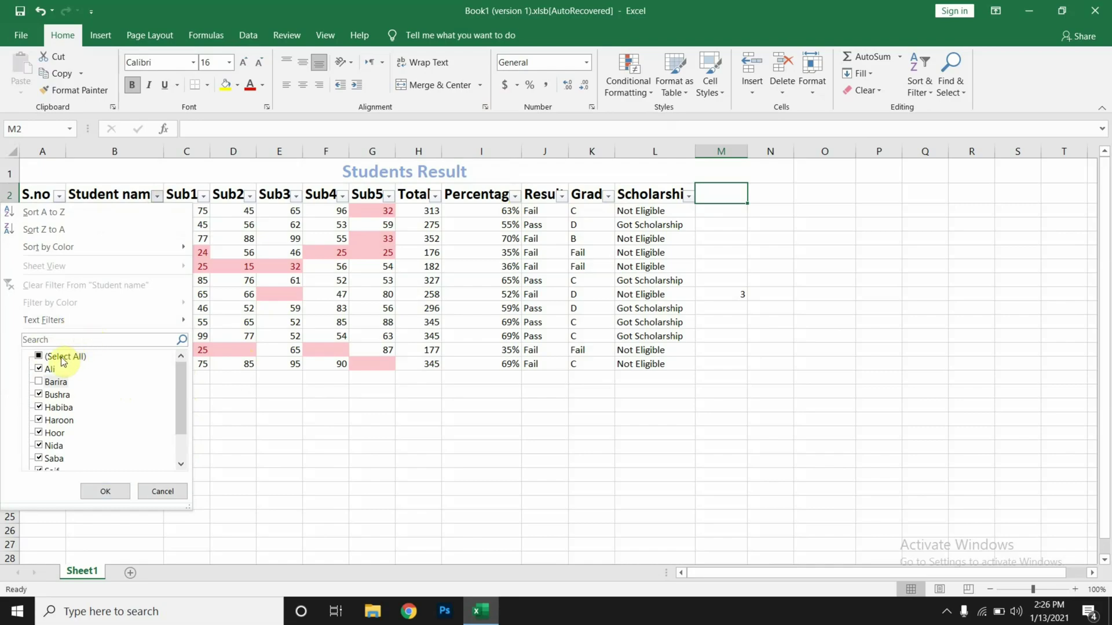
click(39, 396)
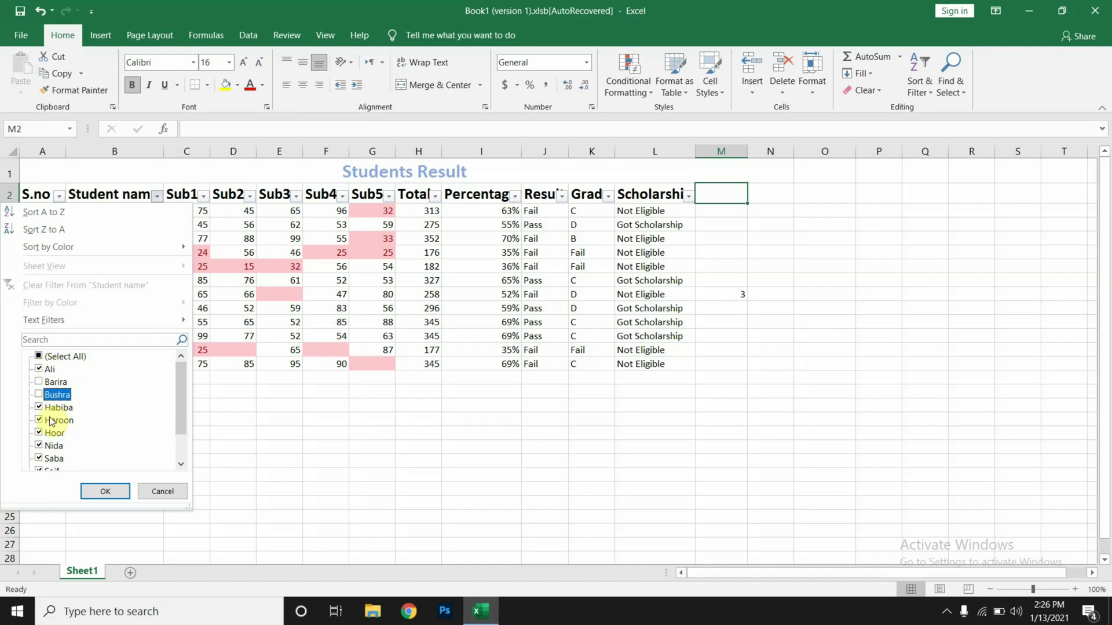
click(39, 408)
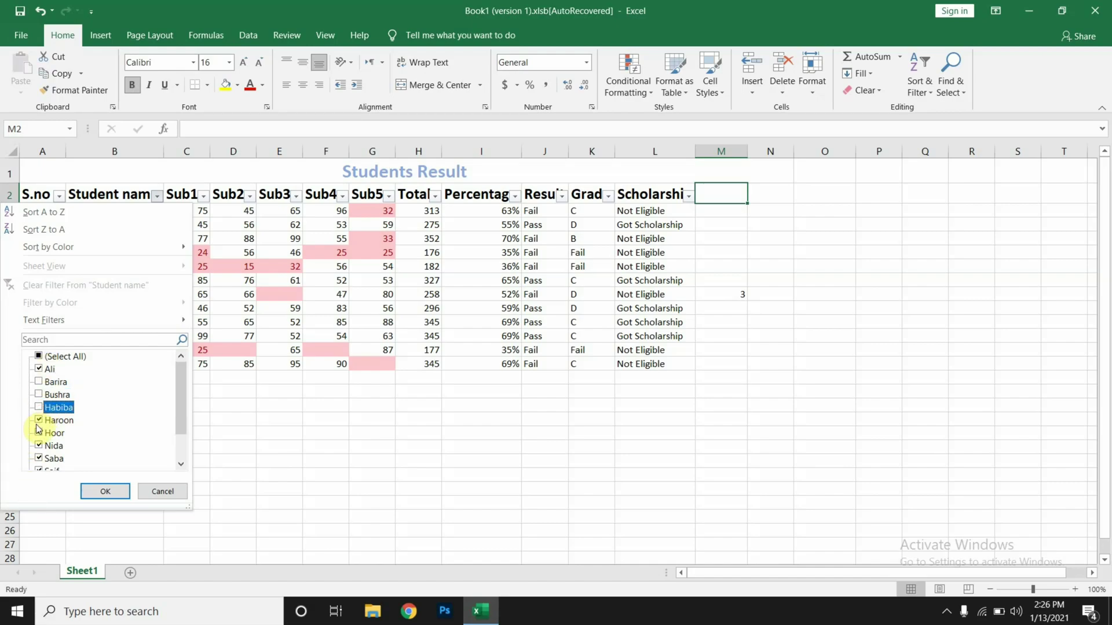
click(38, 421)
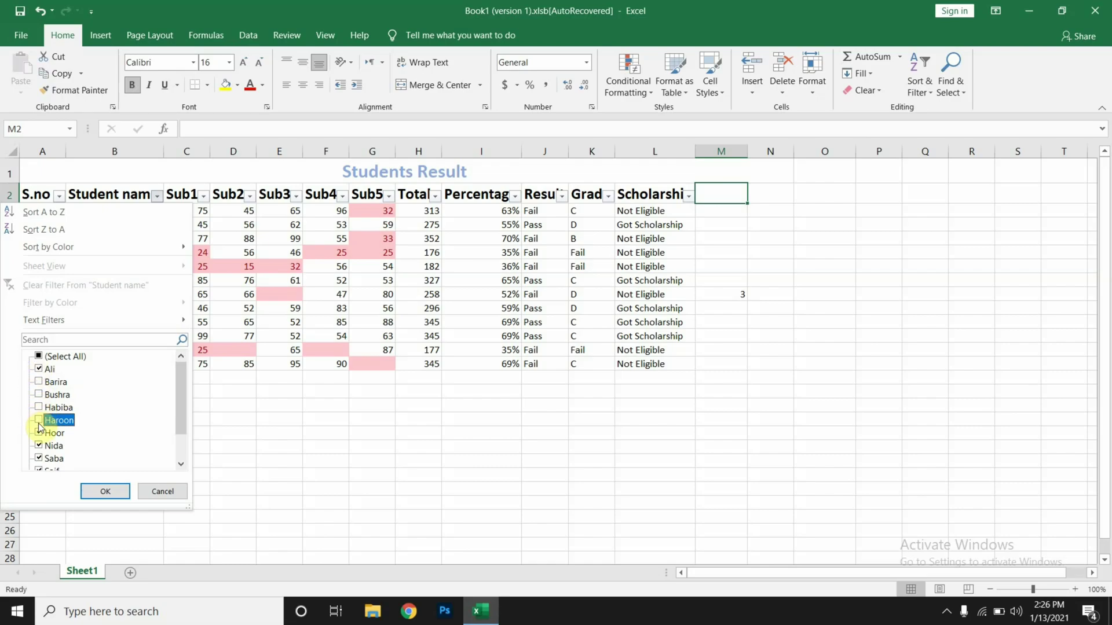
click(86, 491)
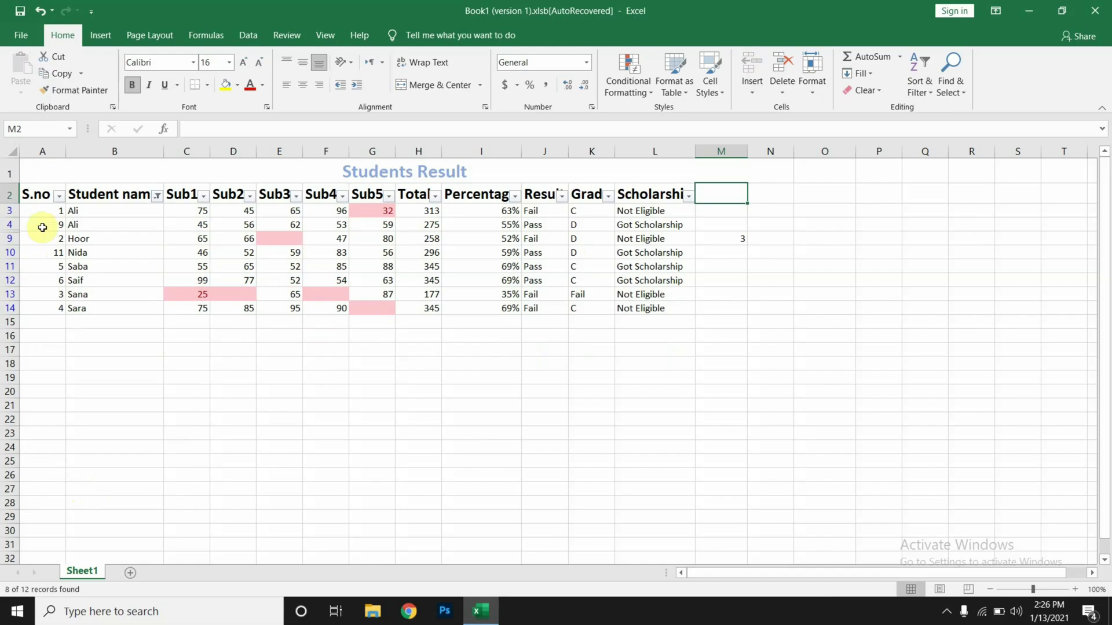
Apply an Equals text filter to the Student name column, entering the first name in its value list.
click(158, 197)
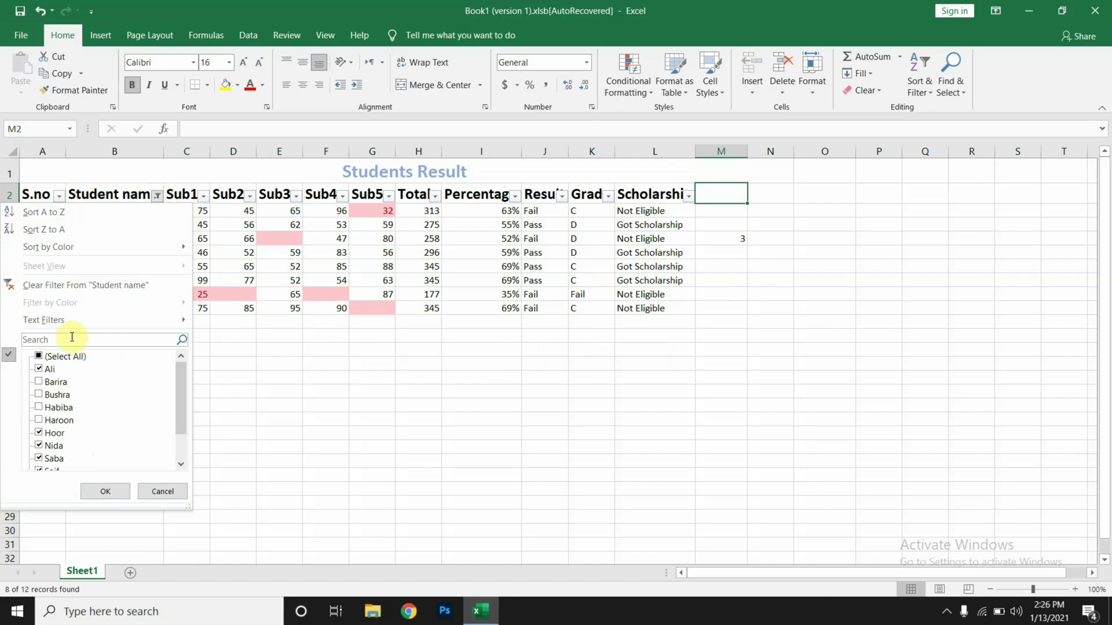
mouse_move(63, 322)
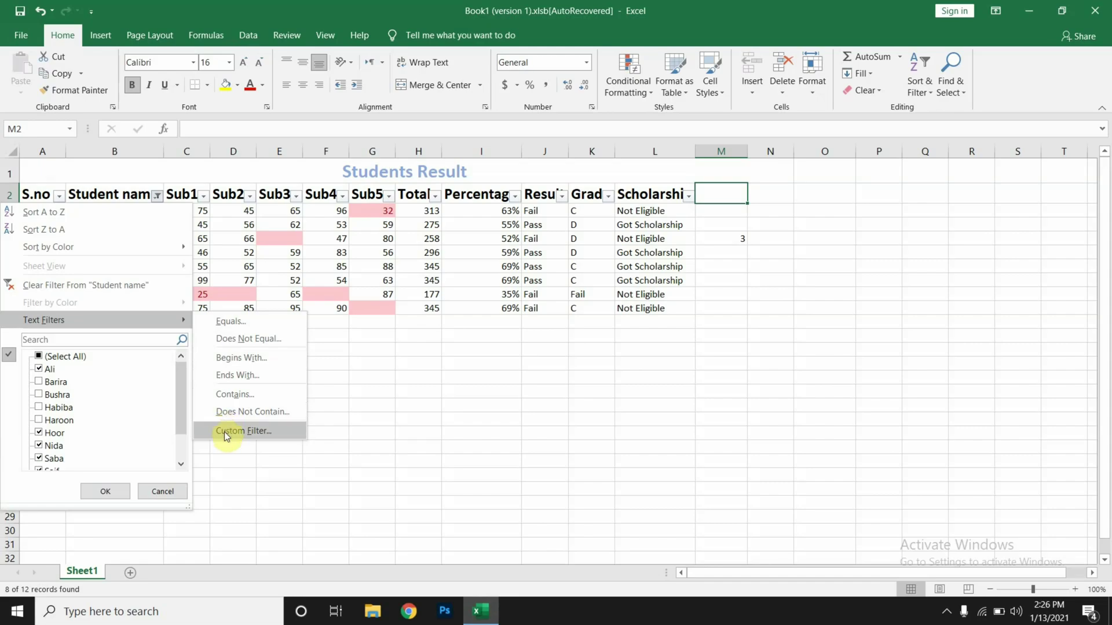
click(228, 322)
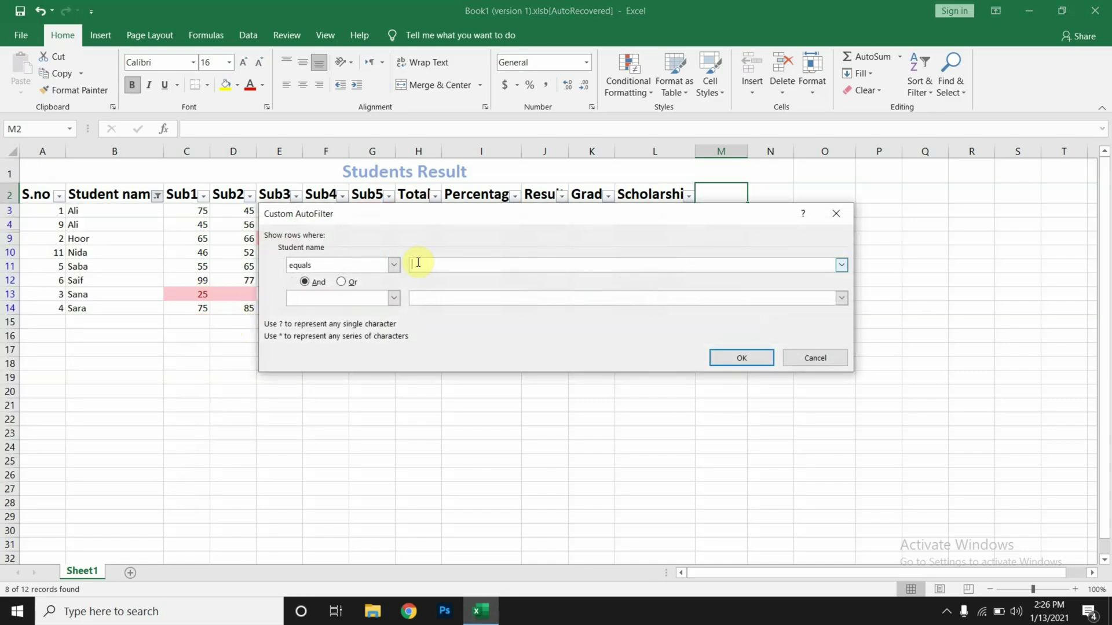
text(Ali)
click(730, 359)
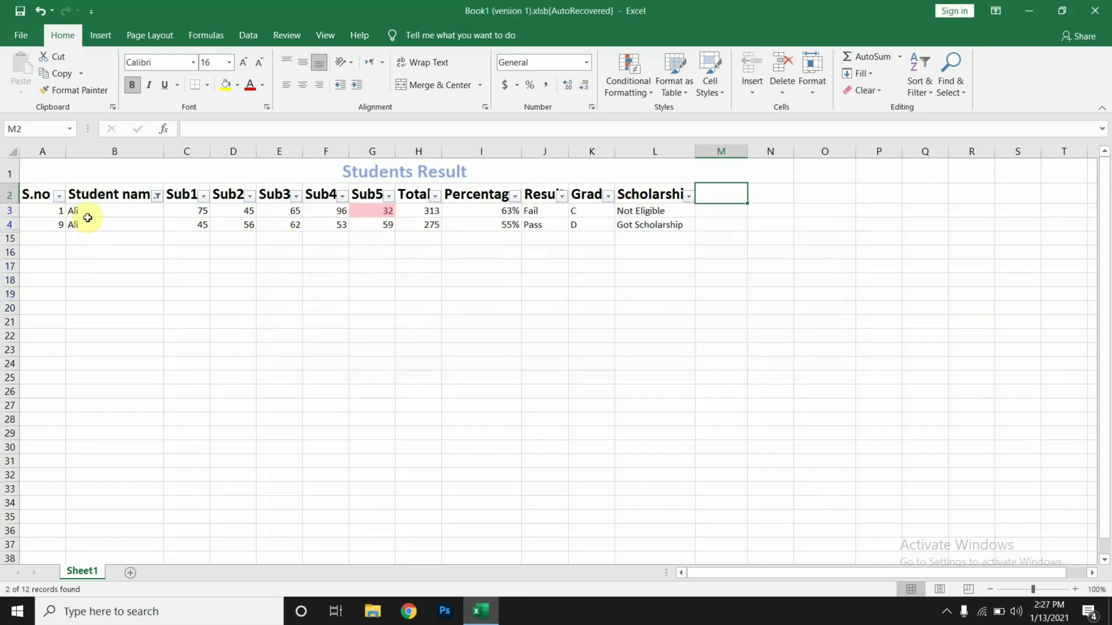
Apply a Does Not Equal text filter to the Student name column, entering the first name in its value list.
click(158, 197)
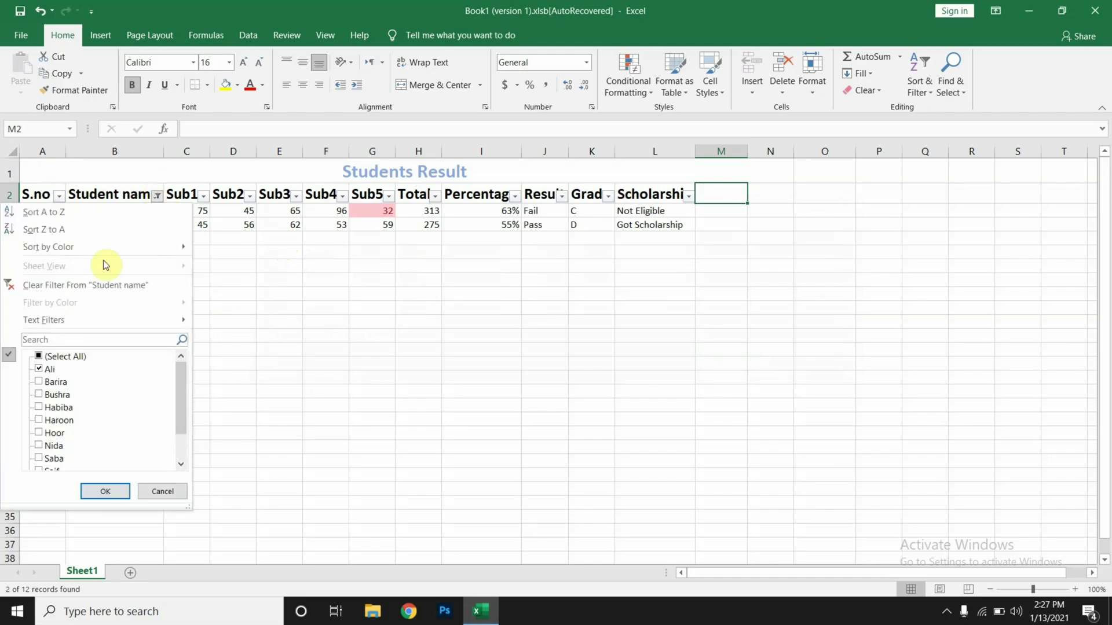
mouse_move(100, 321)
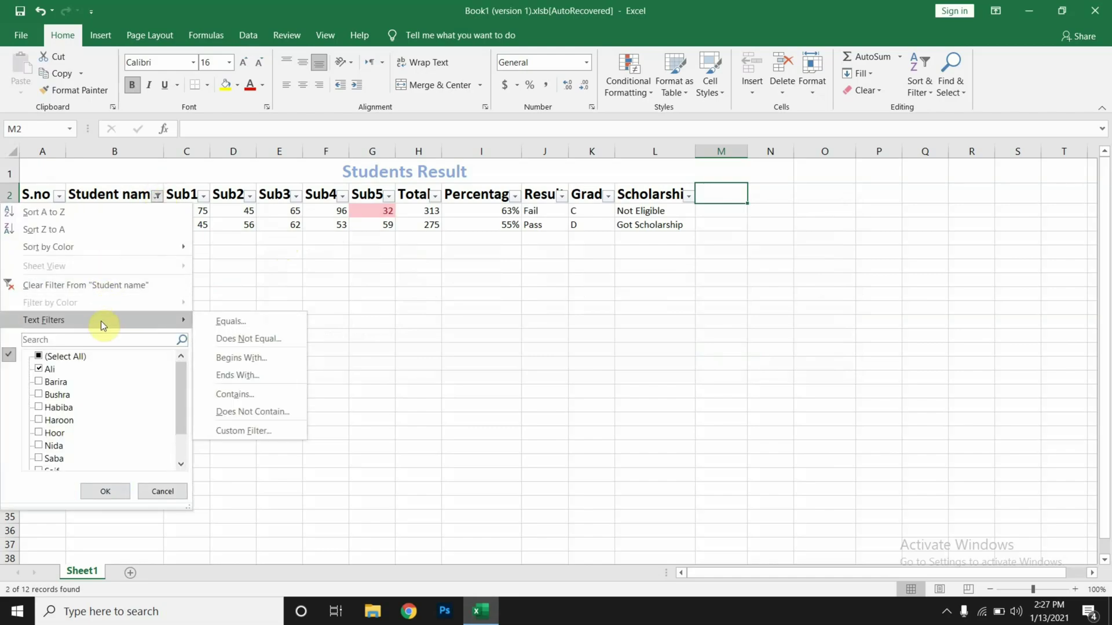
click(229, 343)
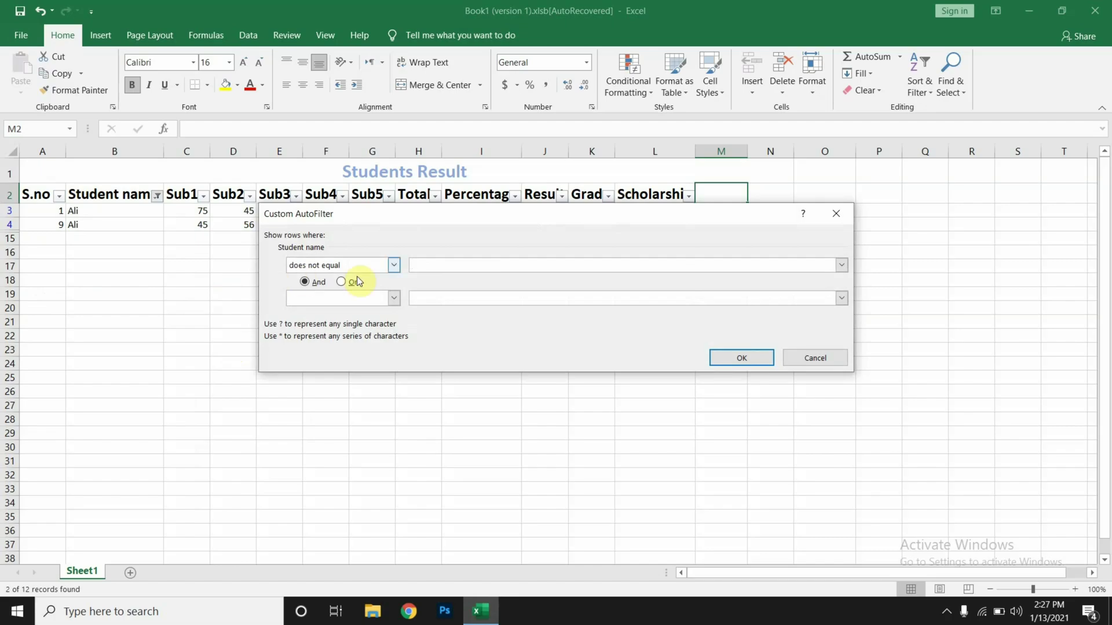
text(Ali)
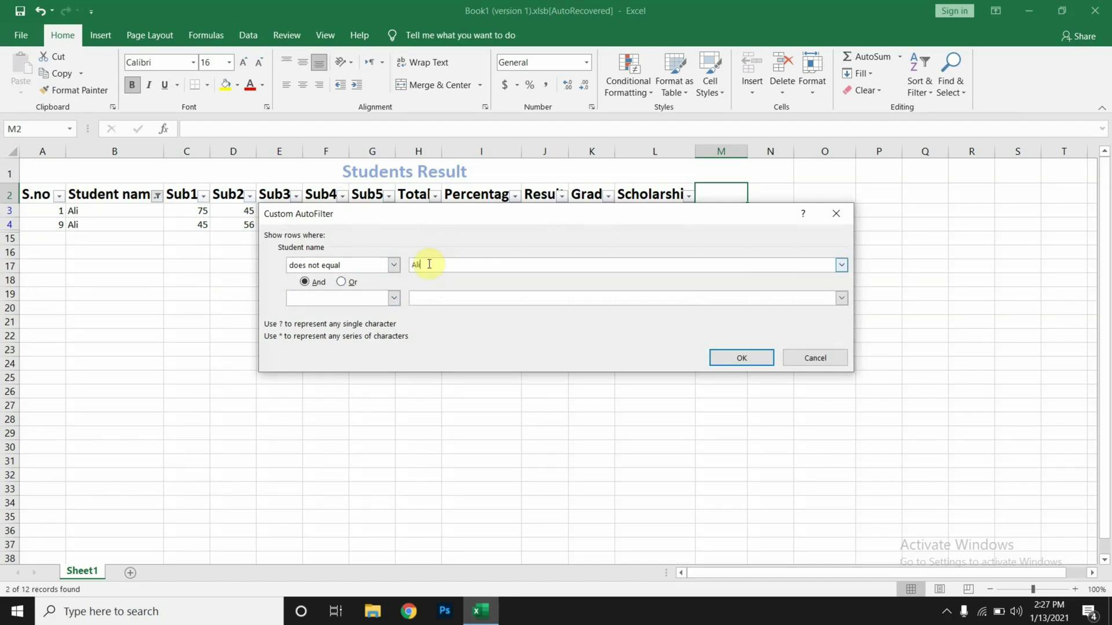
key(Return)
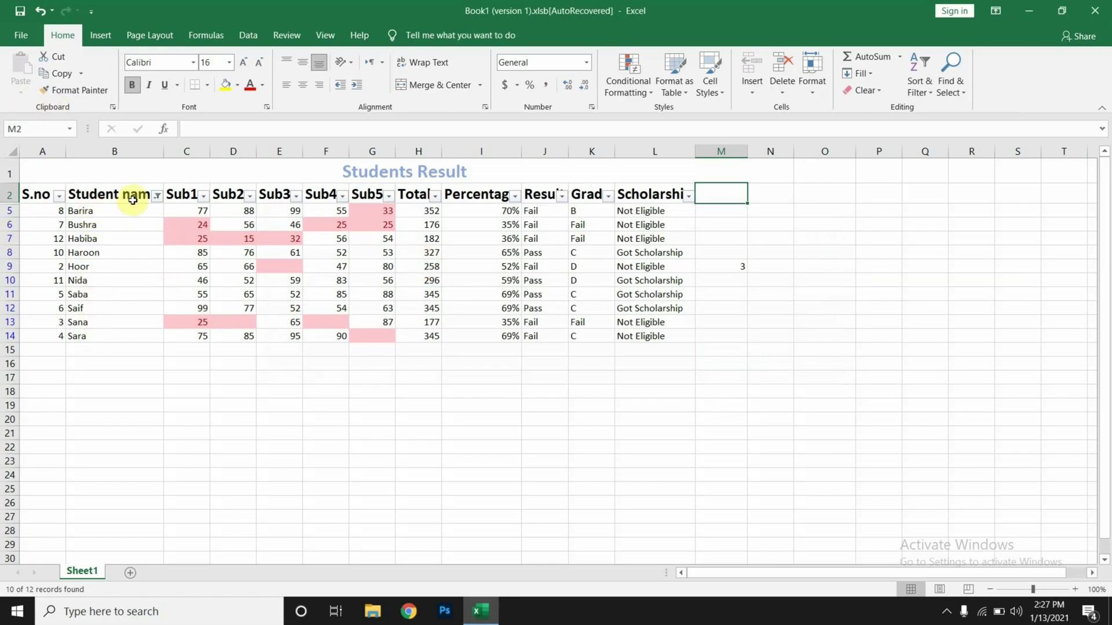
Apply a Begins With text filter to the Student name column using the letter s.
click(157, 196)
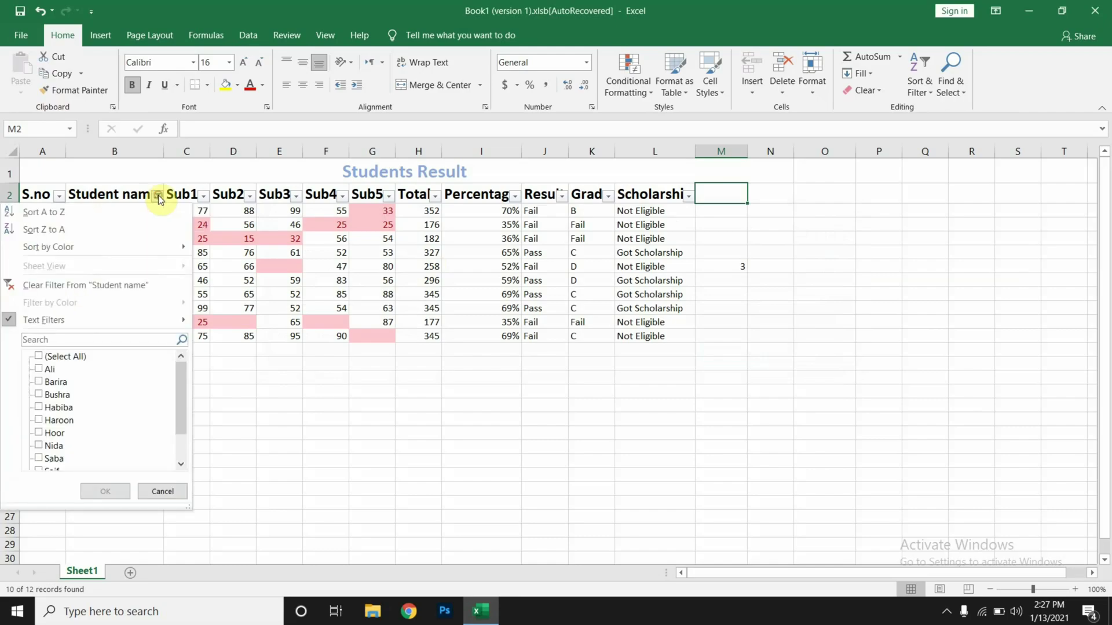
mouse_move(87, 321)
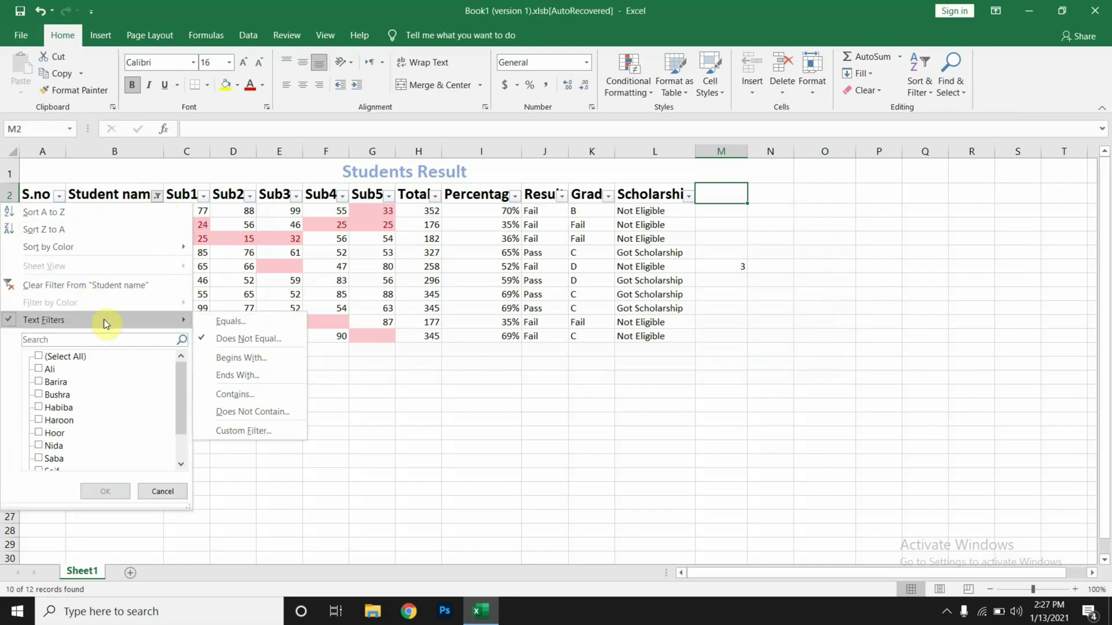
click(239, 358)
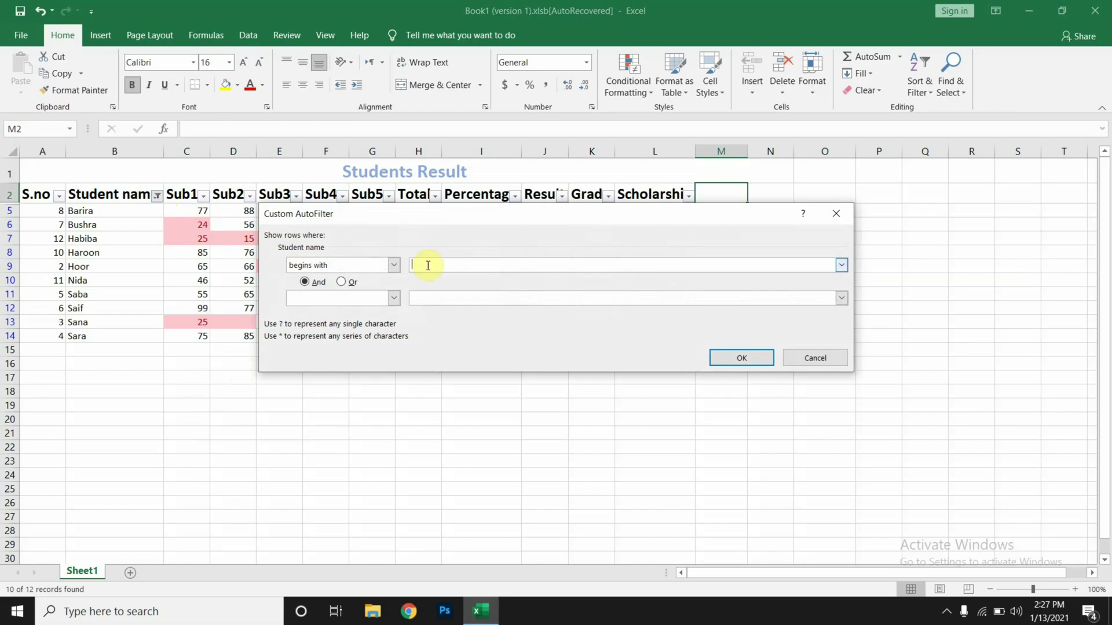
text(s)
key(Return)
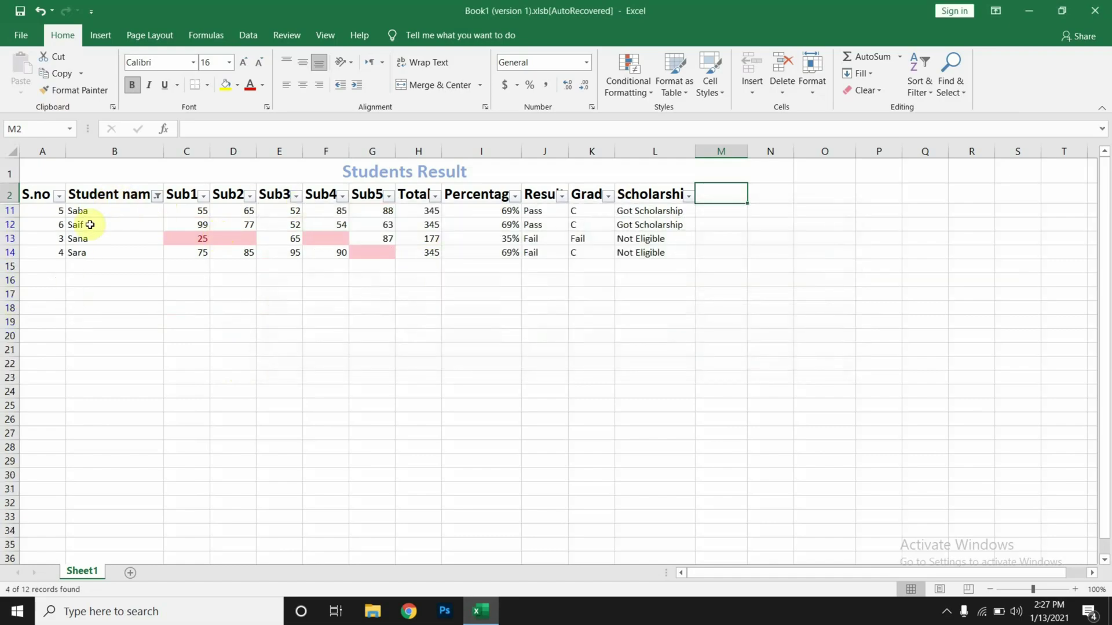
Filter the Student name column to names that end with the letter a.
click(157, 196)
mouse_move(79, 324)
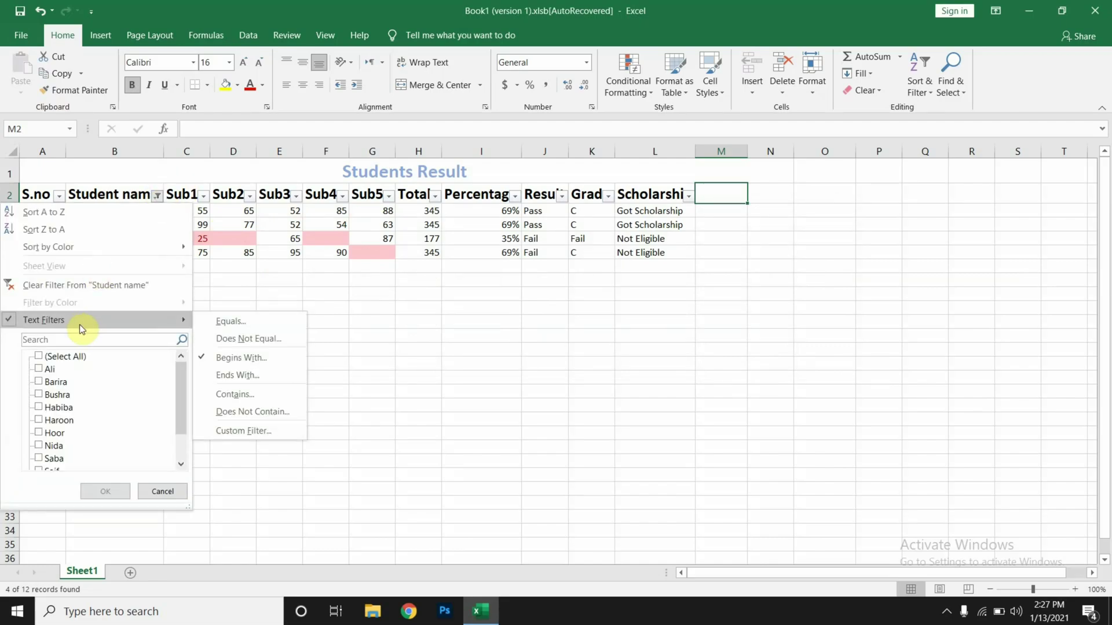
click(241, 377)
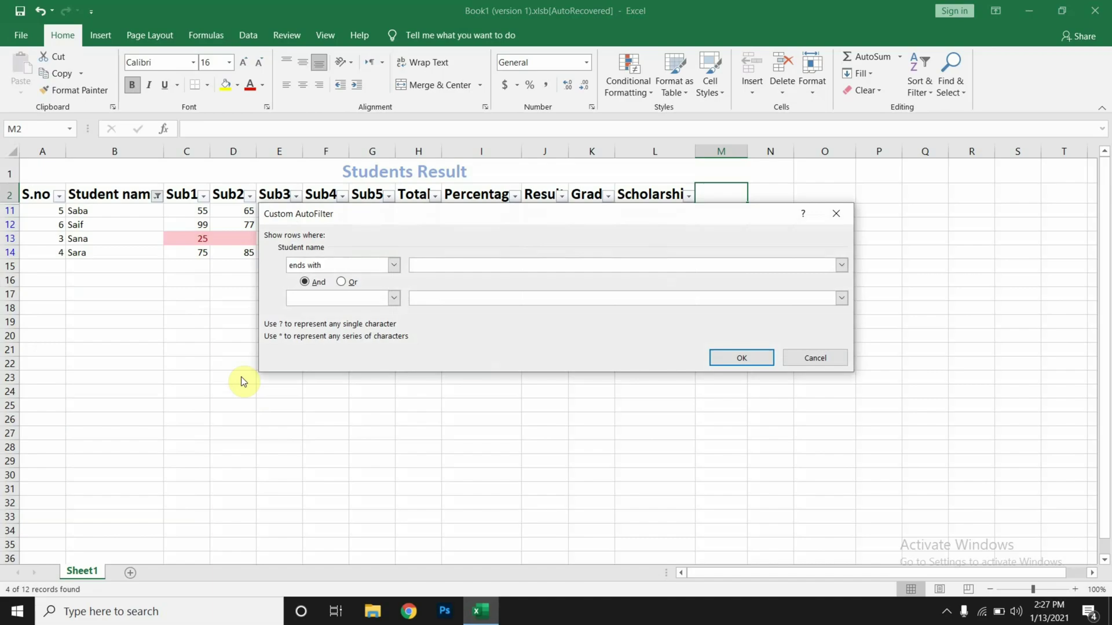
text(a)
key(Return)
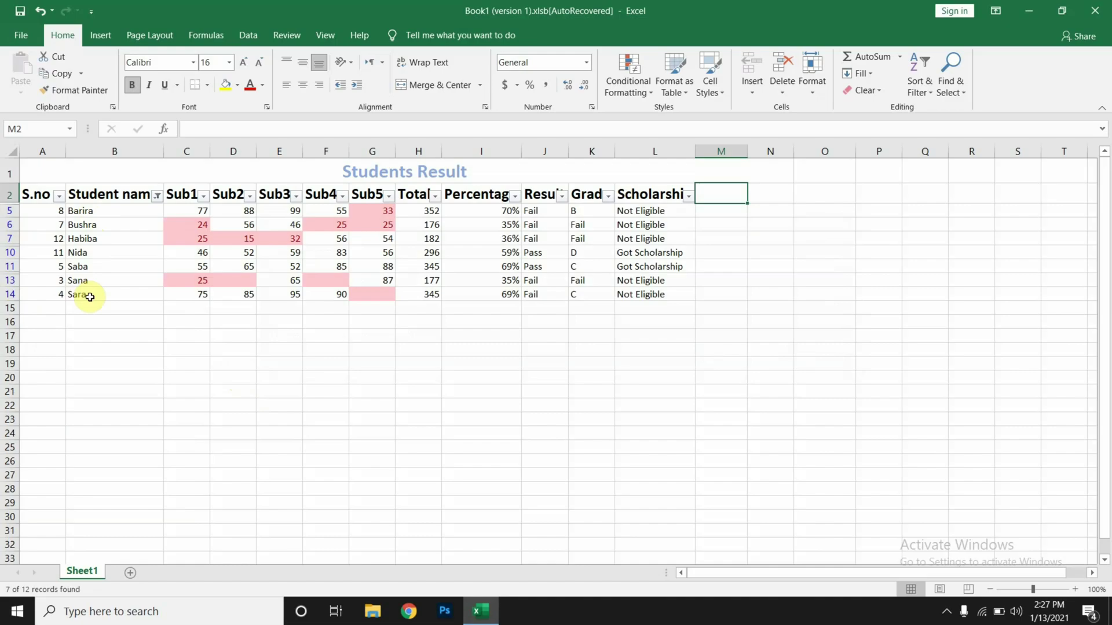
Reselect all values in the Student name column's filter list to show every student.
click(157, 197)
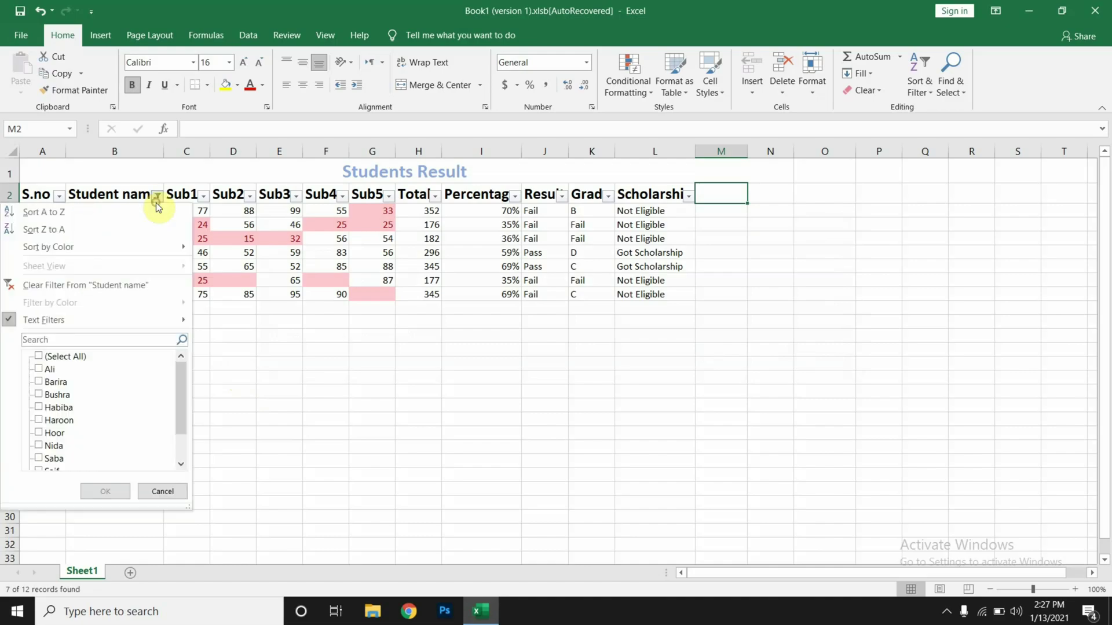
click(38, 356)
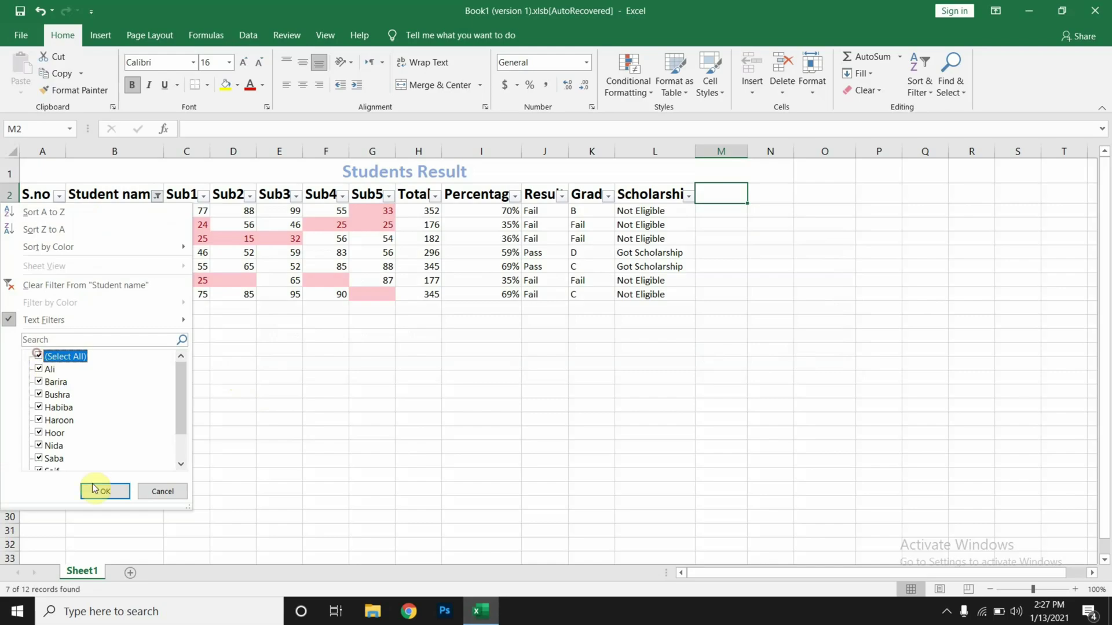
click(100, 494)
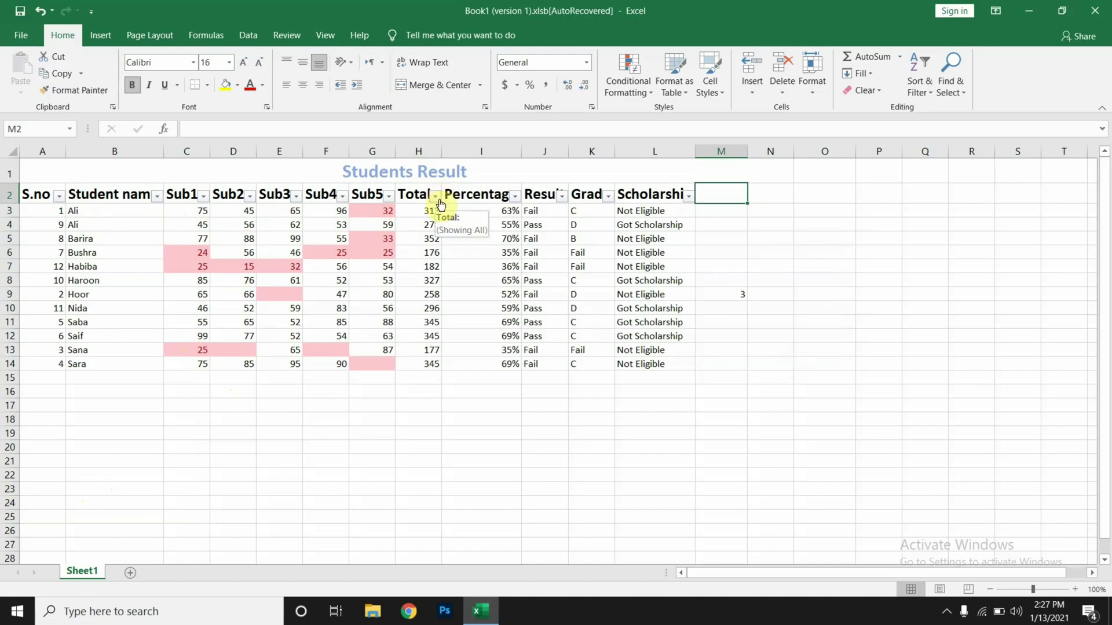
Apply an Equals number filter of 70% to the Percentage column.
click(515, 197)
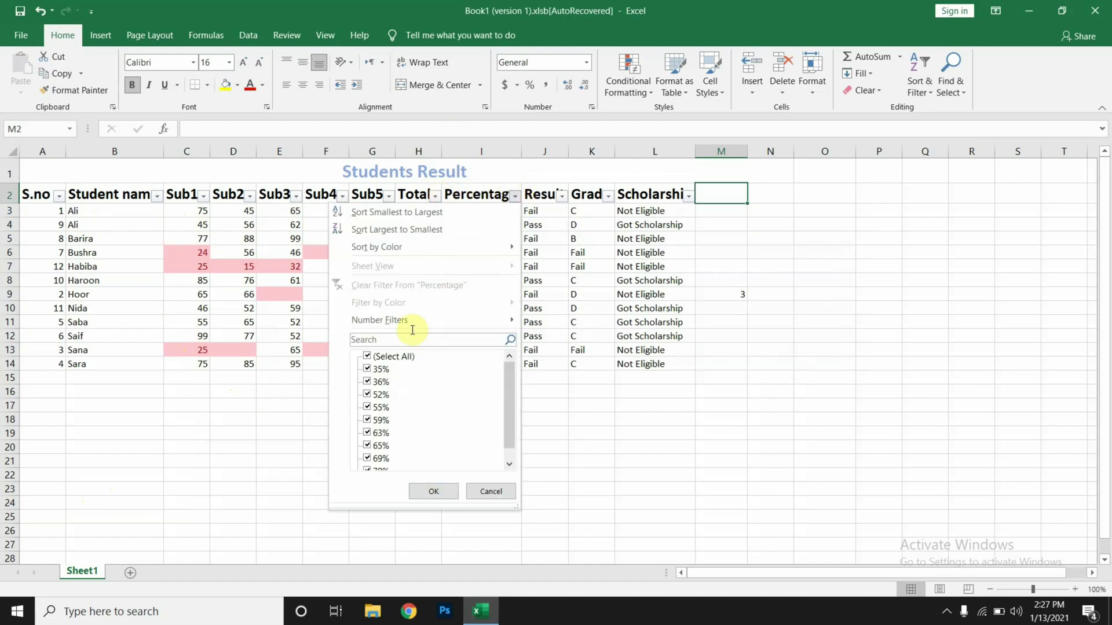
mouse_move(402, 319)
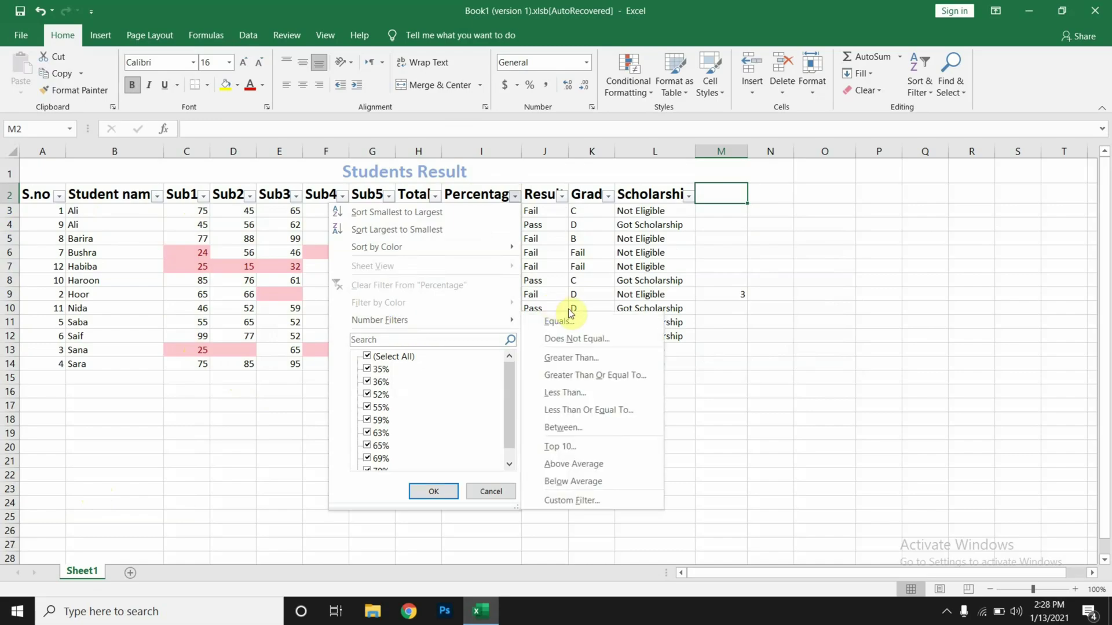
click(561, 325)
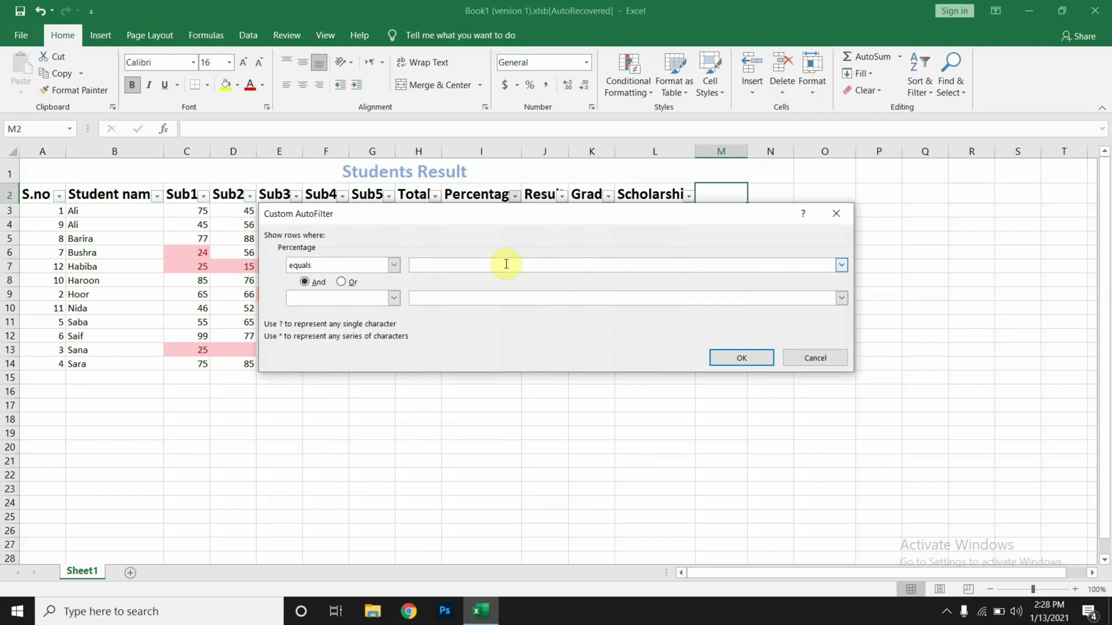
text(70%)
key(Return)
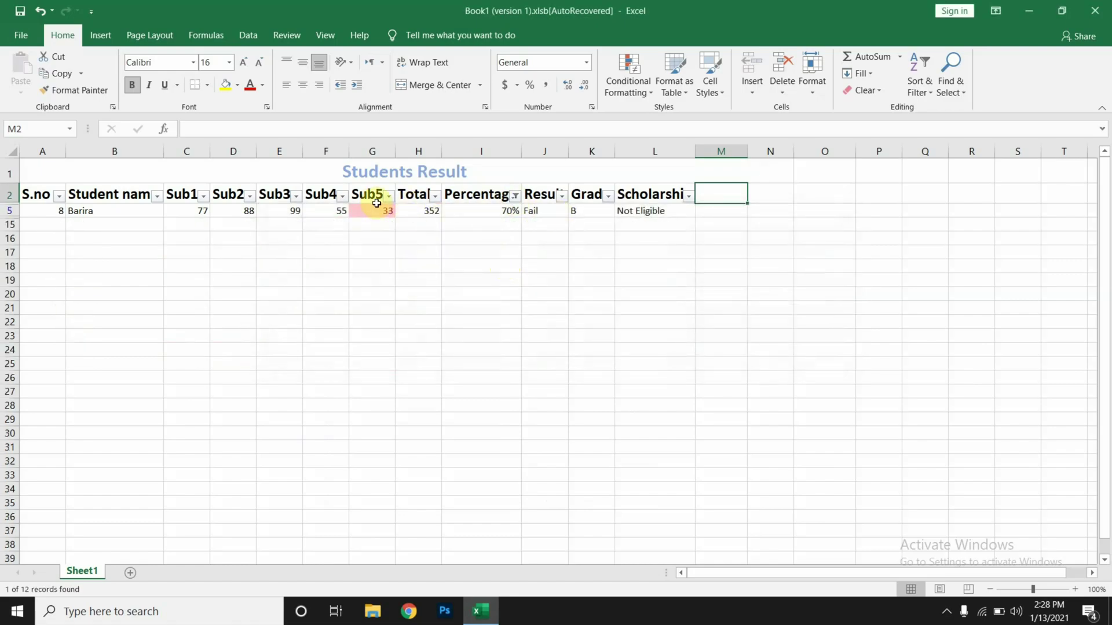
Reselect all values in the Percentage column's filter list.
click(515, 197)
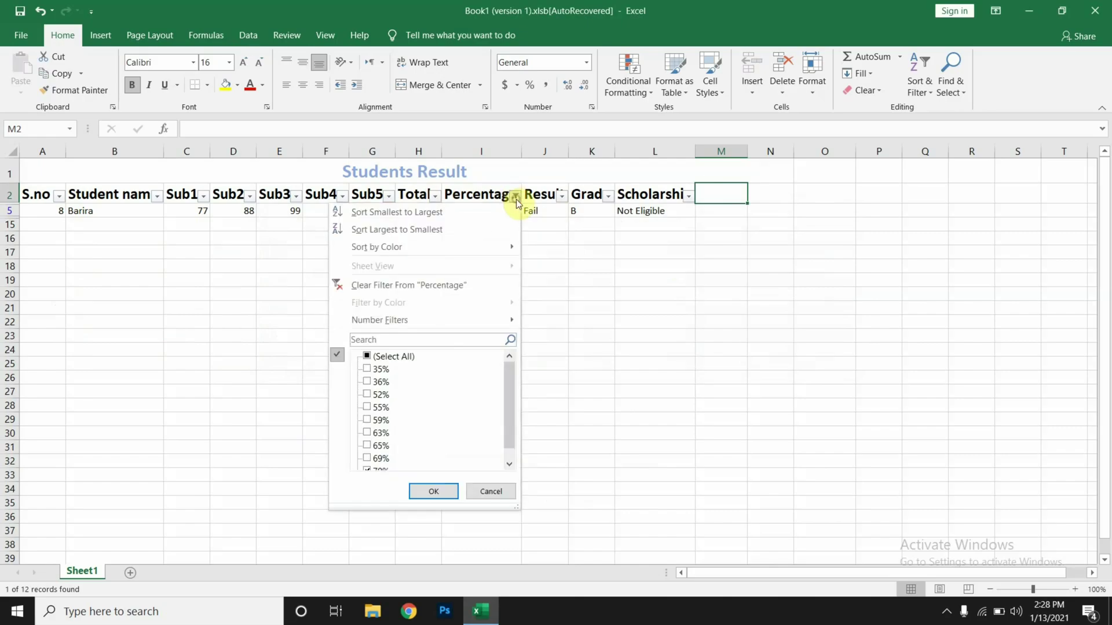
click(395, 356)
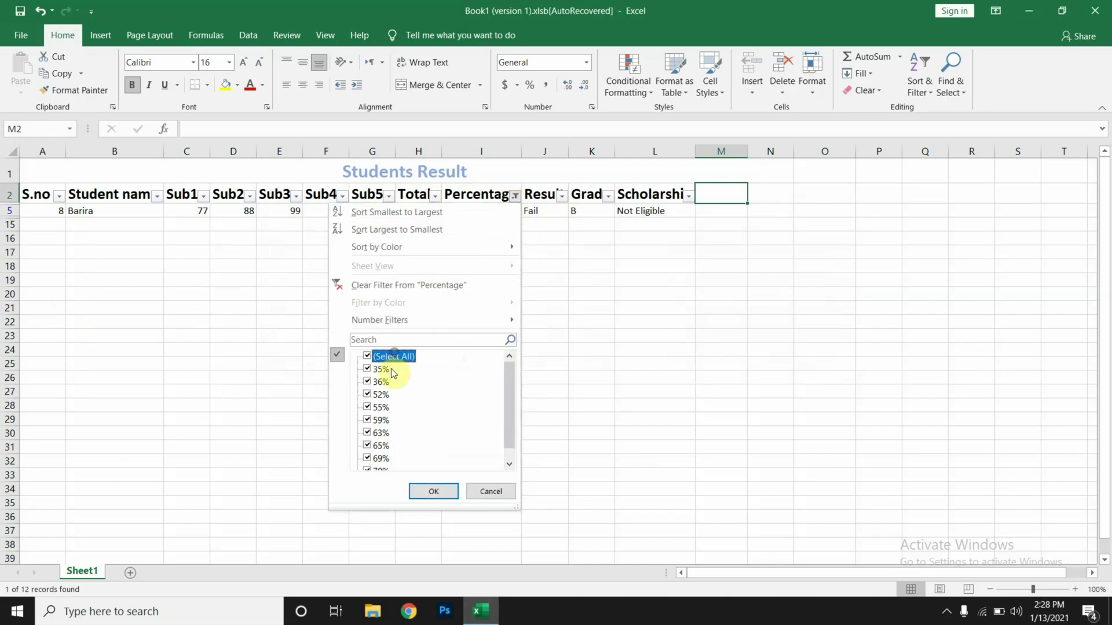
click(434, 491)
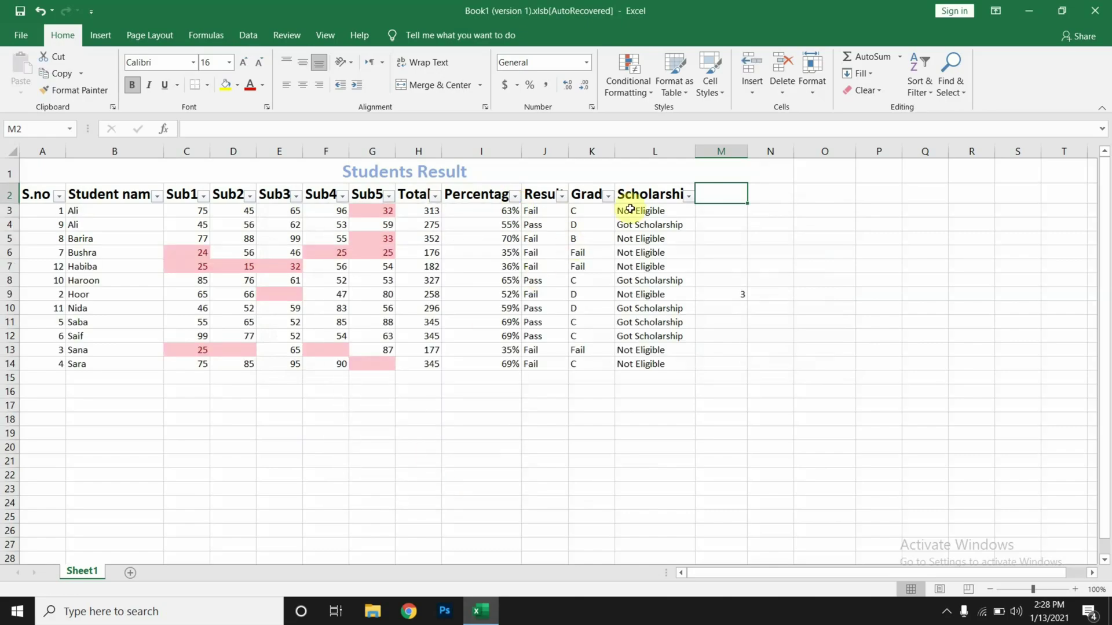
Filter the Scholarship column to exclude Not Eligible, keeping only Got Scholarship rows.
click(689, 197)
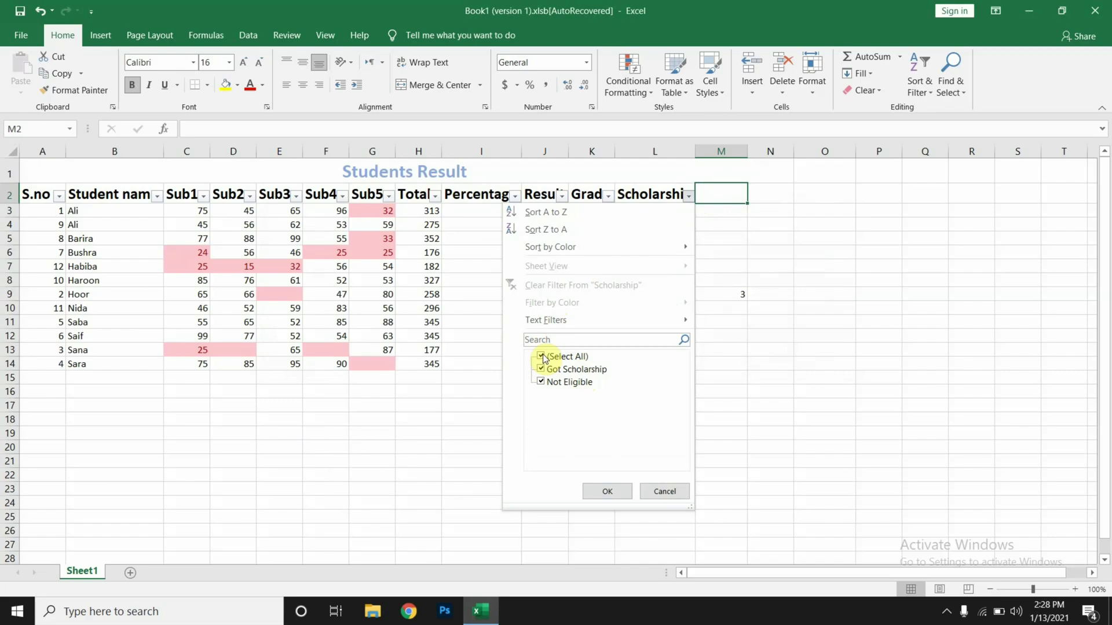
click(542, 382)
click(615, 495)
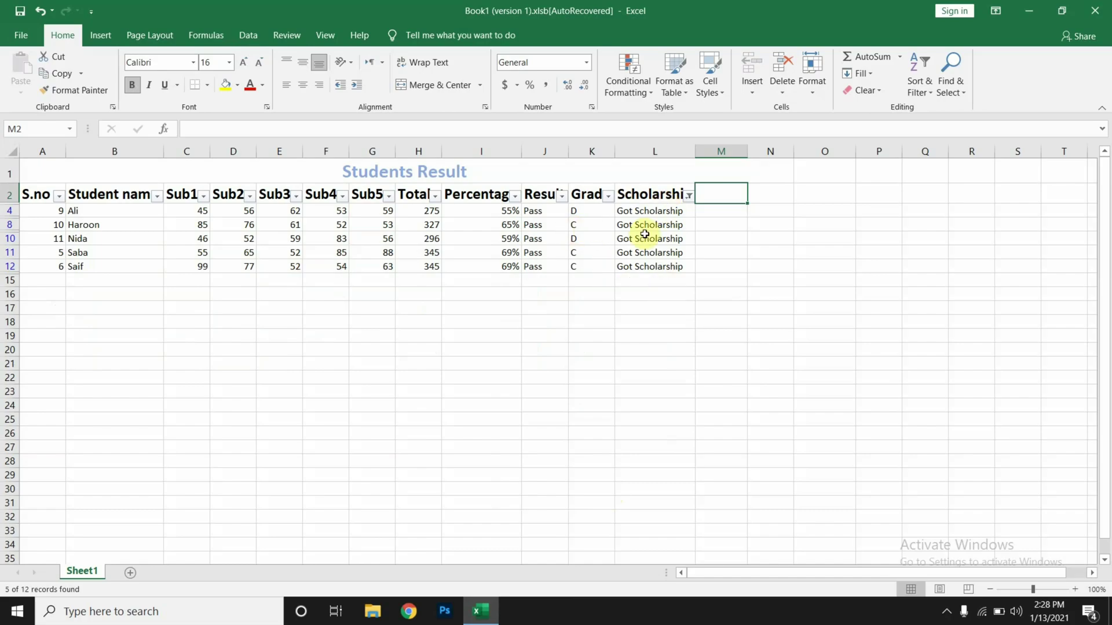
Clear the filter from the Scholarship column.
click(689, 197)
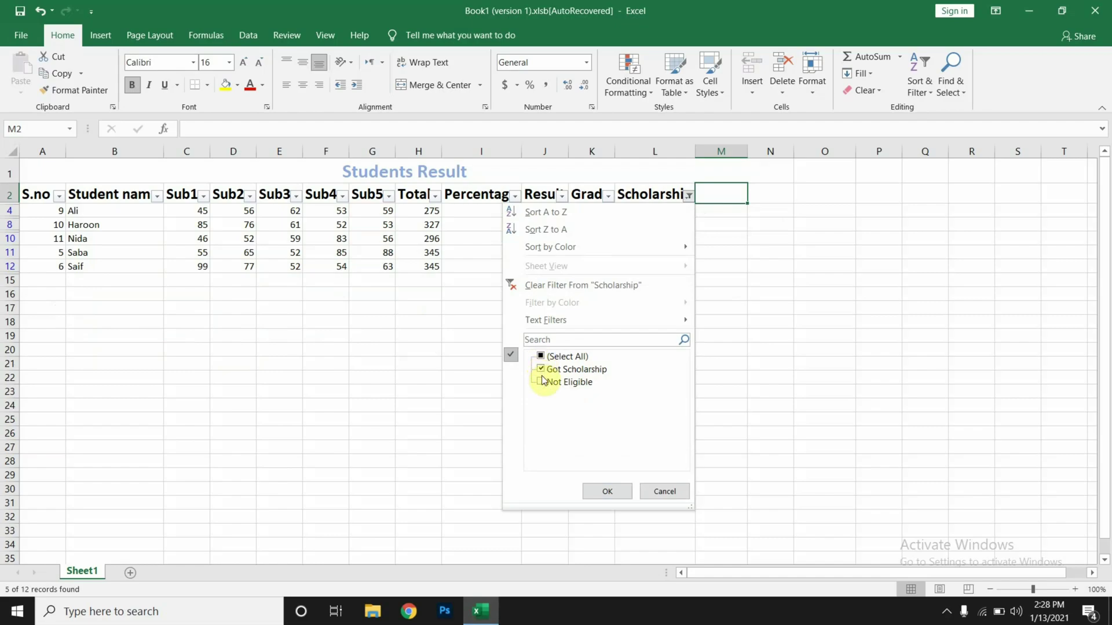
click(540, 356)
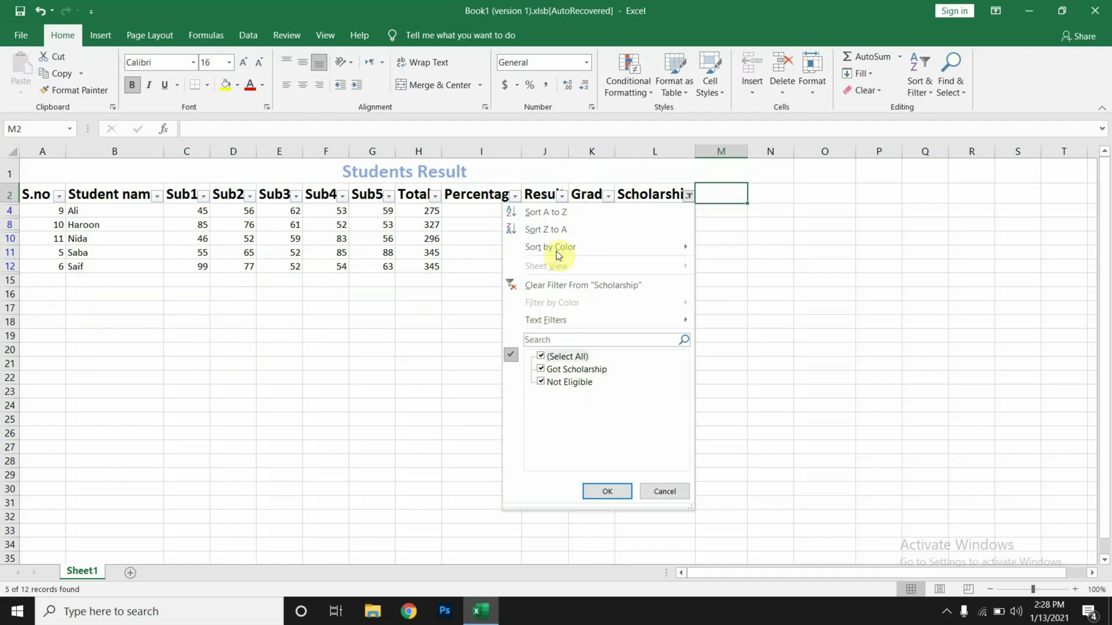
click(614, 286)
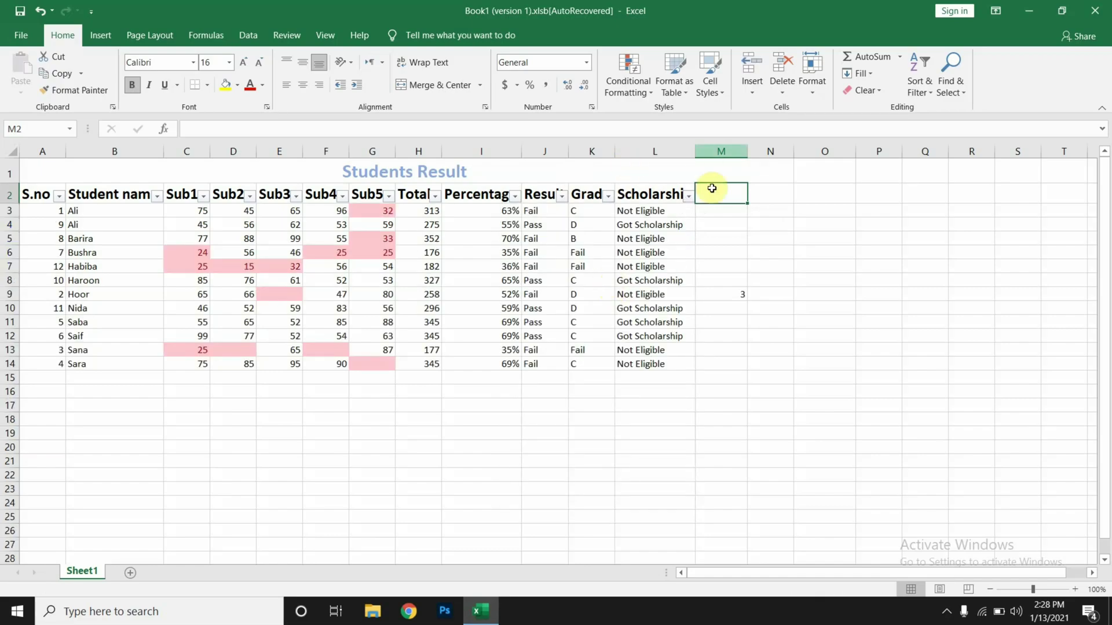
Examine the comparison operators offered by the custom filter of the Scholarship column without applying one.
click(688, 197)
mouse_move(556, 318)
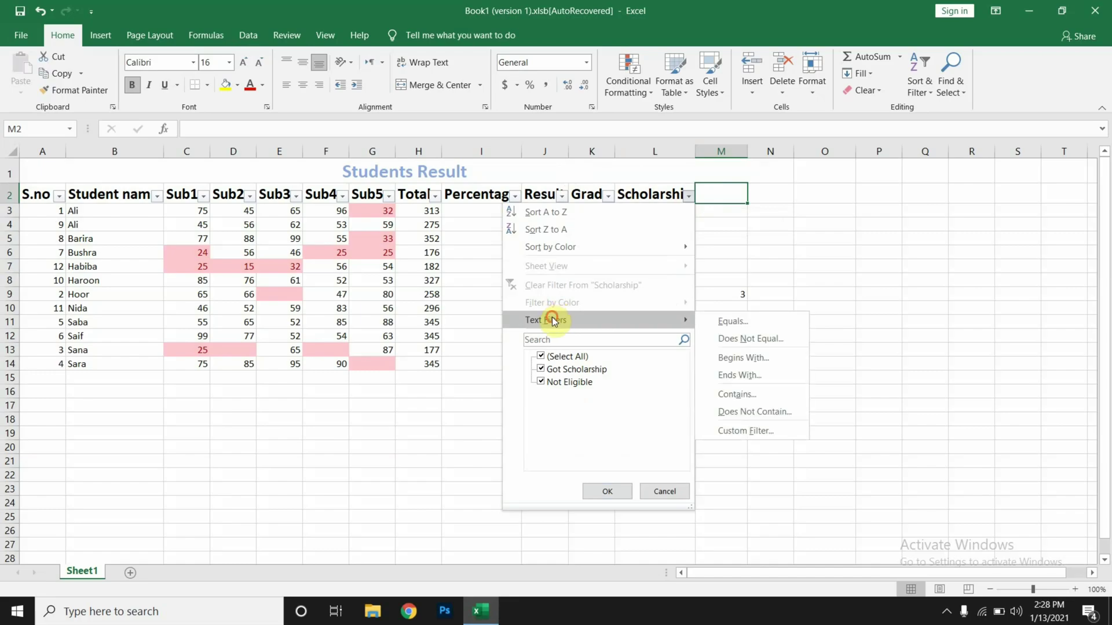
click(743, 431)
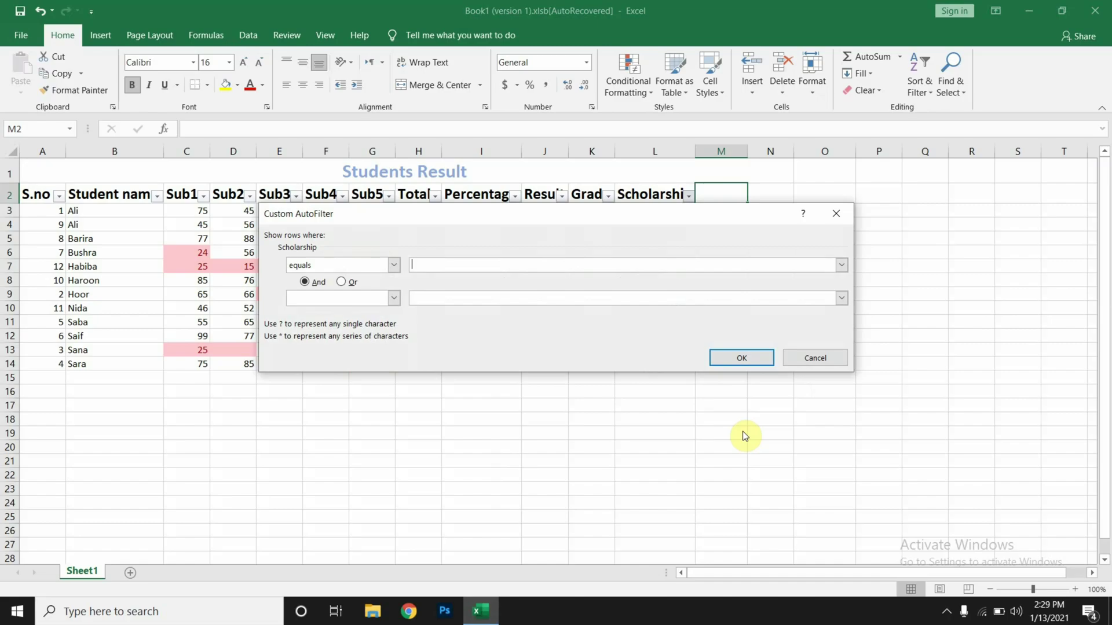
click(396, 265)
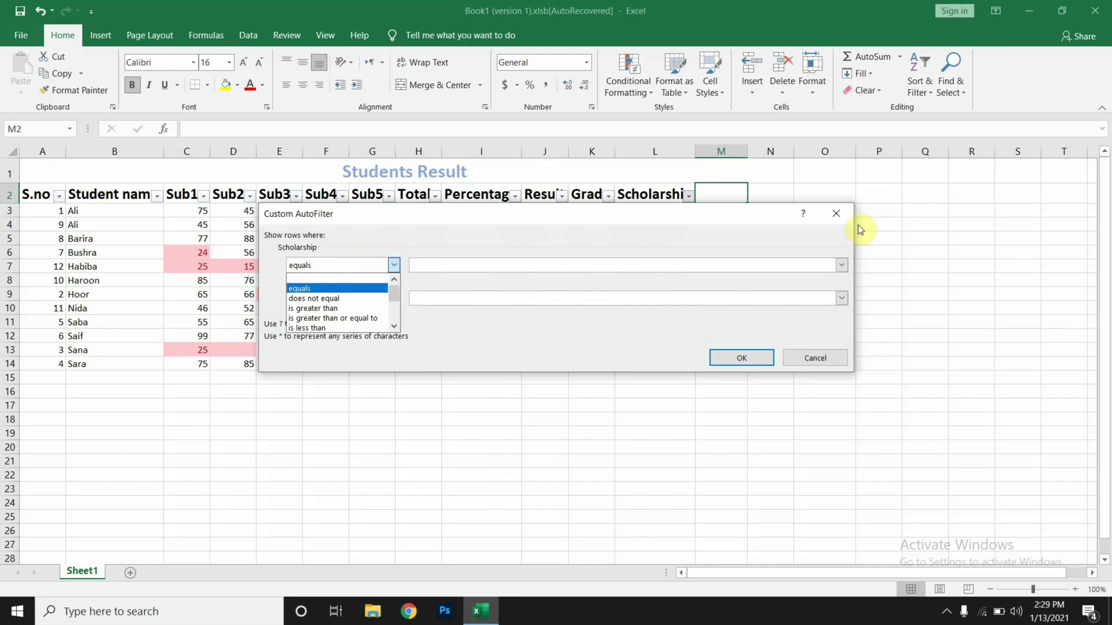
click(831, 218)
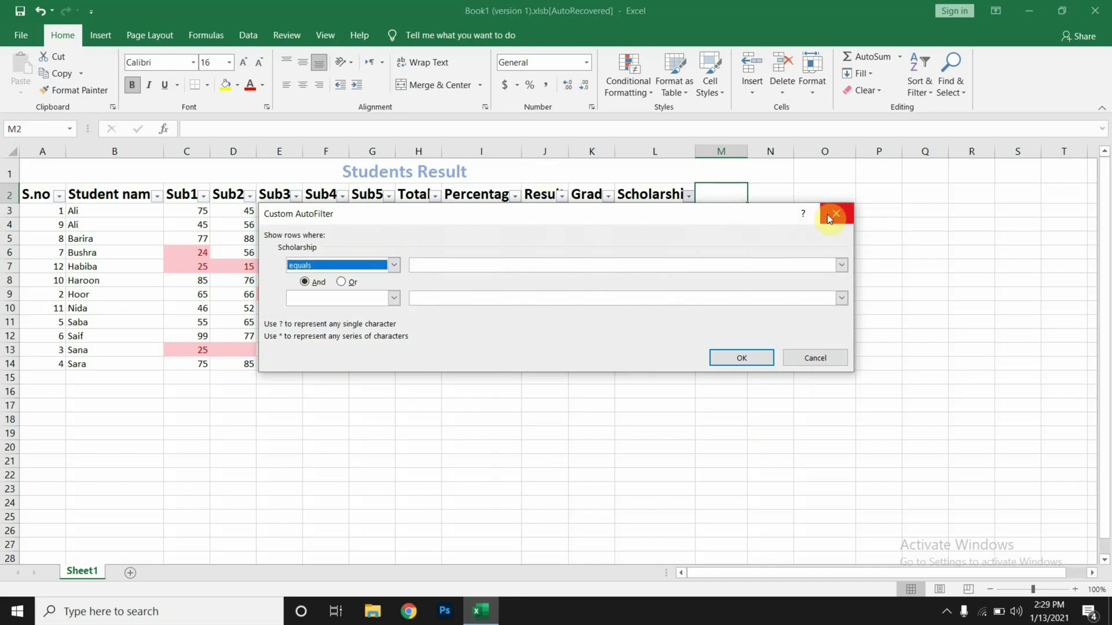
click(828, 215)
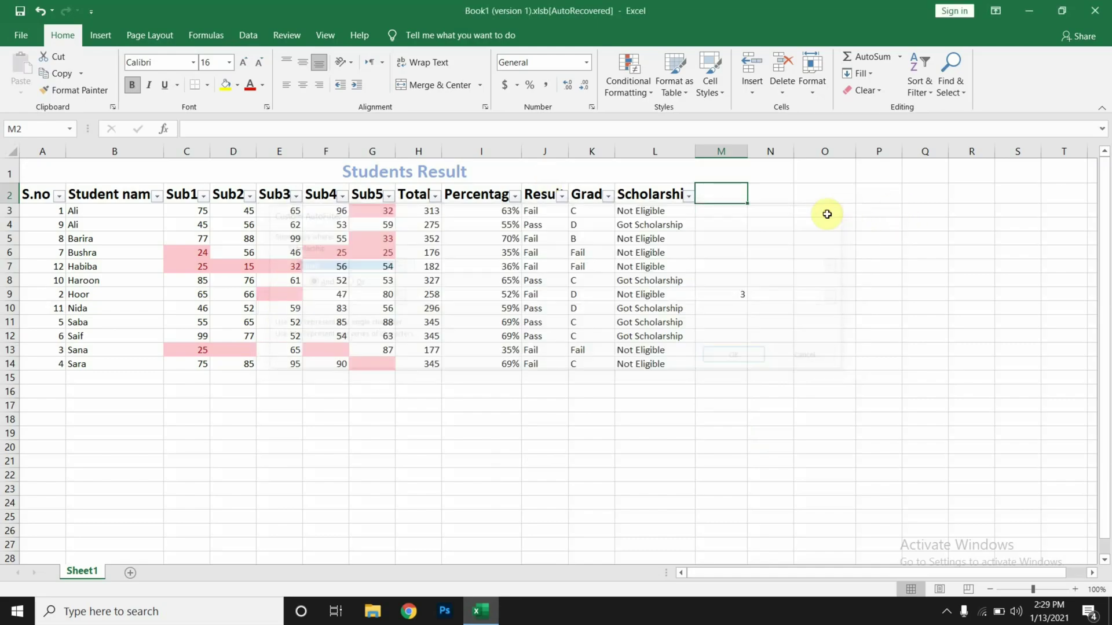
Start a custom text filter on the Student name column with the first condition set to begins with "a".
click(159, 198)
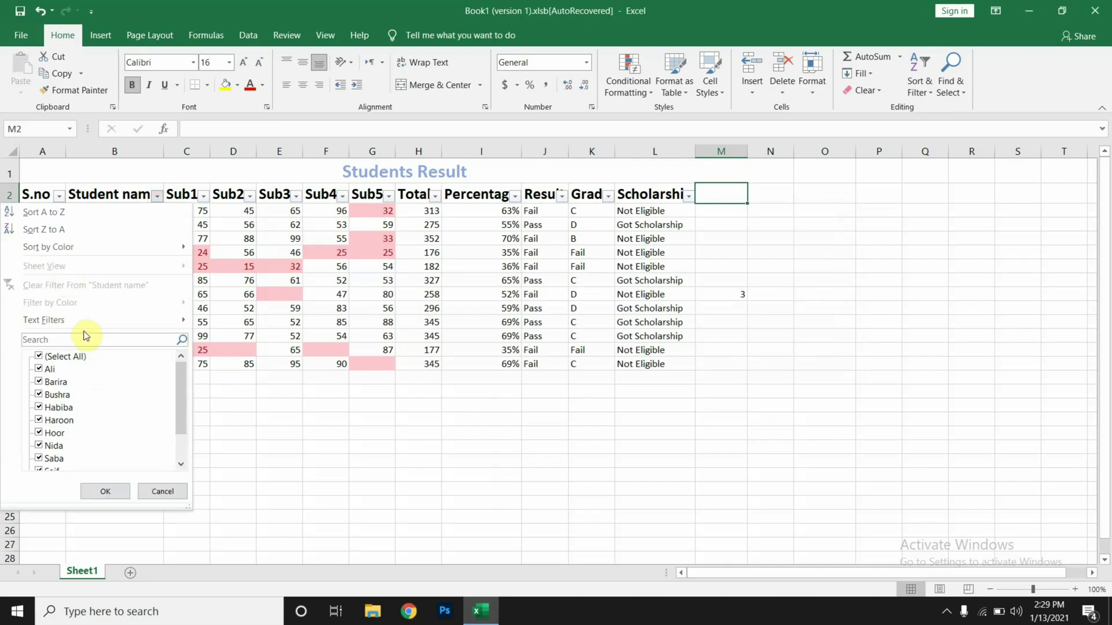
mouse_move(83, 322)
click(238, 429)
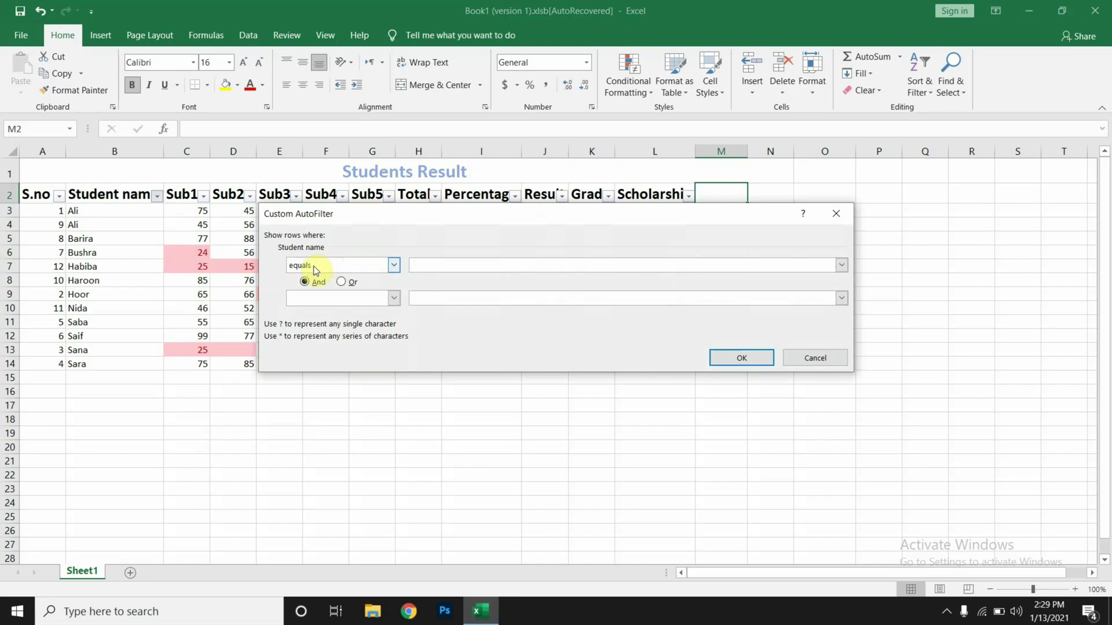
click(440, 267)
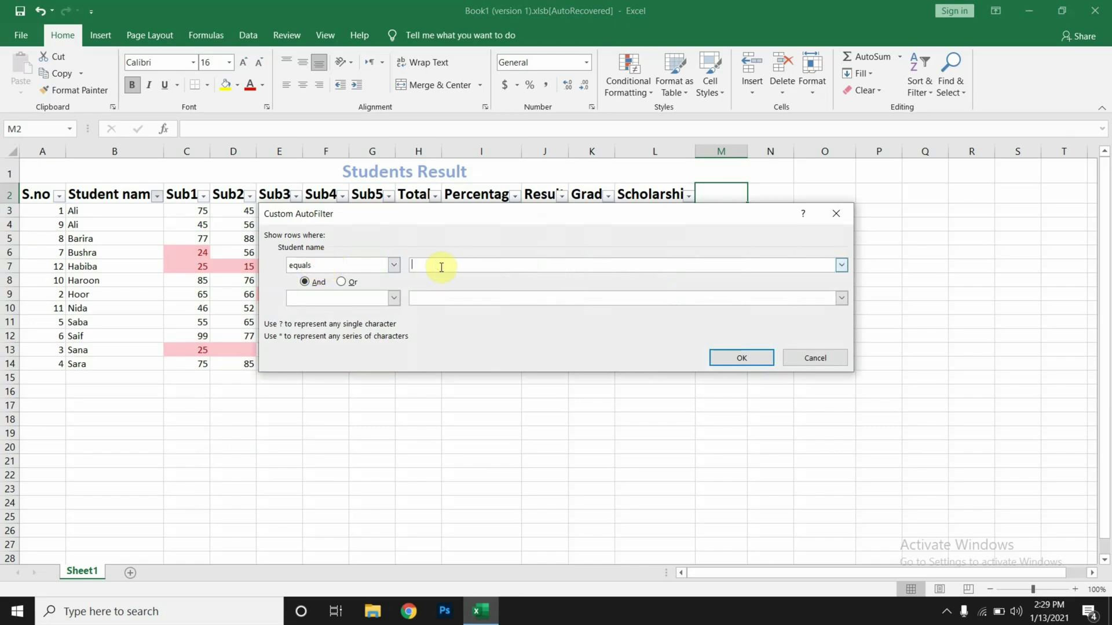
click(394, 265)
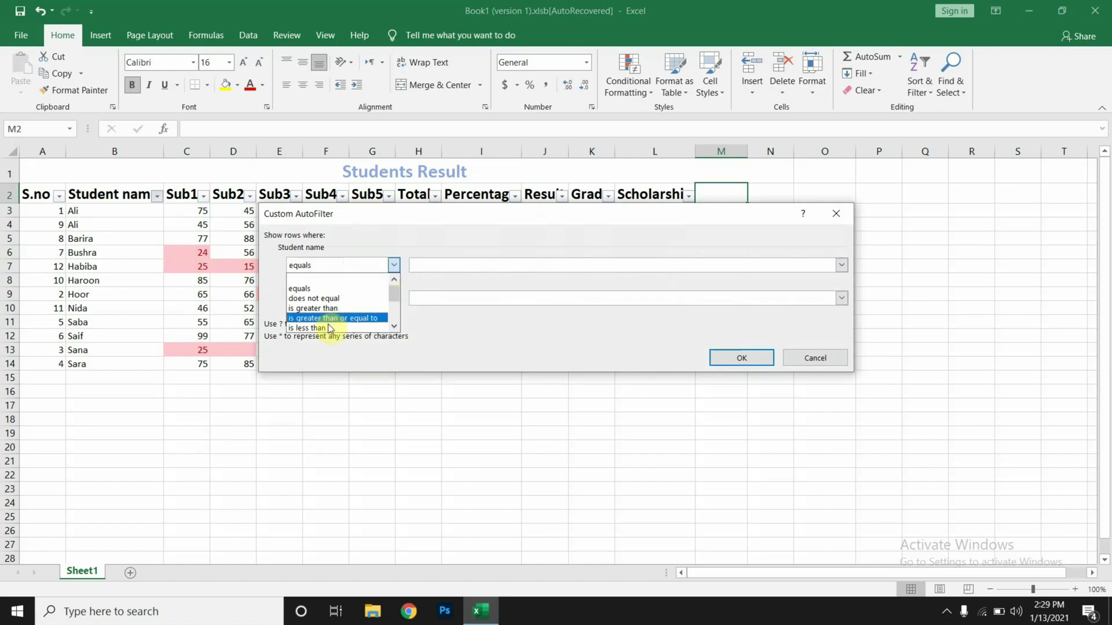
drag(398, 296, 397, 304)
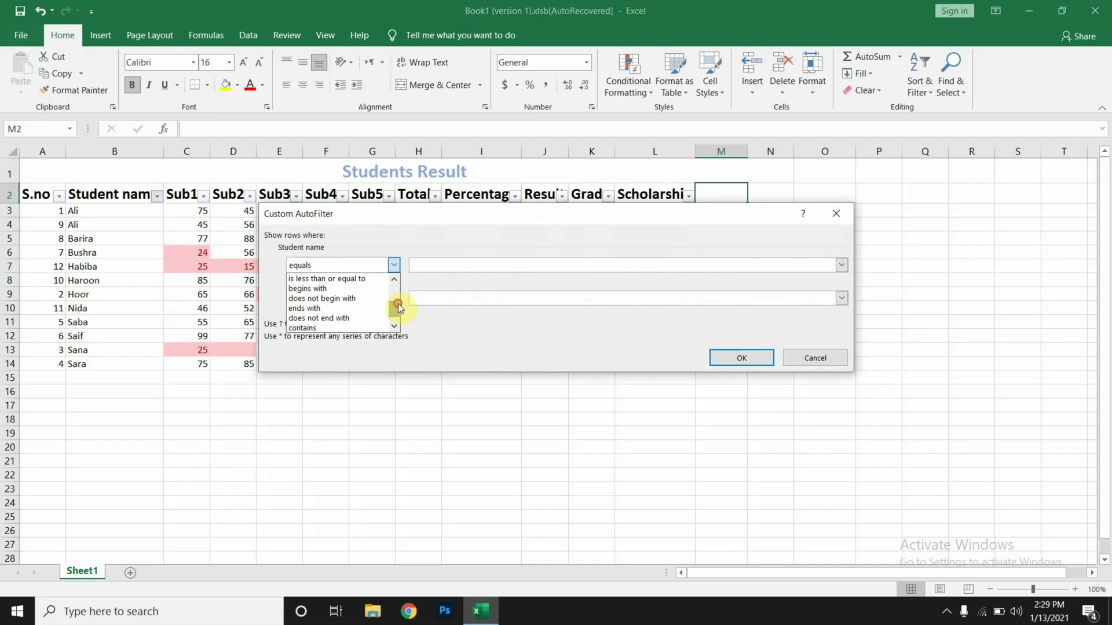
click(339, 288)
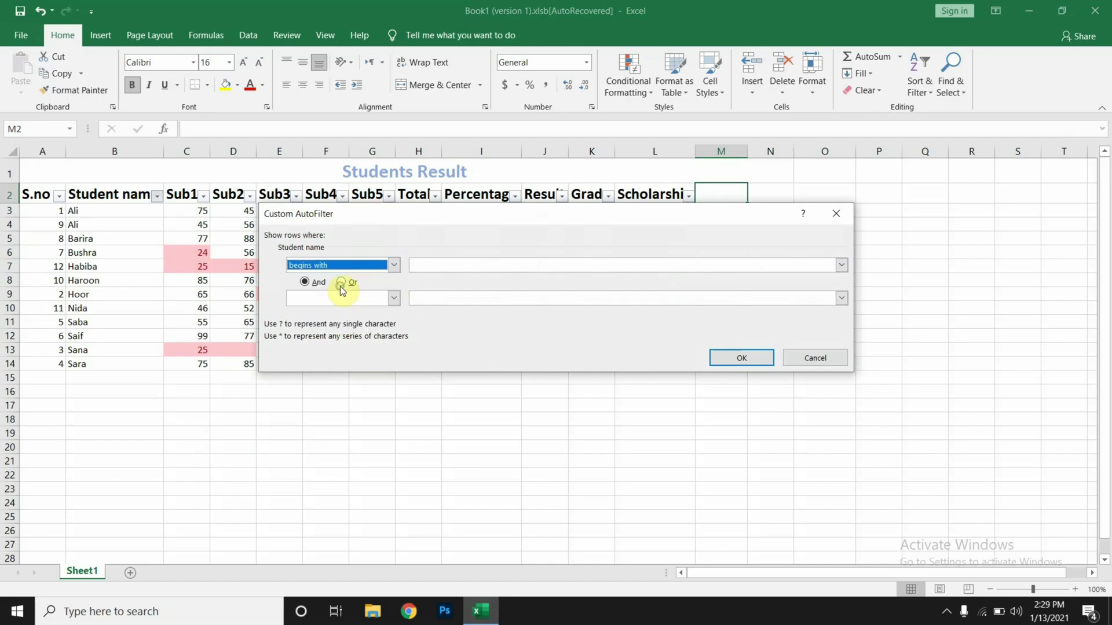
click(427, 264)
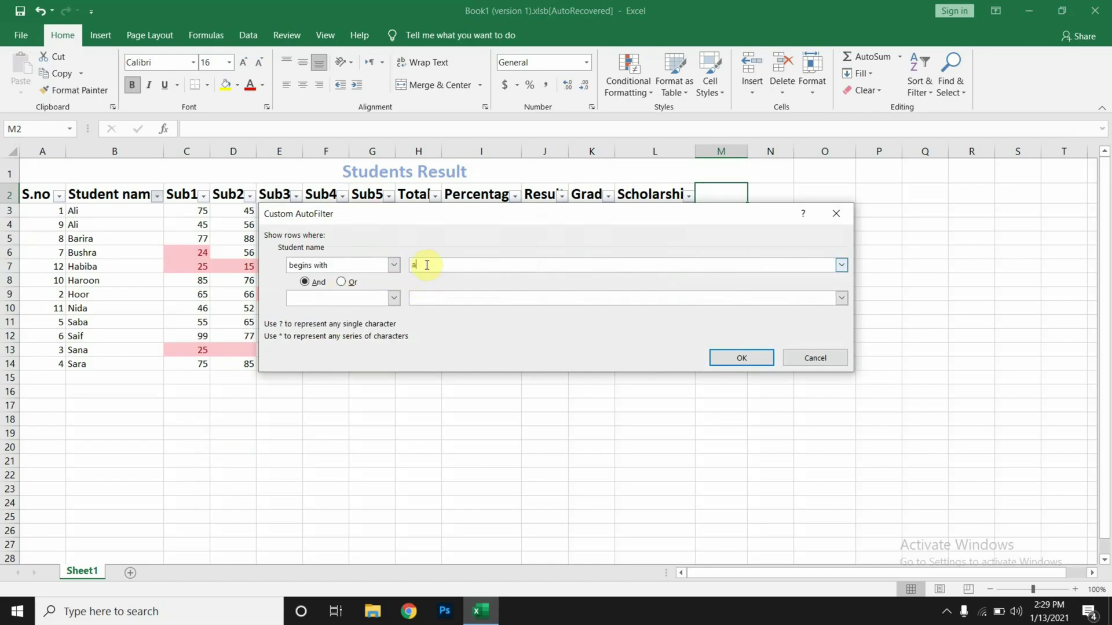
Join the two Student name filter conditions with And, and set the second condition's operator to contains.
click(394, 298)
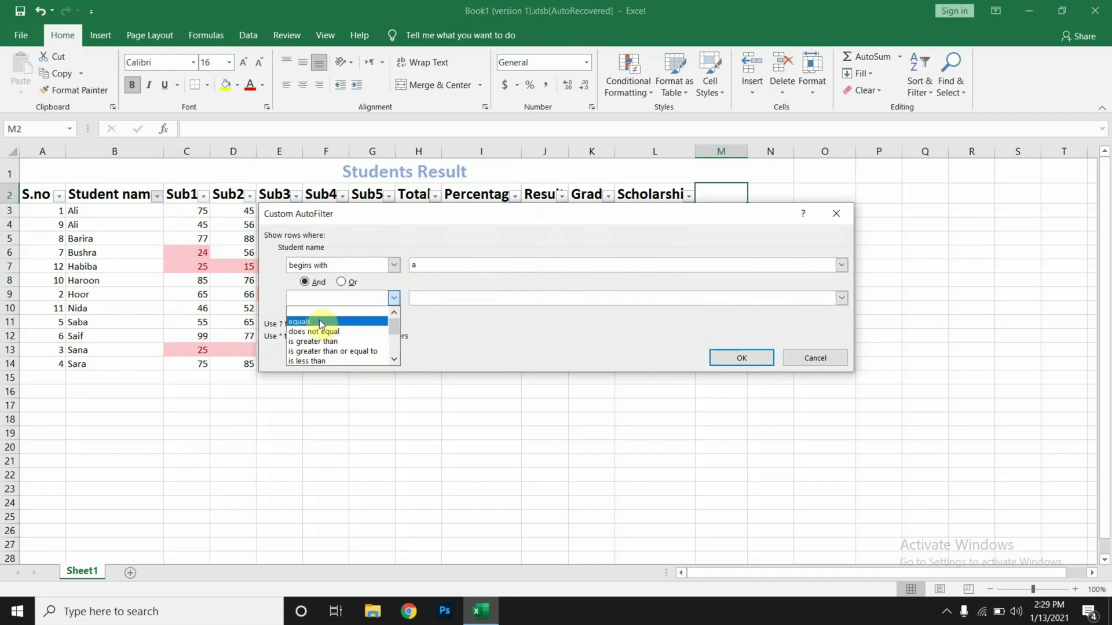
click(346, 282)
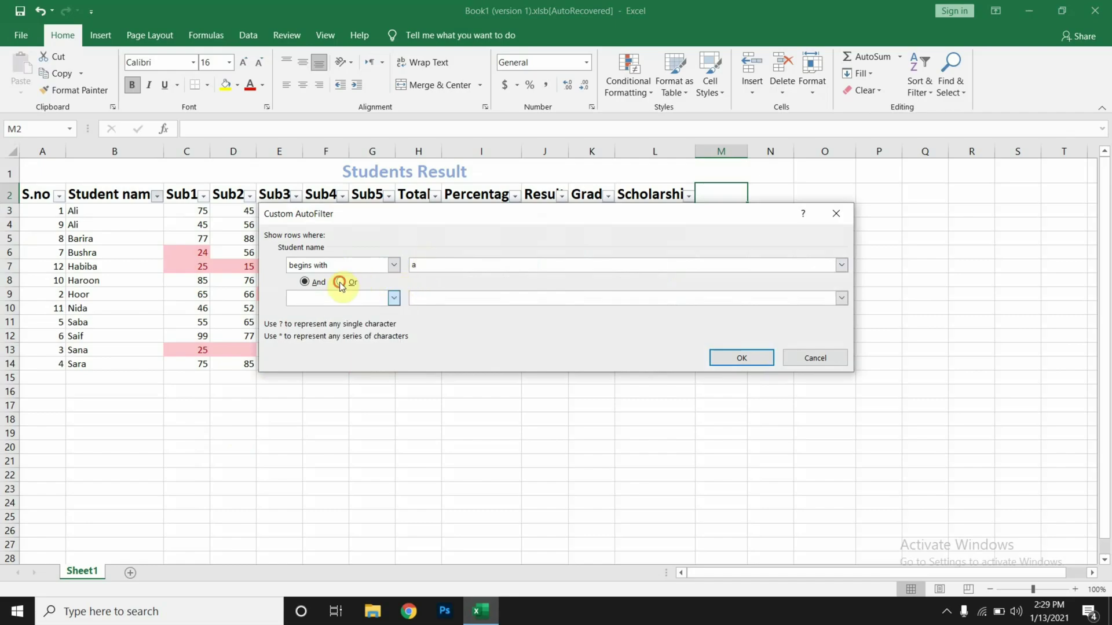
click(307, 283)
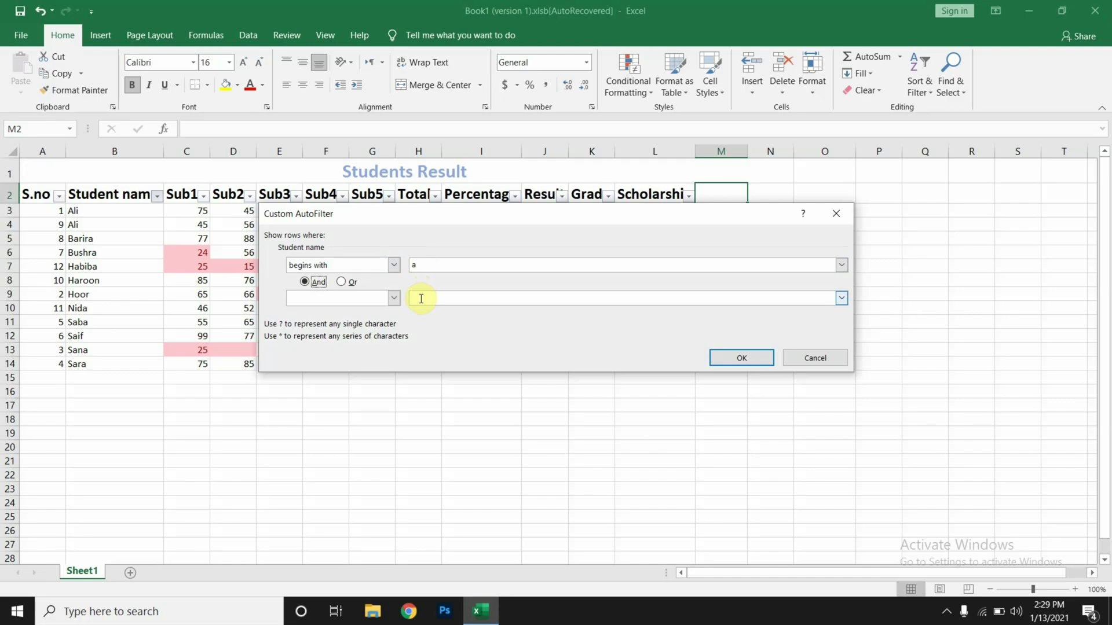
click(346, 282)
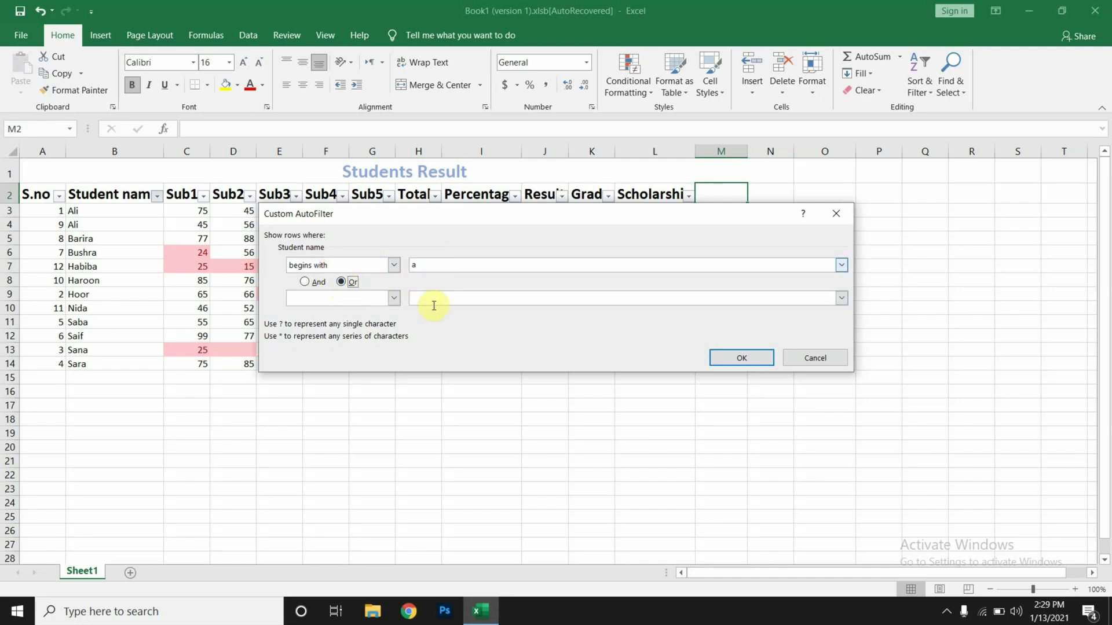
click(304, 282)
click(393, 298)
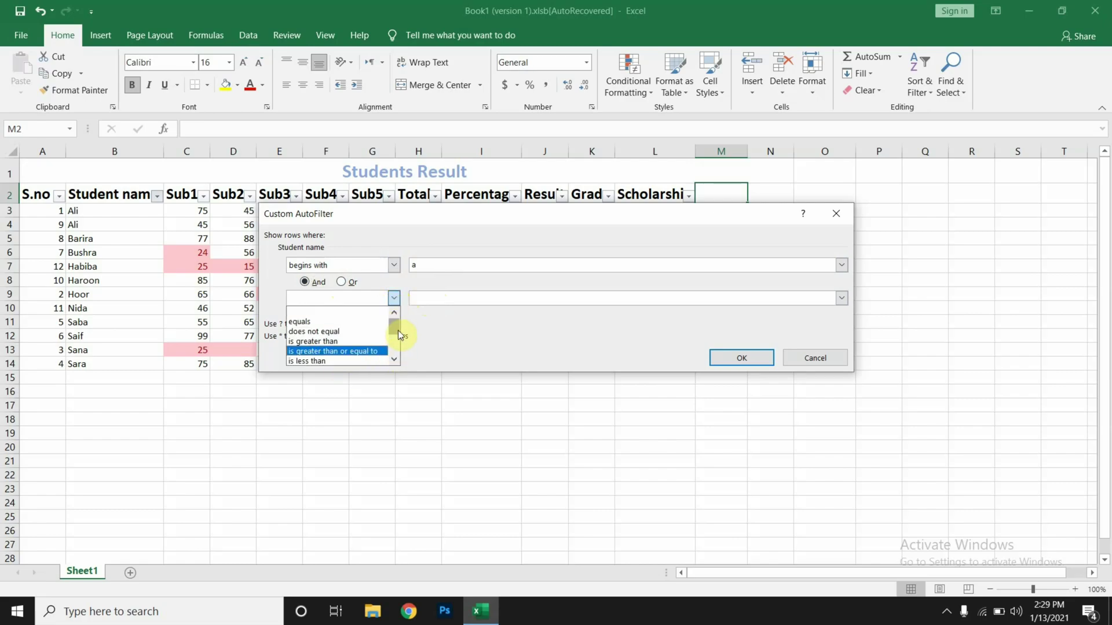
drag(395, 326, 393, 347)
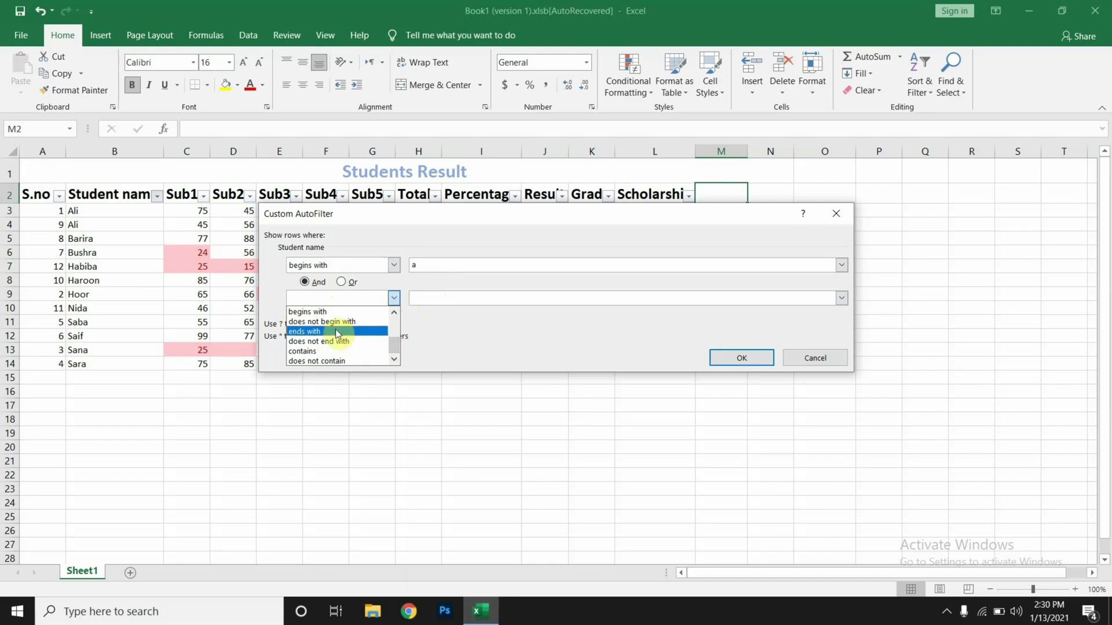
click(326, 352)
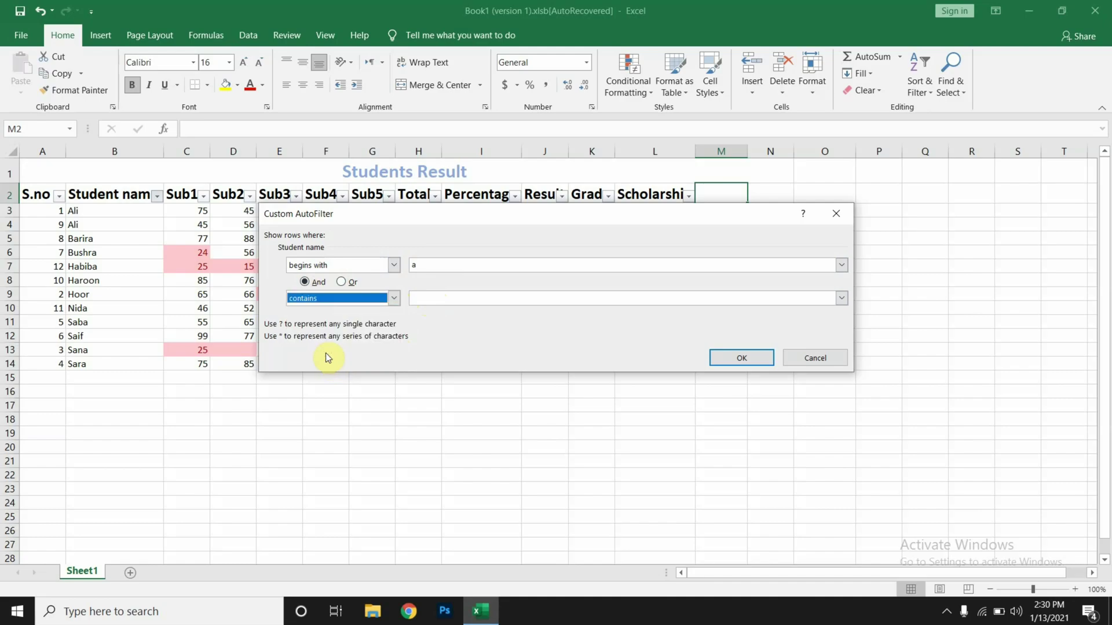
Set the first condition's text to "b" and the second's to "a", and apply the custom filter.
click(438, 263)
text(b)
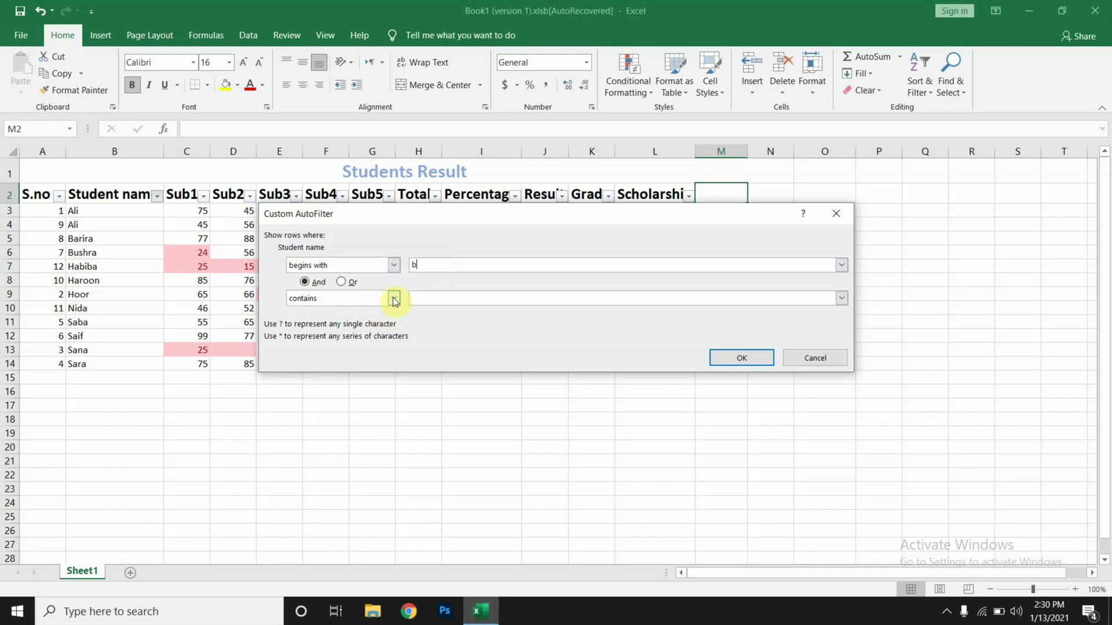
click(420, 297)
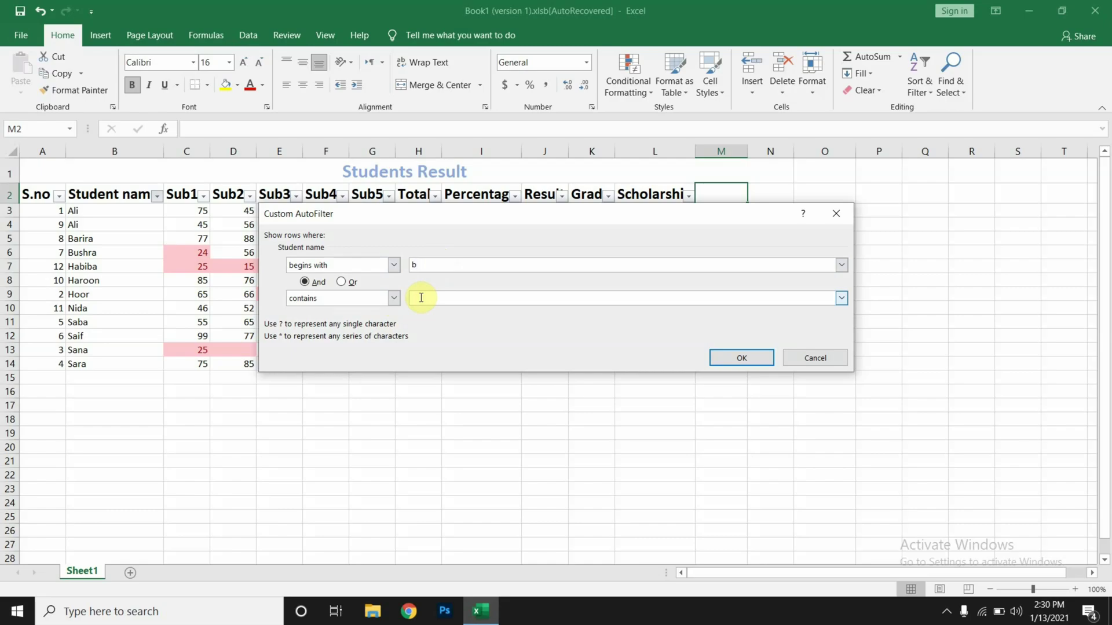
text(a)
click(730, 363)
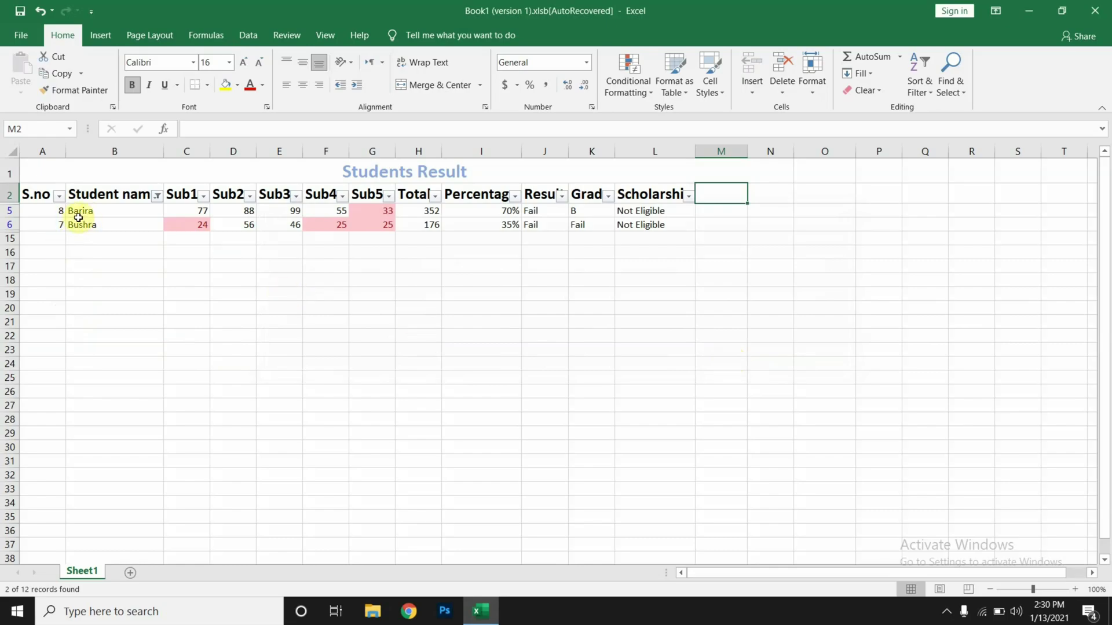
Change the second condition of the Student name custom filter to contains "h" and apply it.
click(157, 196)
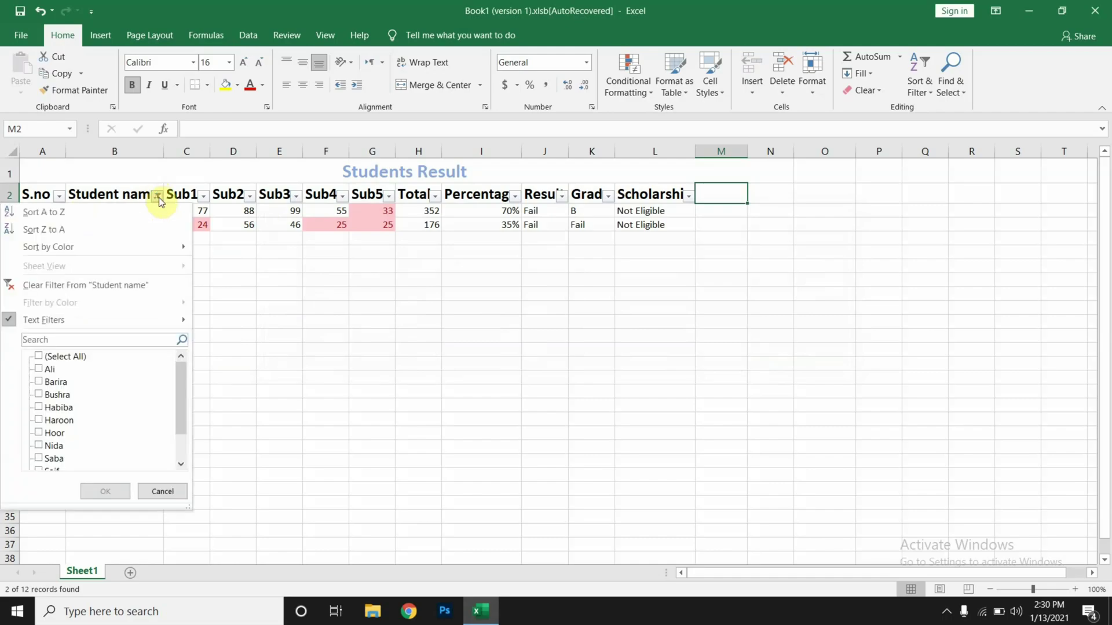
mouse_move(65, 321)
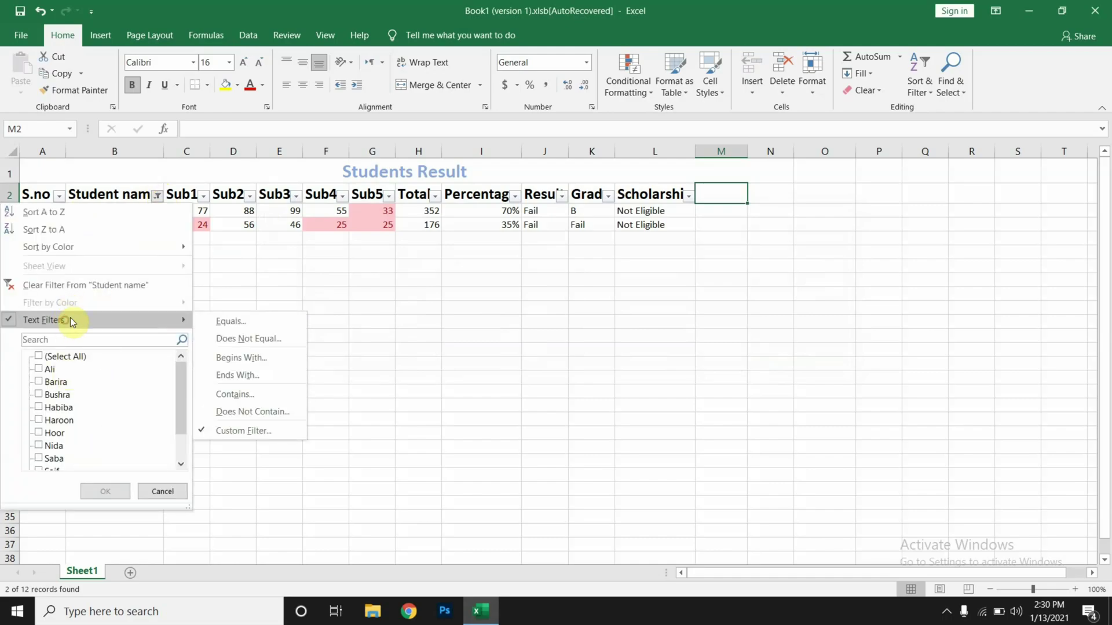
click(256, 429)
click(425, 298)
click(425, 298)
key(BackSpace)
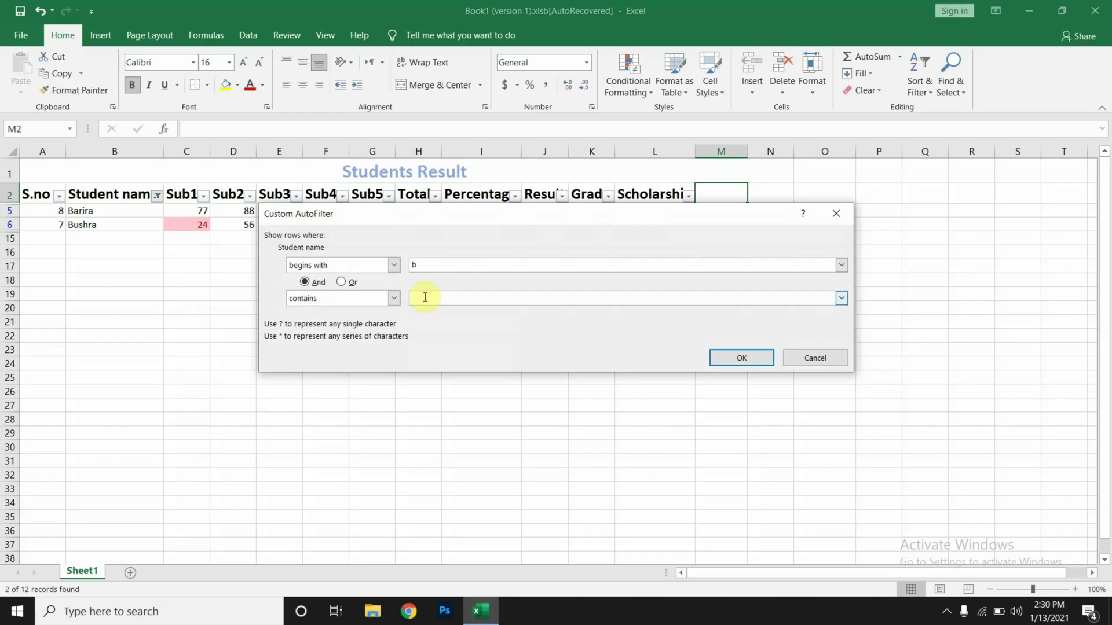
text(h)
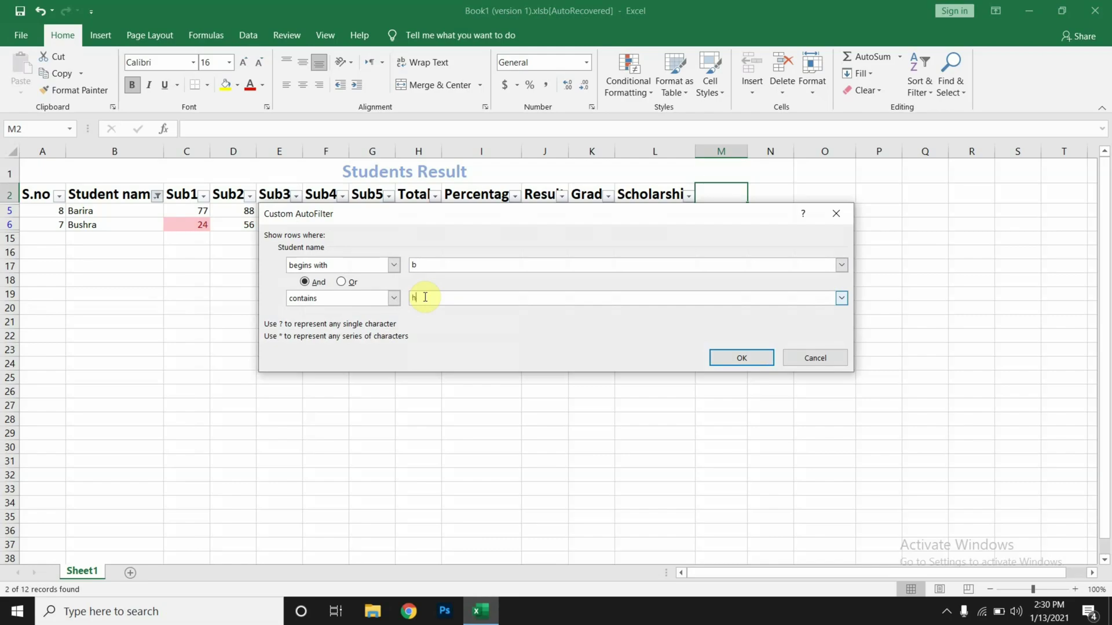
click(746, 356)
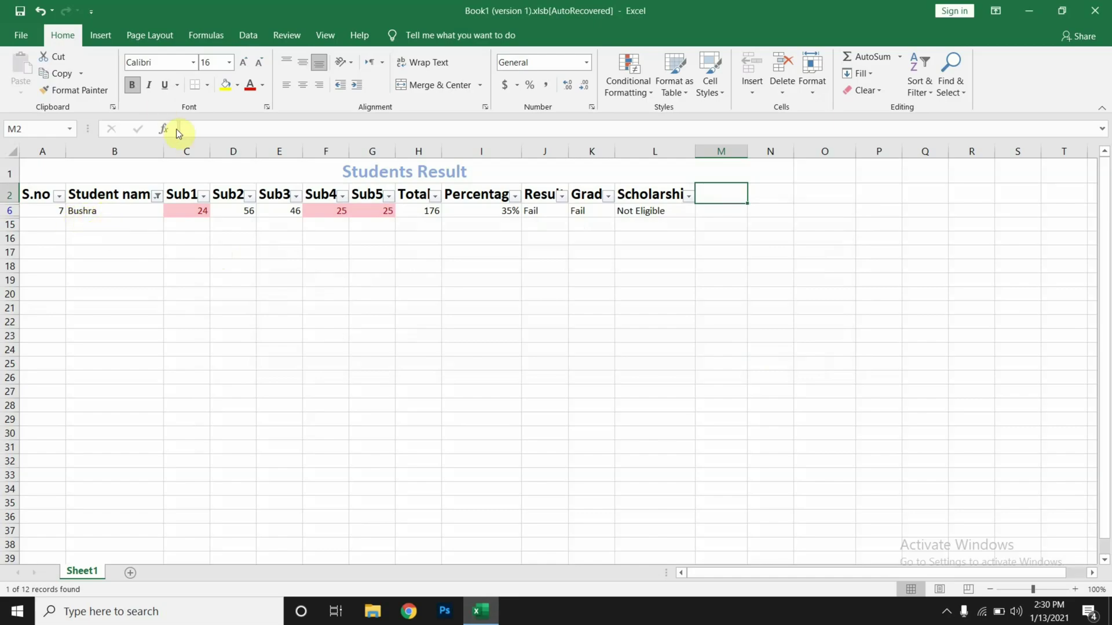
Switch the Student name custom filter from And to Or between its two conditions and apply it.
click(157, 196)
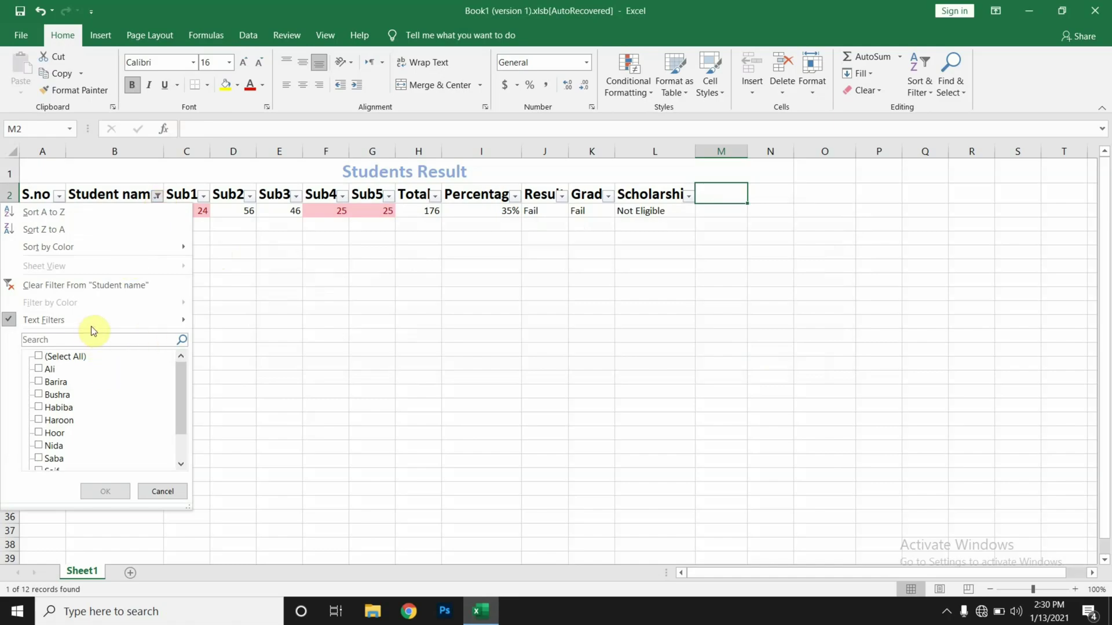
mouse_move(94, 322)
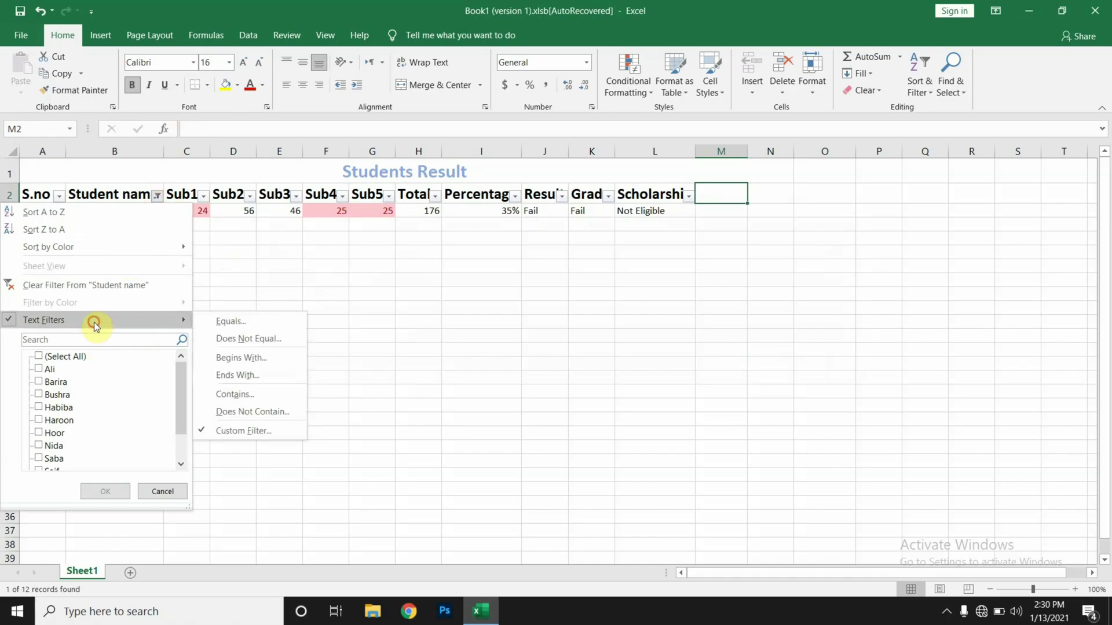
click(246, 430)
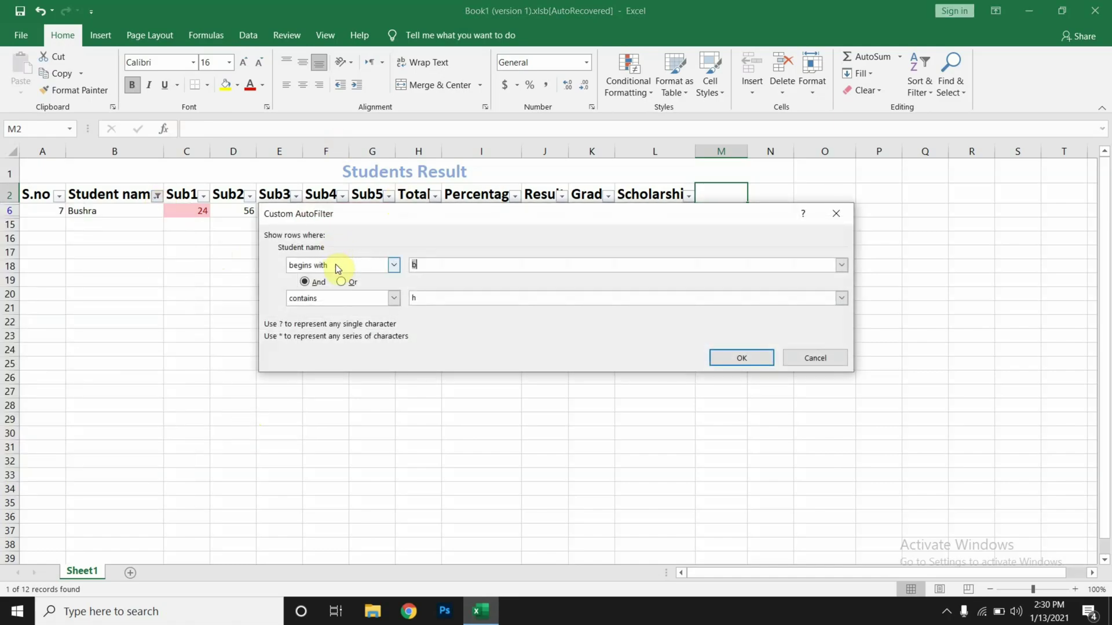
click(426, 298)
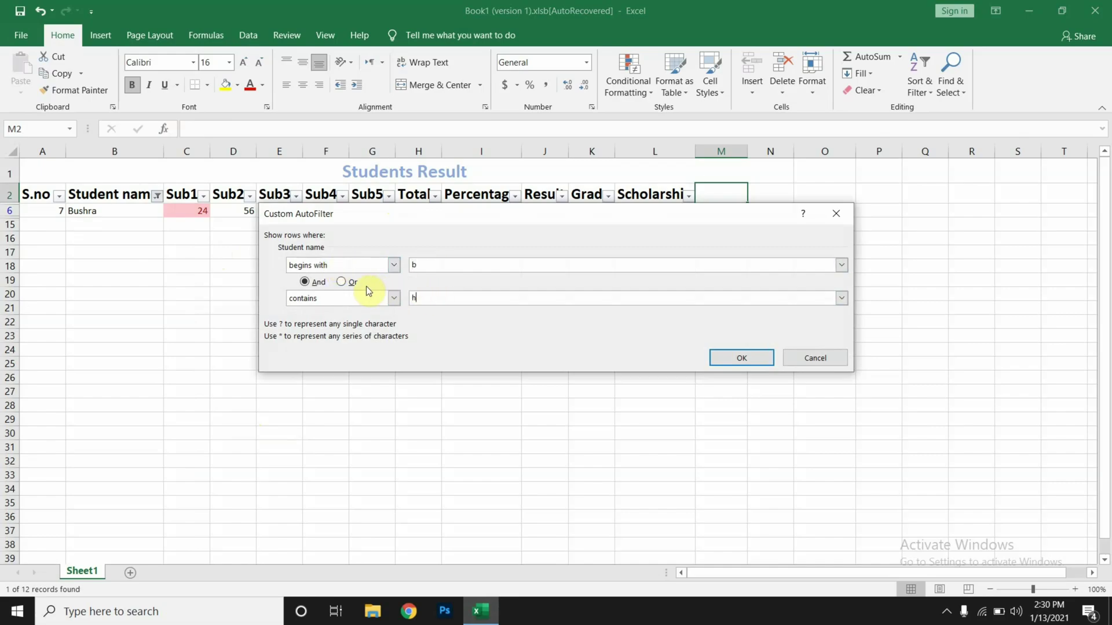
click(343, 282)
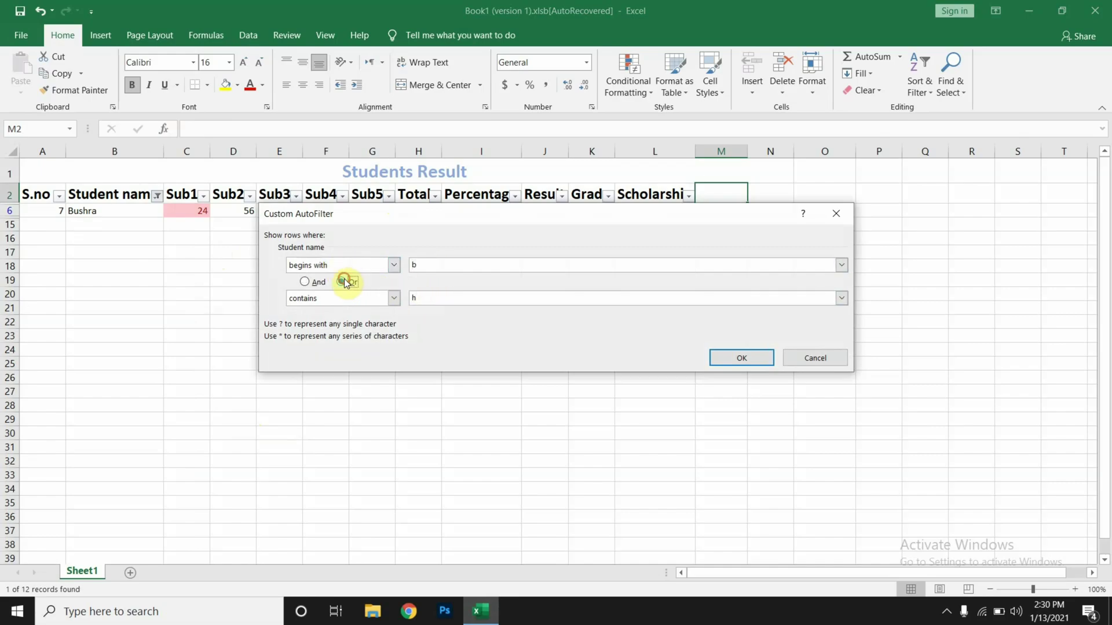
click(305, 282)
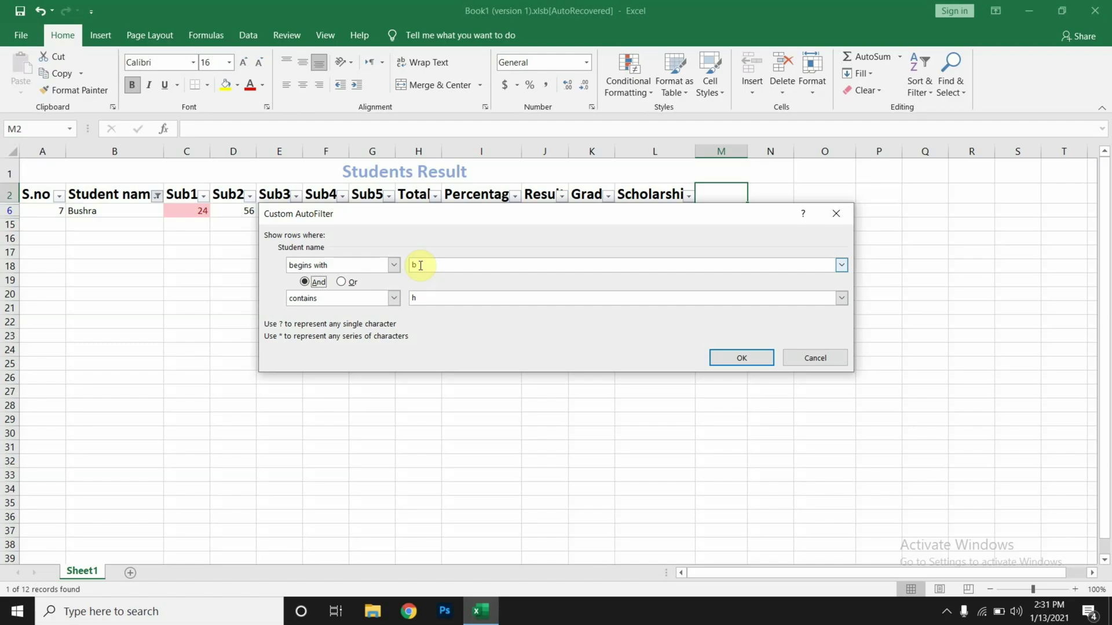
click(343, 283)
click(752, 361)
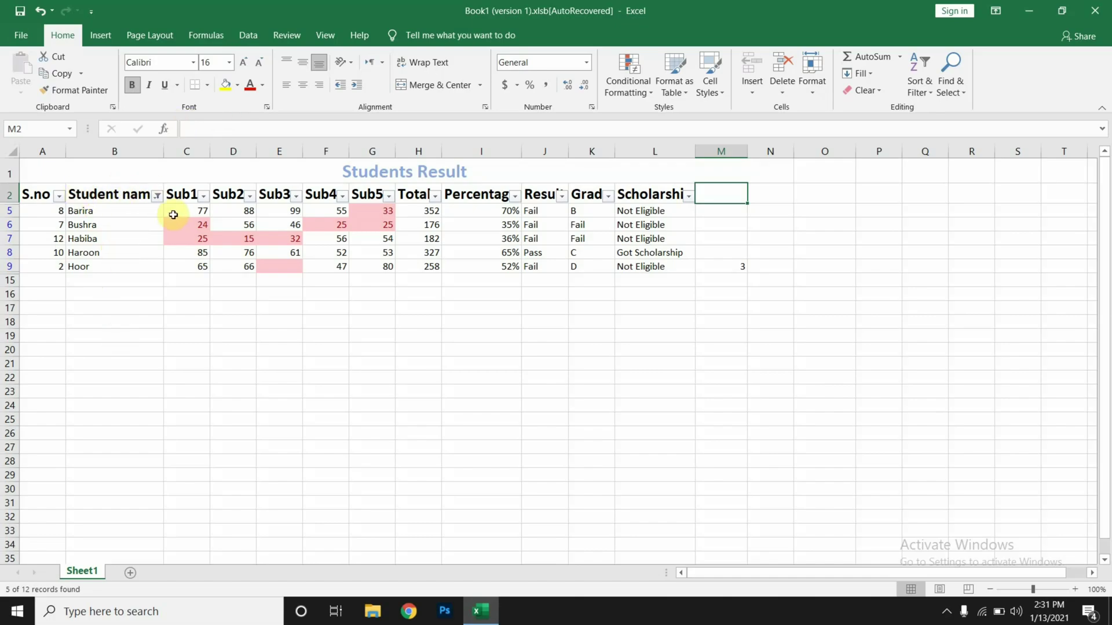
Review the Student name column's custom filter conditions without changing them, and clear the filter from that column.
click(157, 195)
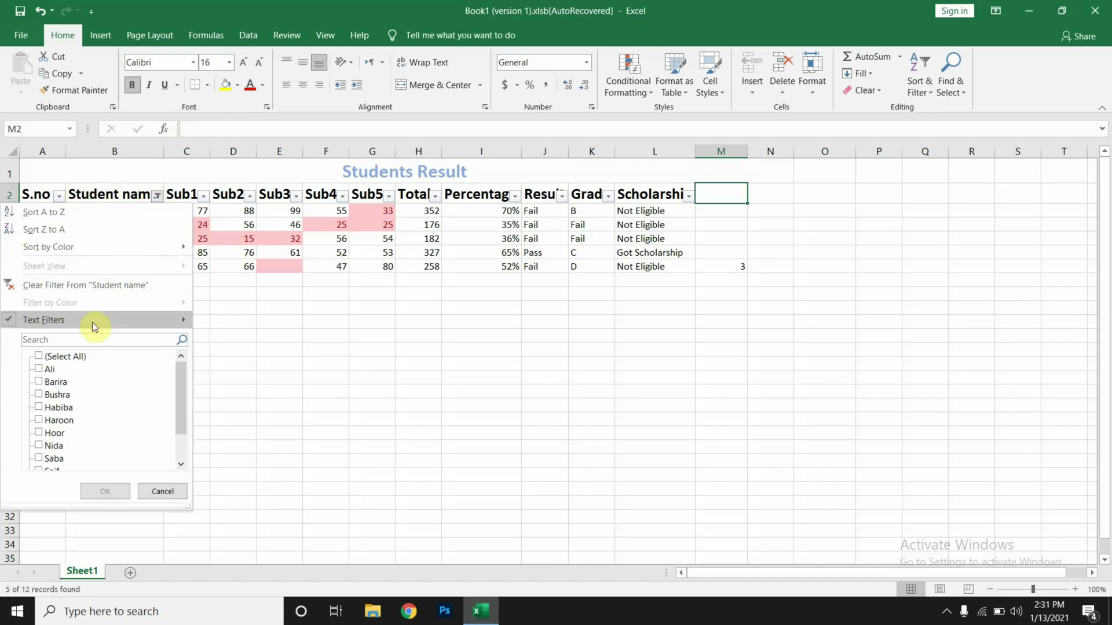
mouse_move(92, 321)
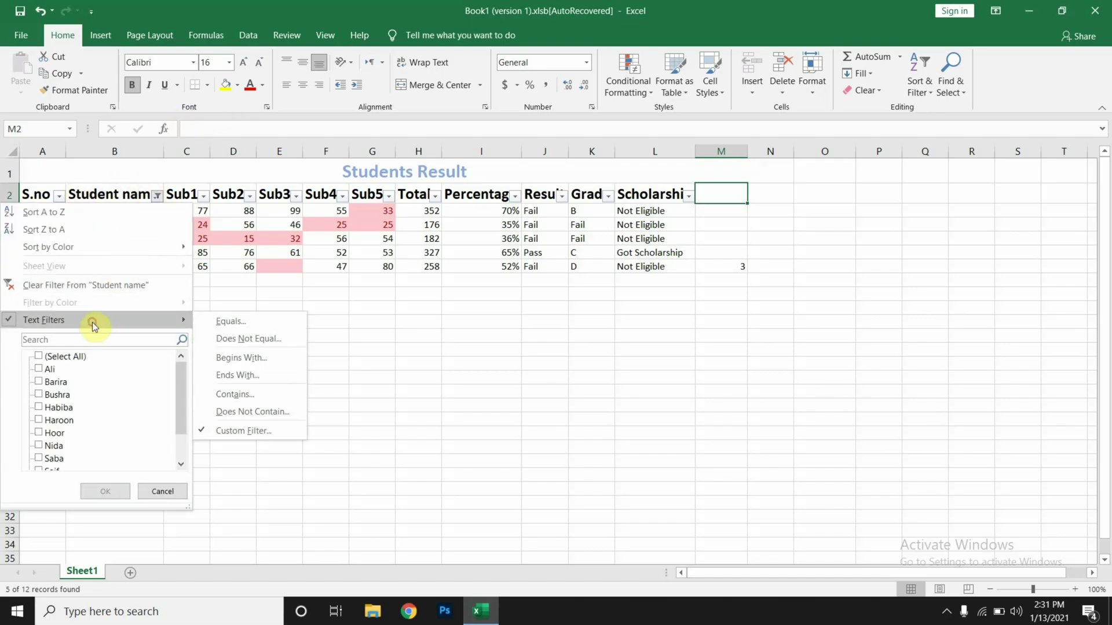
click(232, 431)
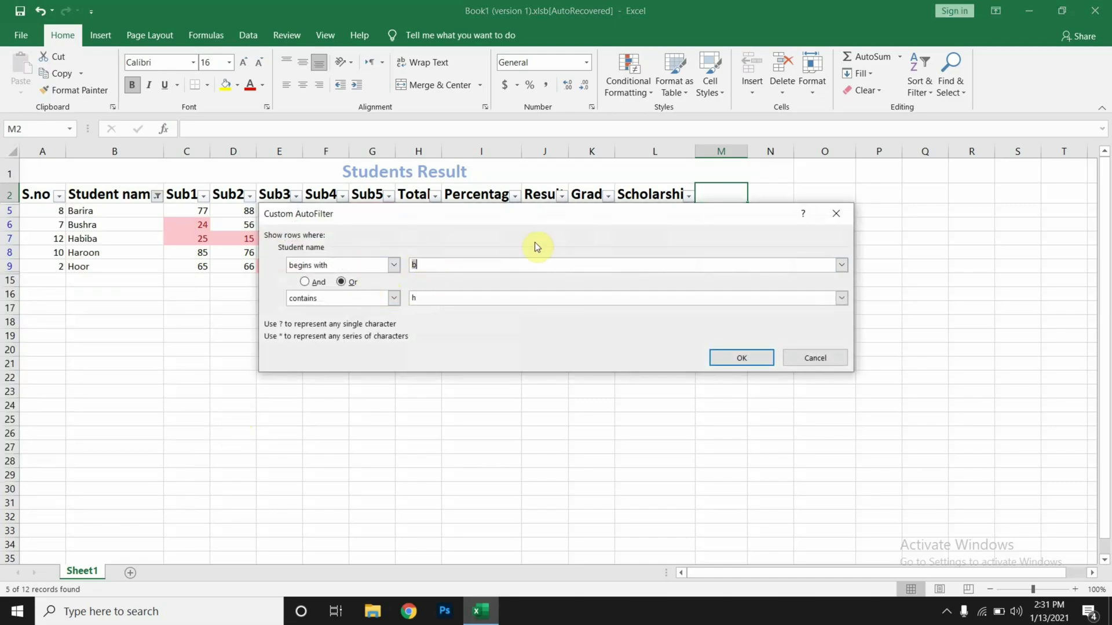
click(834, 212)
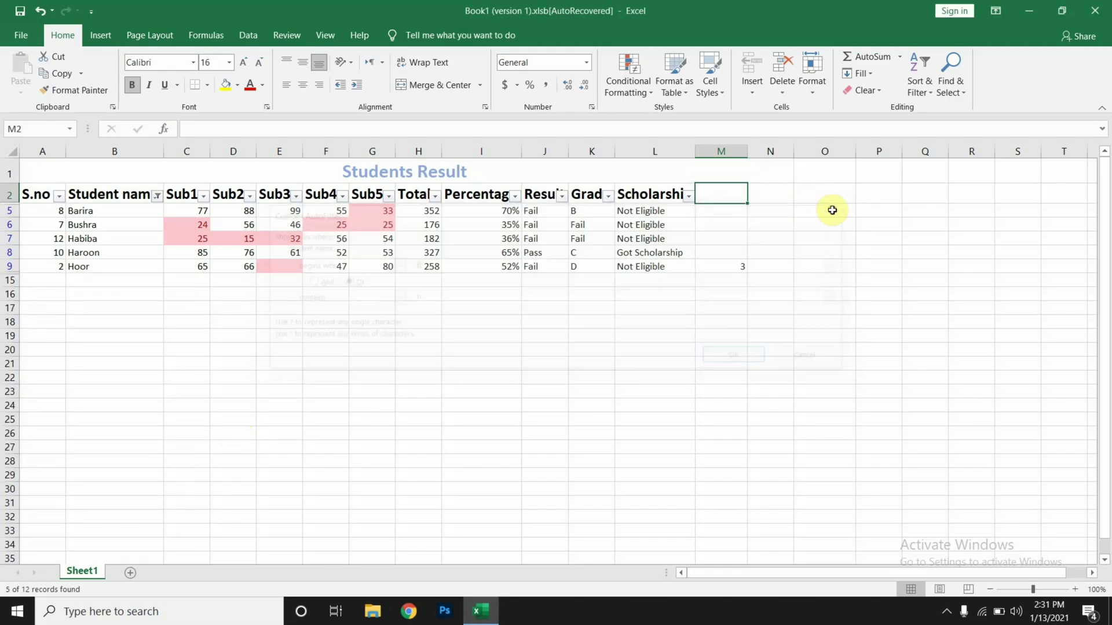
click(157, 197)
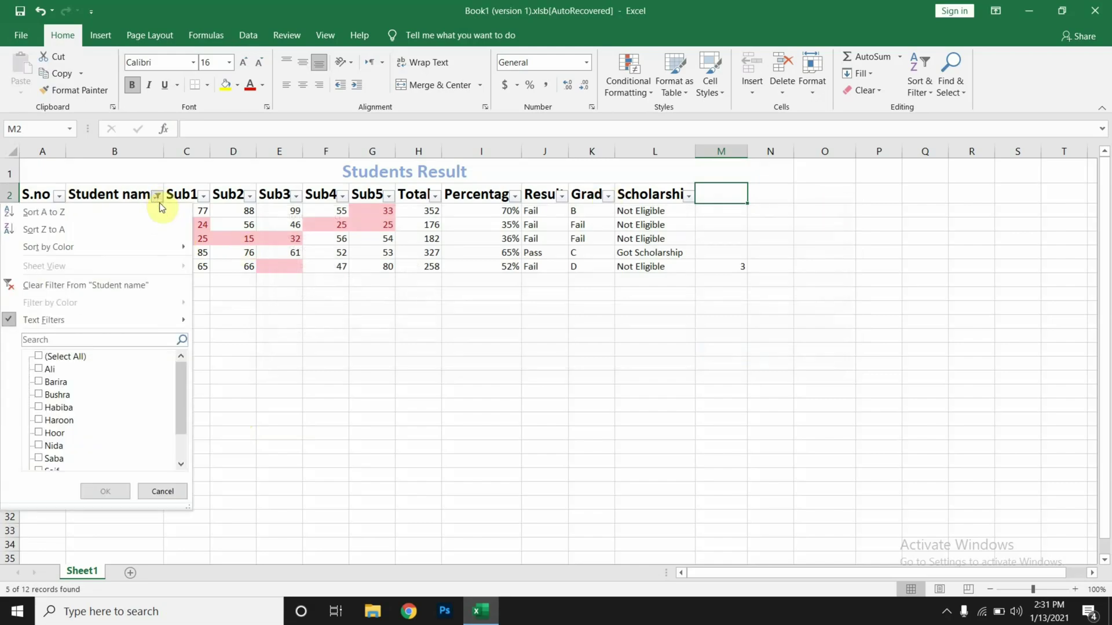
click(101, 284)
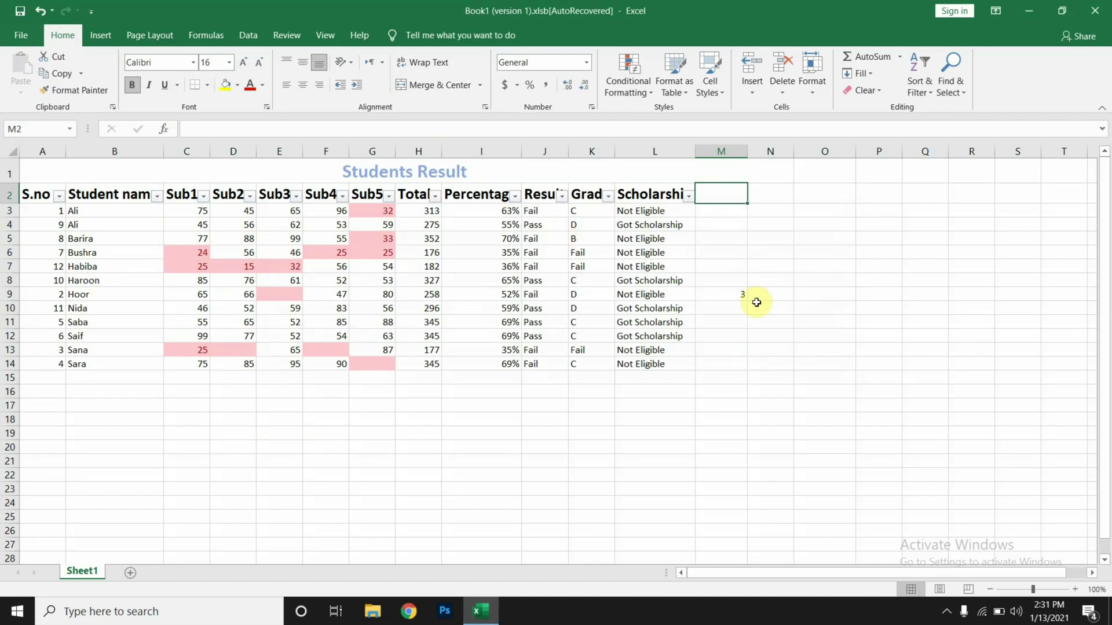
Delete the stray value in cell M9 and turn off filtering for the Students Result table.
click(728, 293)
key(Delete)
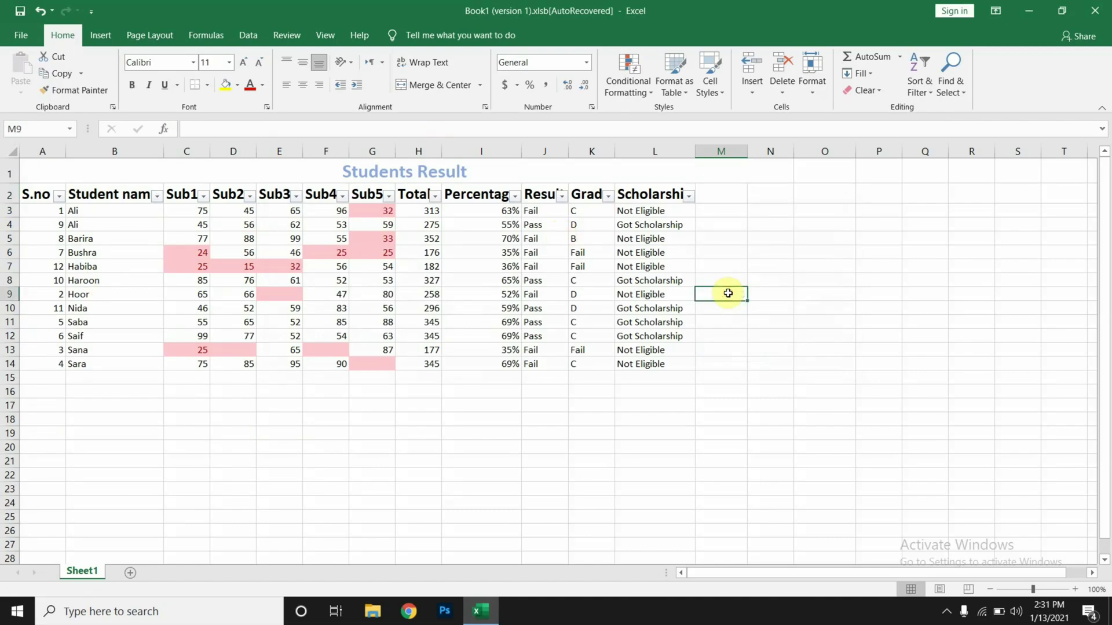
click(924, 94)
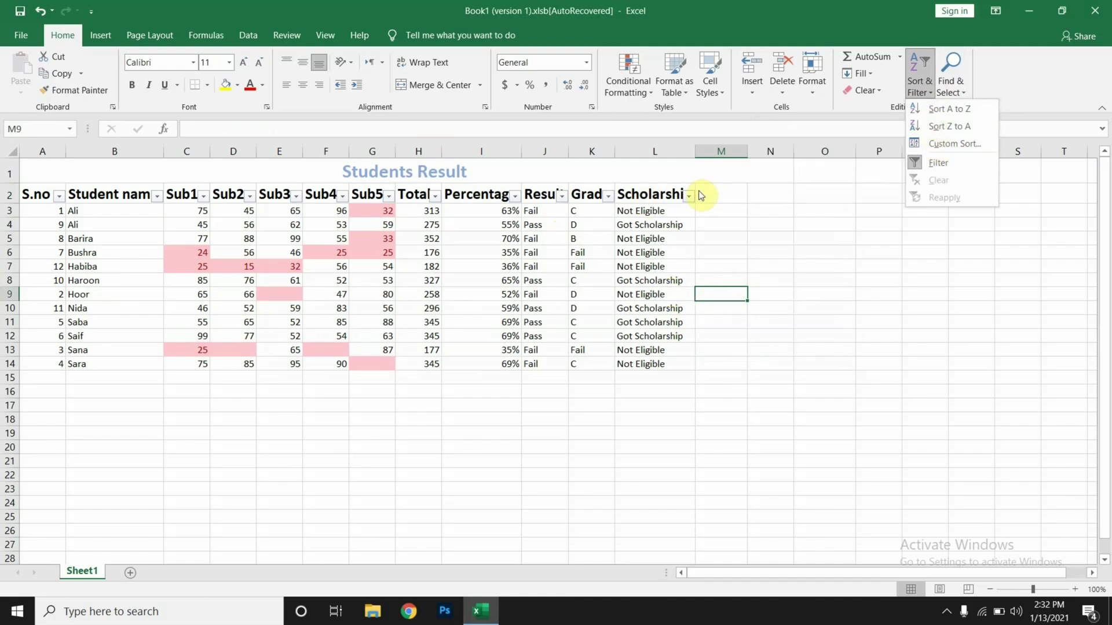
click(941, 163)
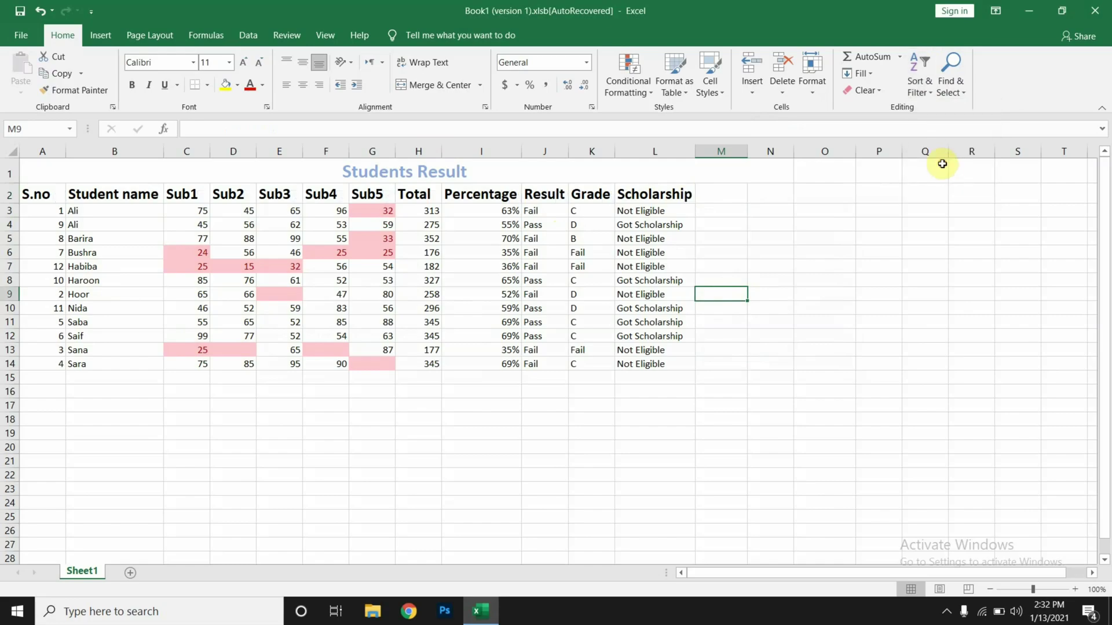
Sort the Student name column, B2:B14, from Z to A, expanding the selection to the adjacent data.
click(920, 85)
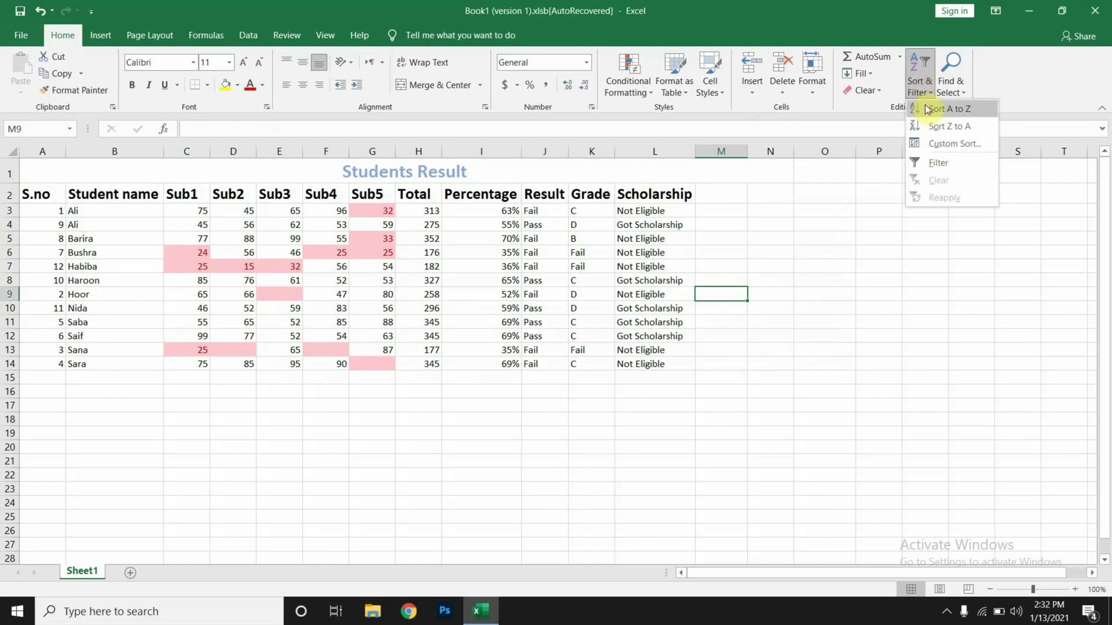
click(926, 108)
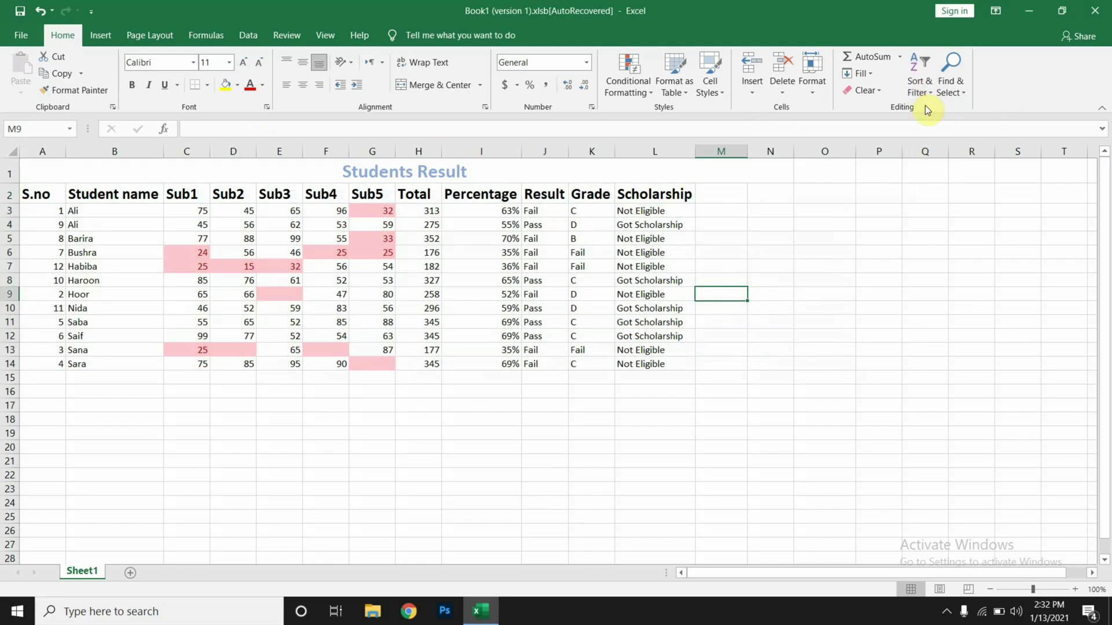
click(74, 194)
drag(74, 194, 87, 365)
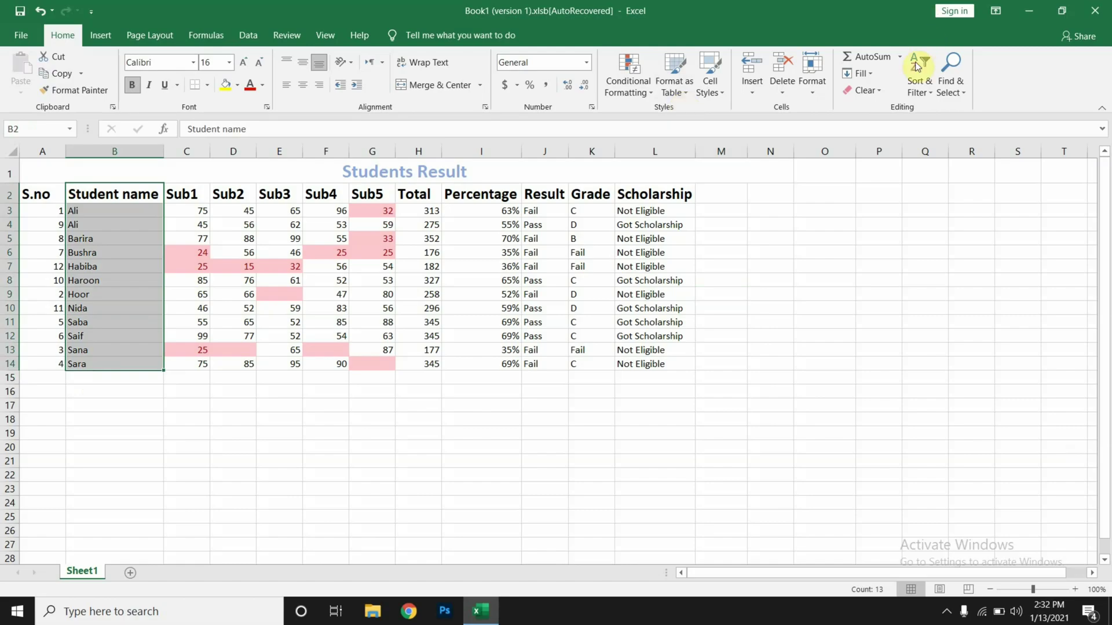
click(917, 82)
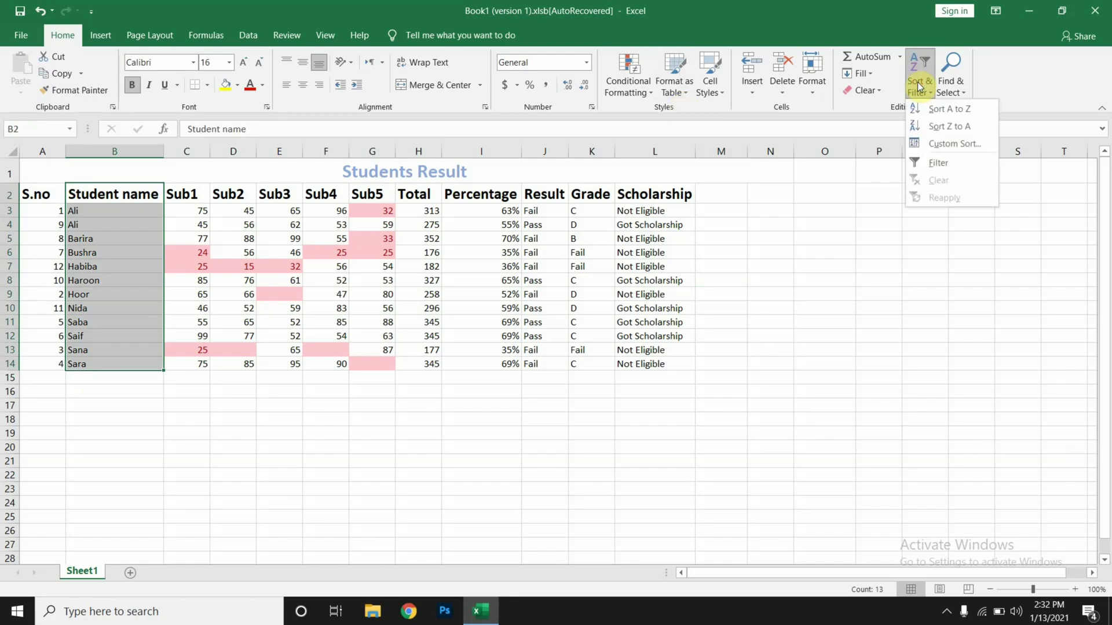
click(943, 127)
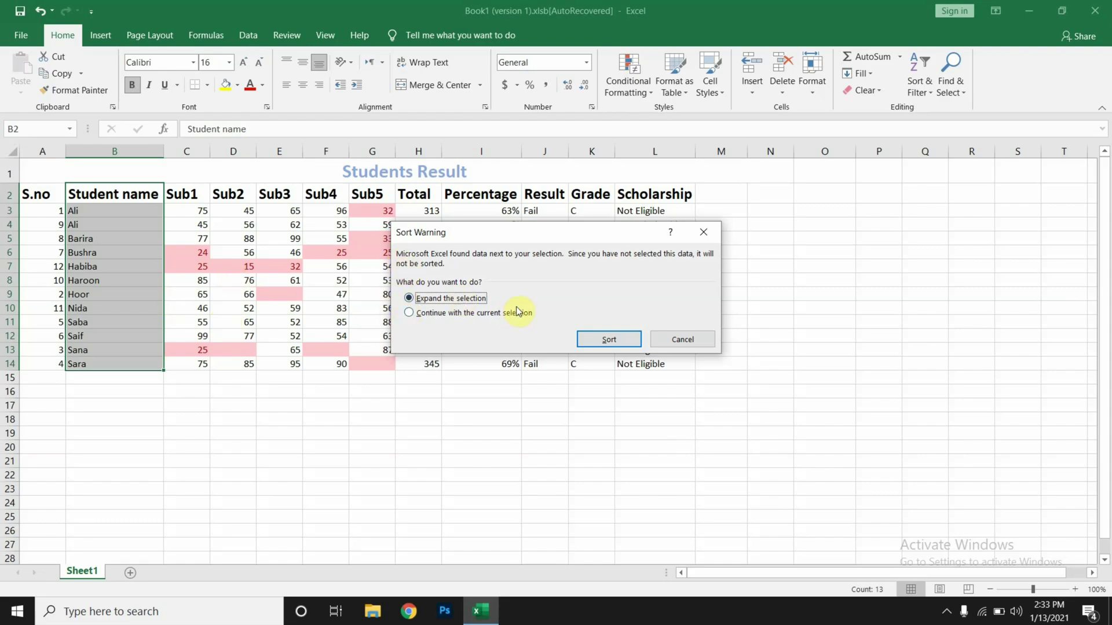
click(623, 343)
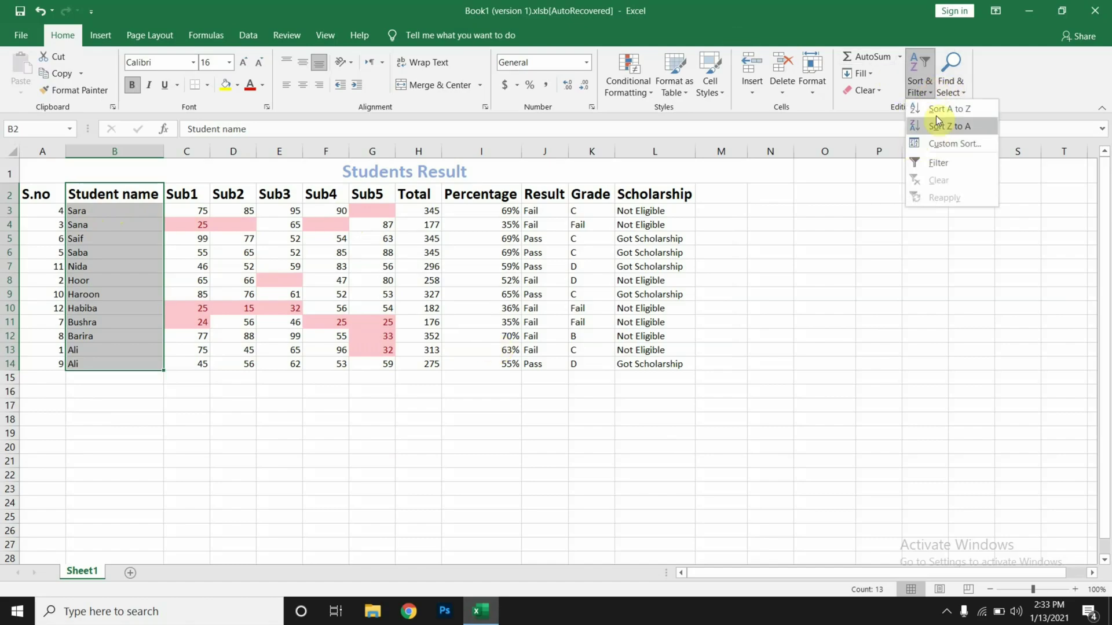
Try an A to Z sort of the selected Student name column with expanded selection, and re-sort it Z to A.
click(938, 111)
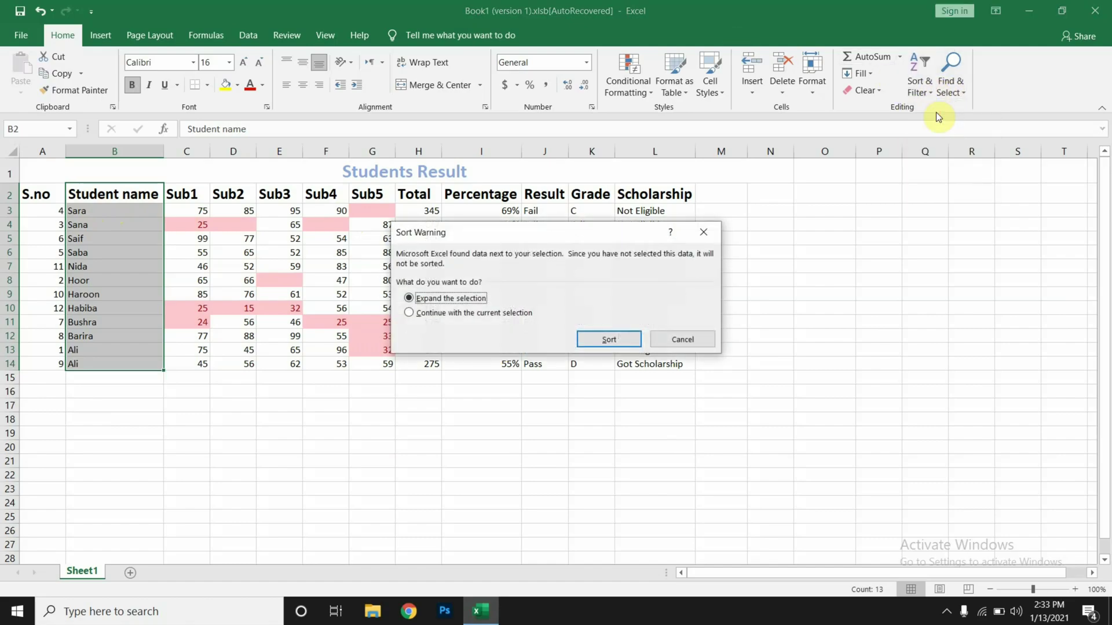
click(612, 338)
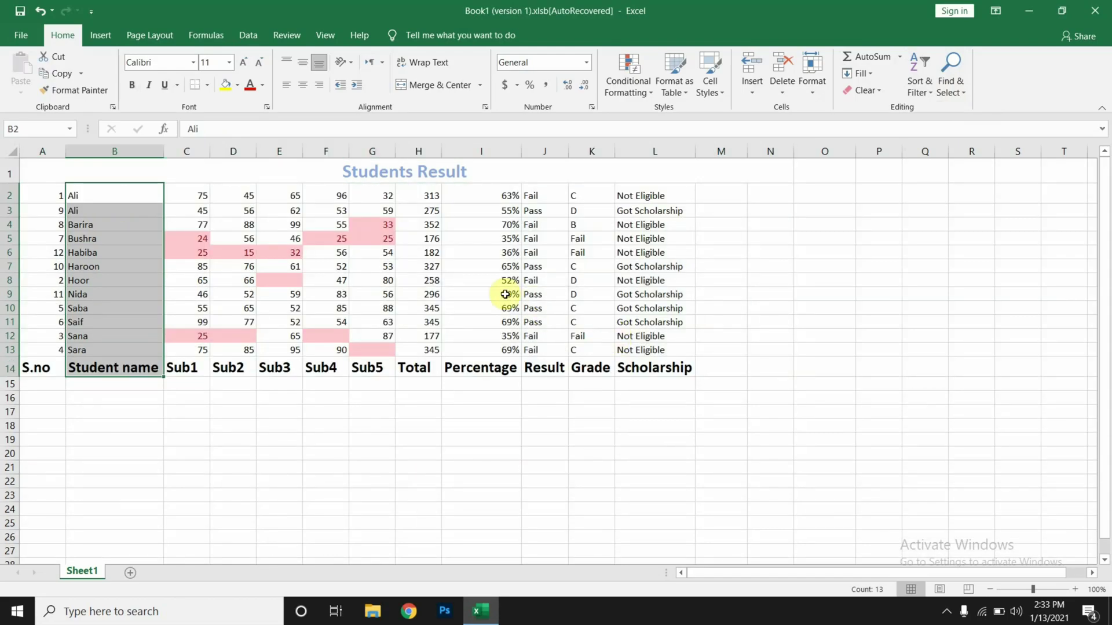
click(924, 87)
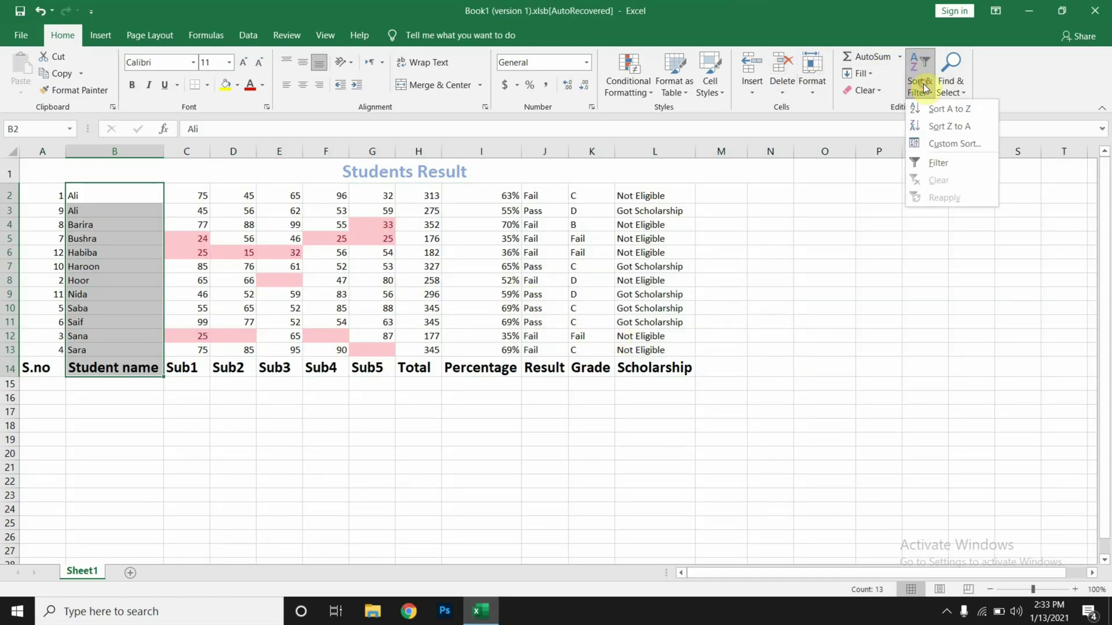
click(941, 125)
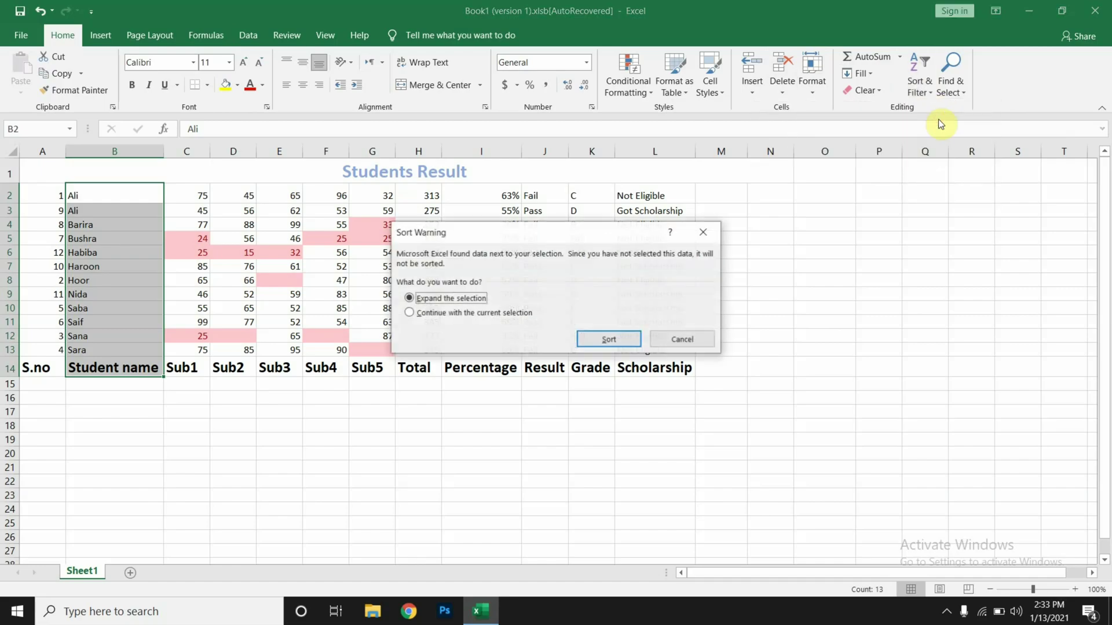
click(593, 343)
click(920, 74)
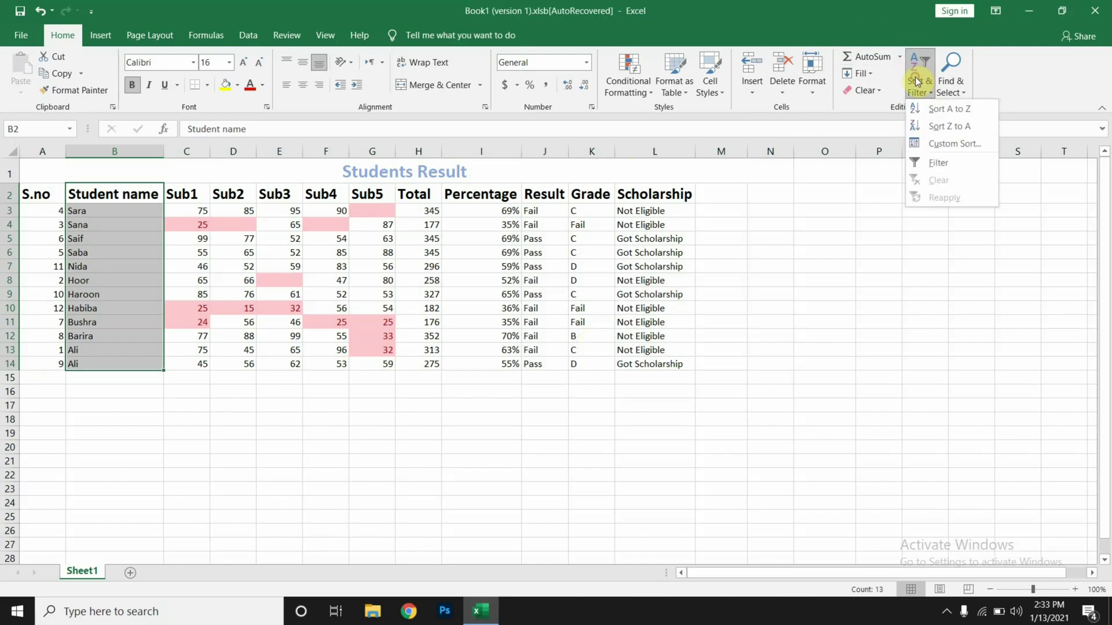
click(654, 234)
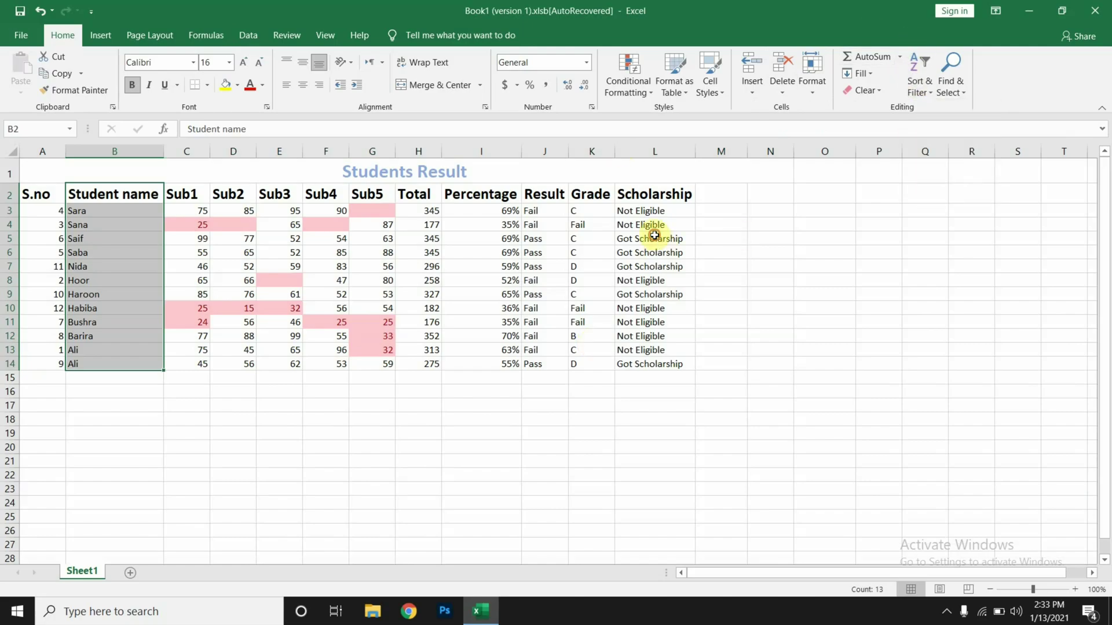
Select all student rows in A3:L14 without the headers and sort them by S.no from smallest to largest.
click(132, 215)
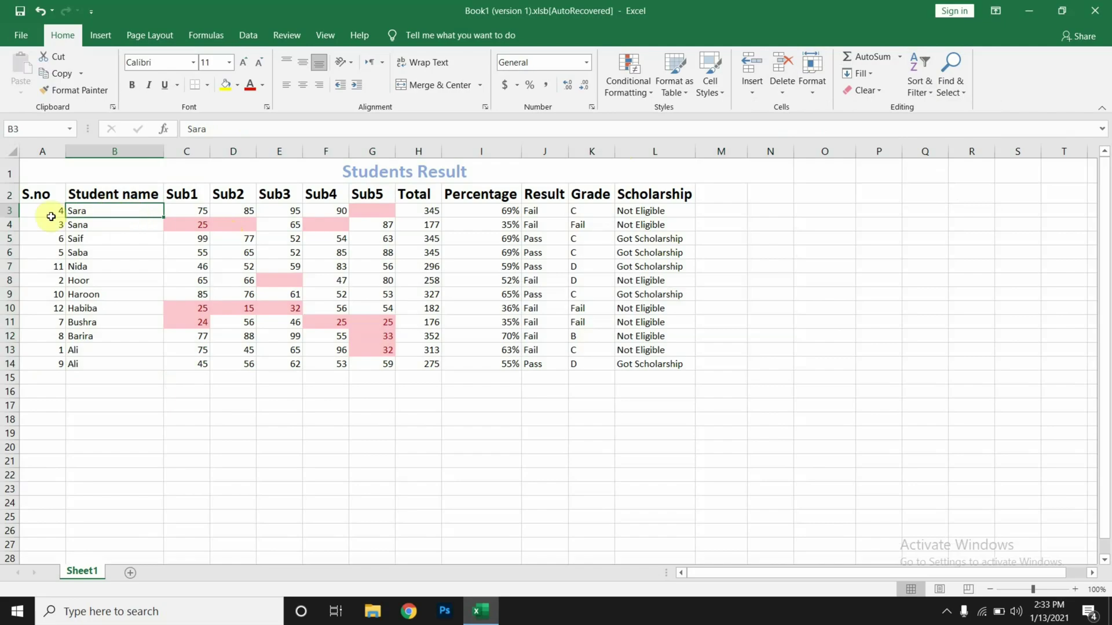
drag(36, 210, 652, 303)
key(shift+Down)
key(shift+Down)
key(shift+Down)
key(shift+Down)
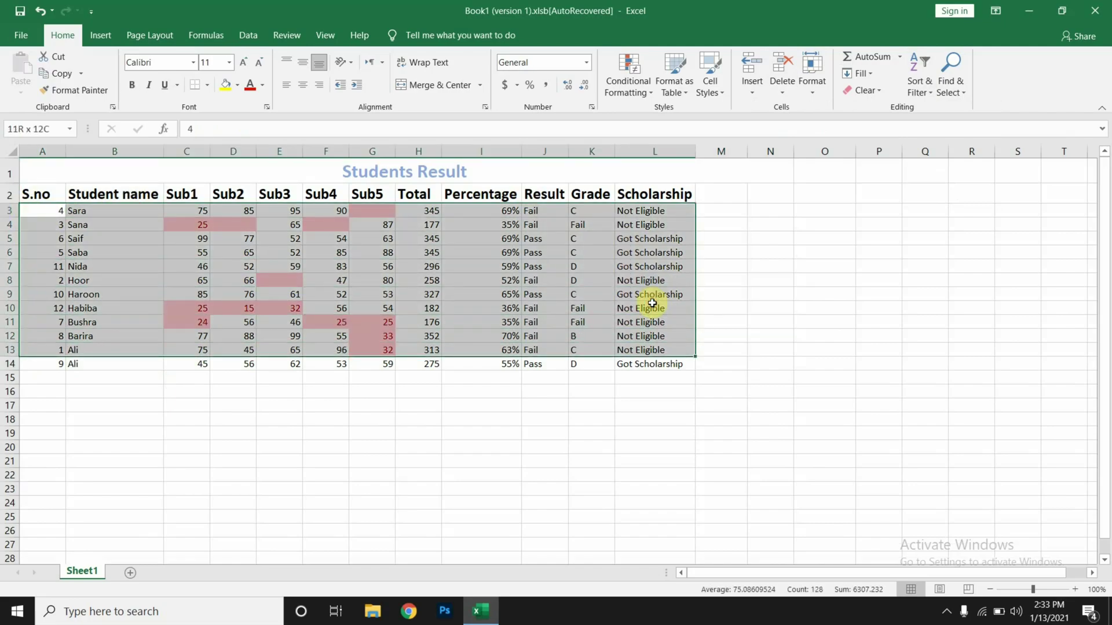
click(925, 88)
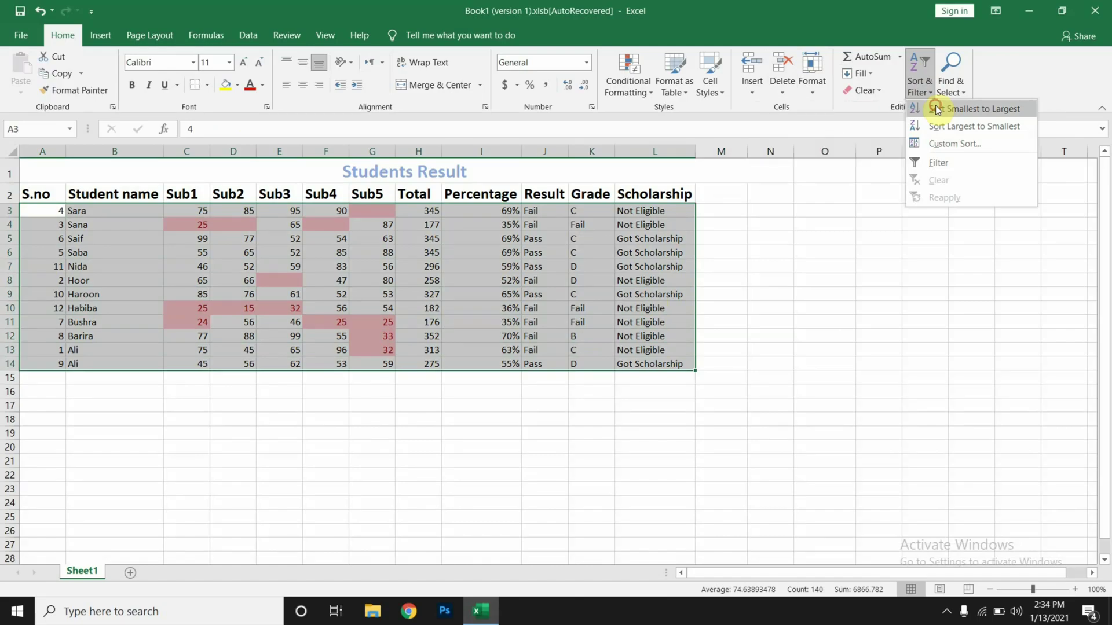
click(937, 109)
Sort the names in B3:B14 from Z to A, leaving out the header and expanding the selection to the adjacent data.
drag(109, 212, 109, 362)
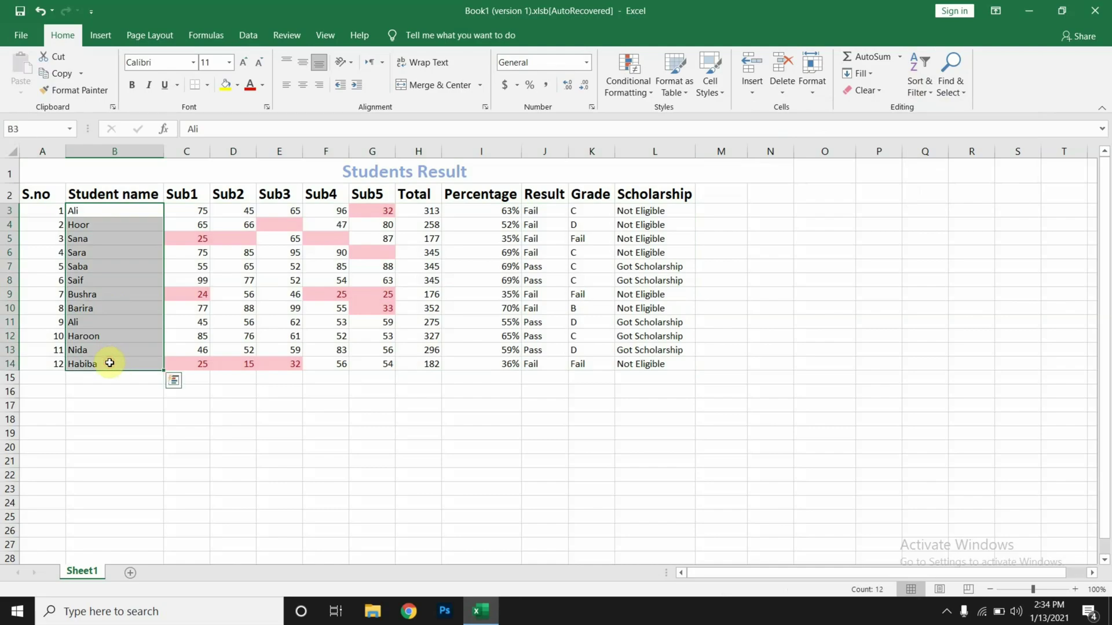
click(924, 92)
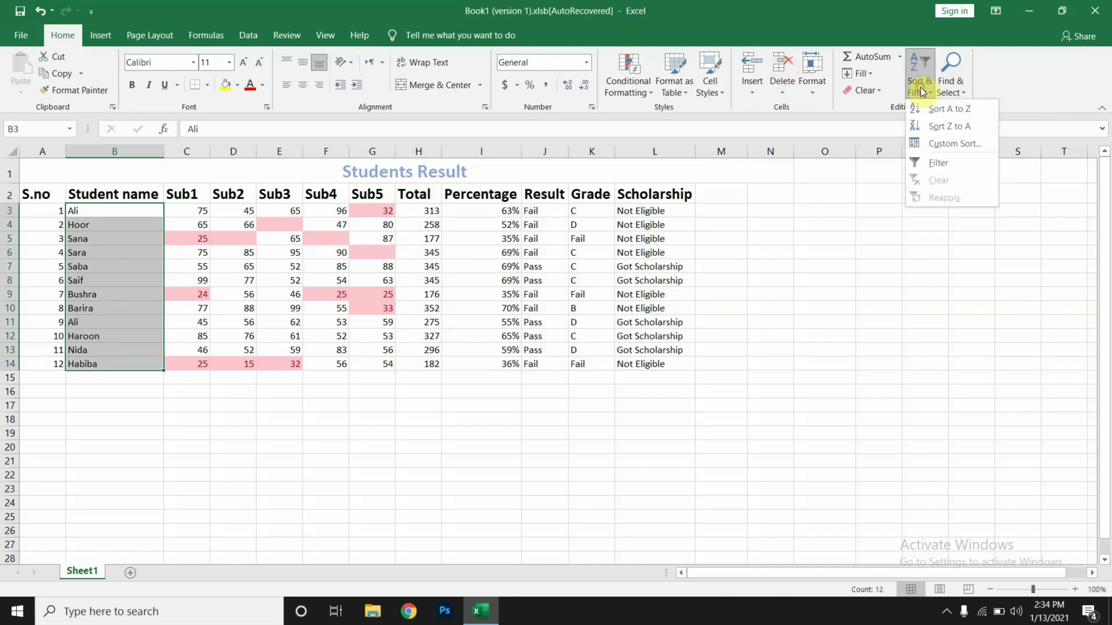
click(943, 126)
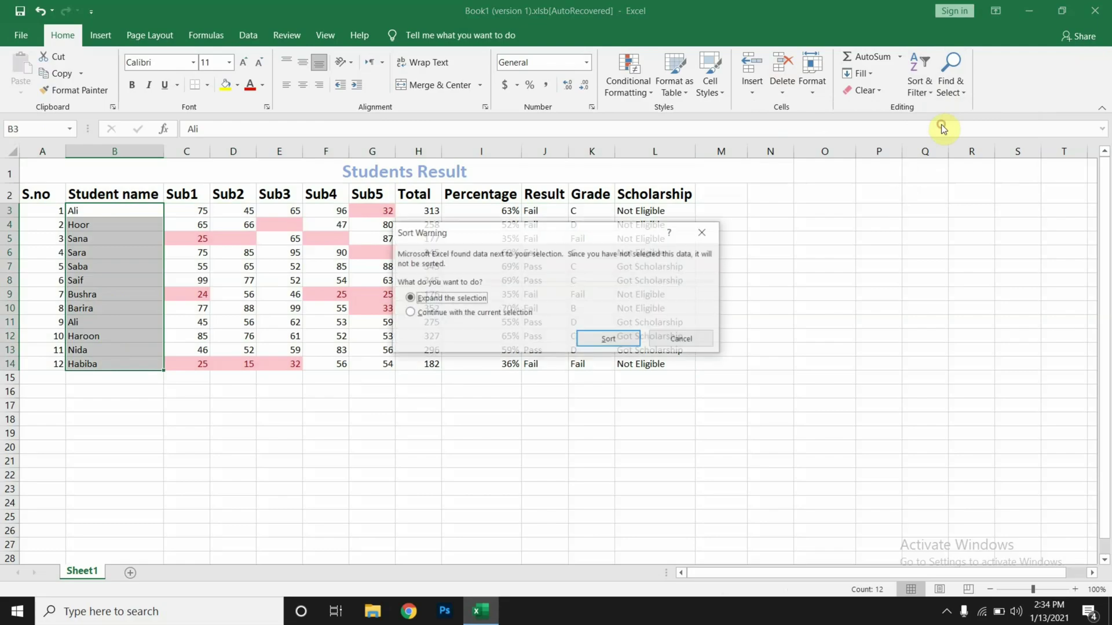
click(631, 339)
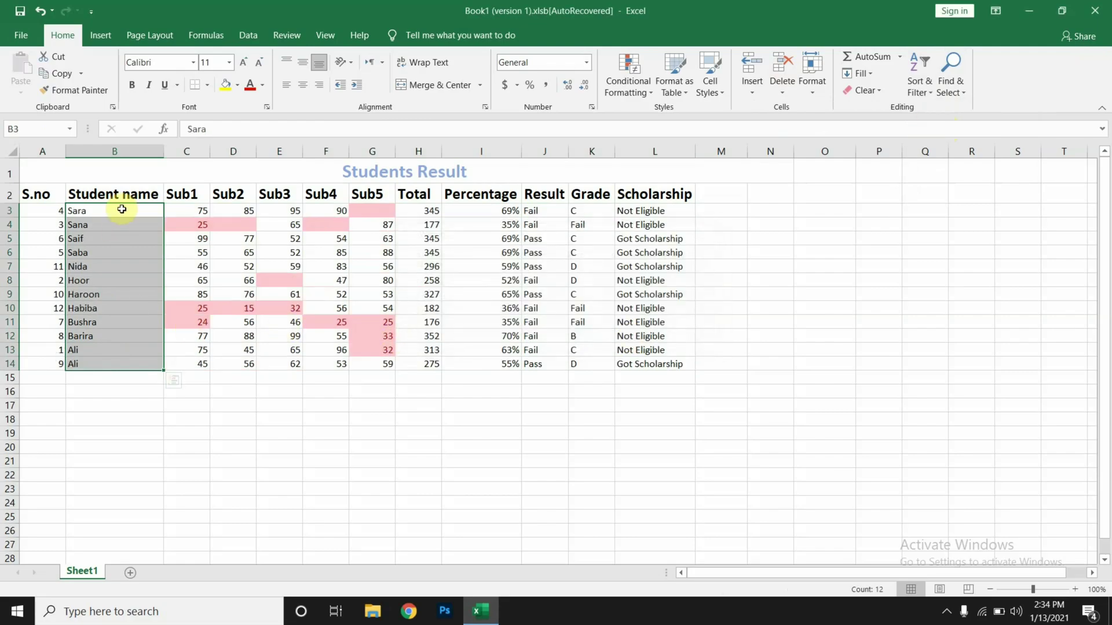
drag(58, 211, 61, 339)
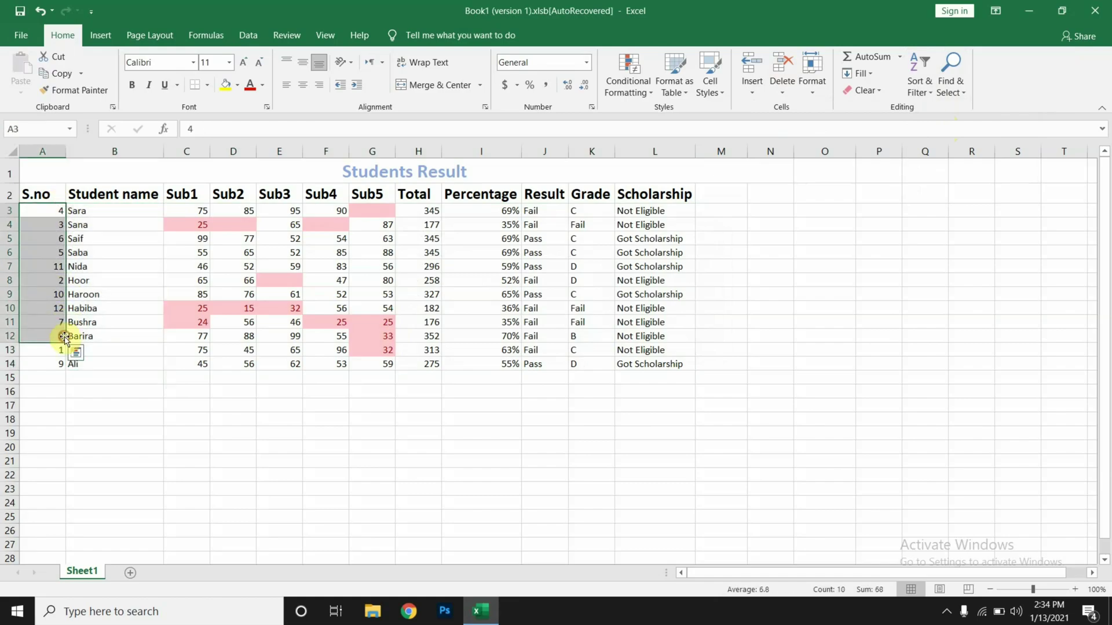
click(61, 353)
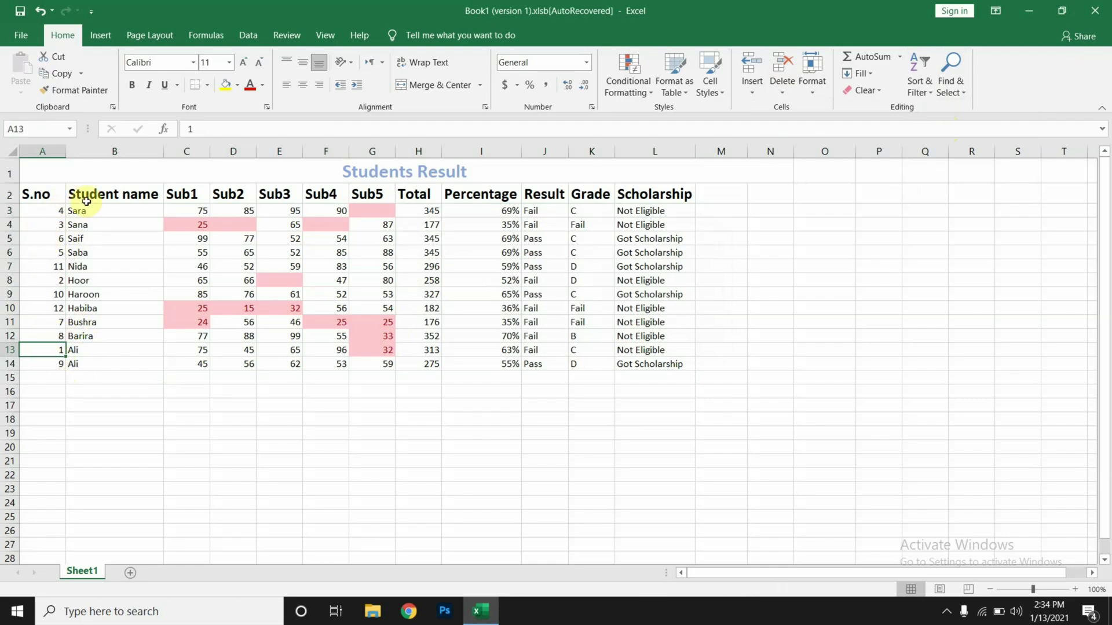
drag(74, 211, 79, 362)
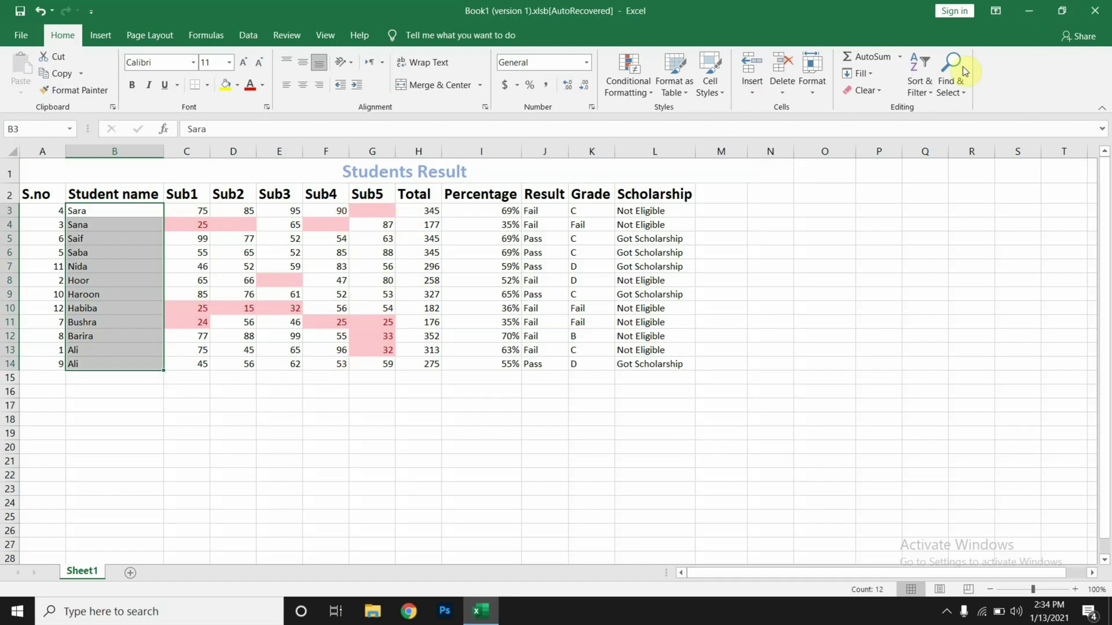
click(938, 84)
click(924, 86)
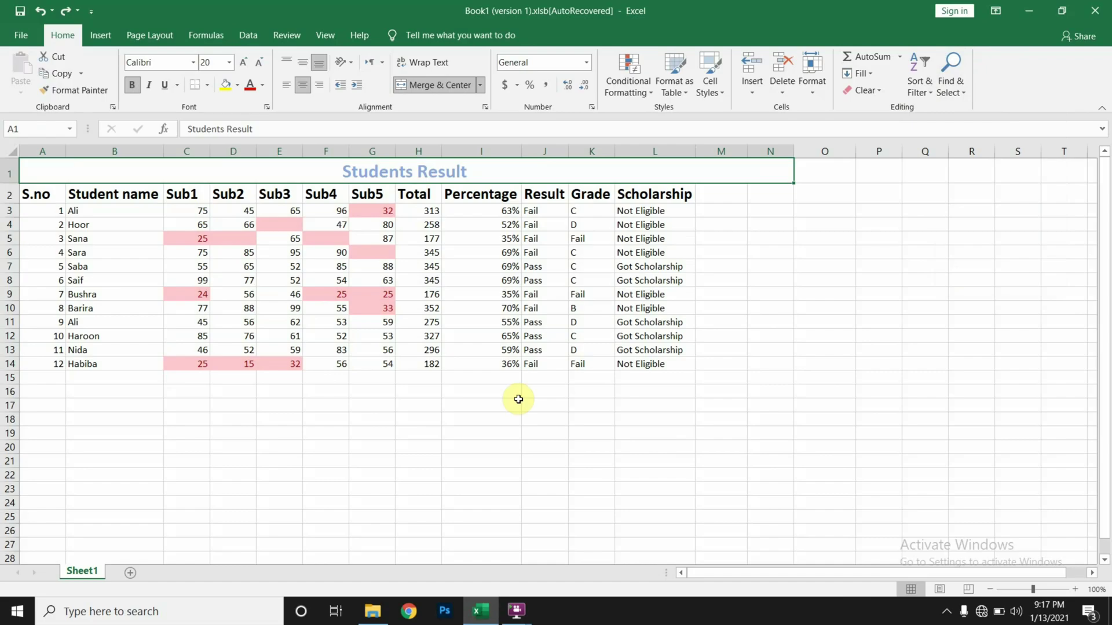
Start a custom sort of the Students Result table and choose Student name as the column to sort by.
click(491, 212)
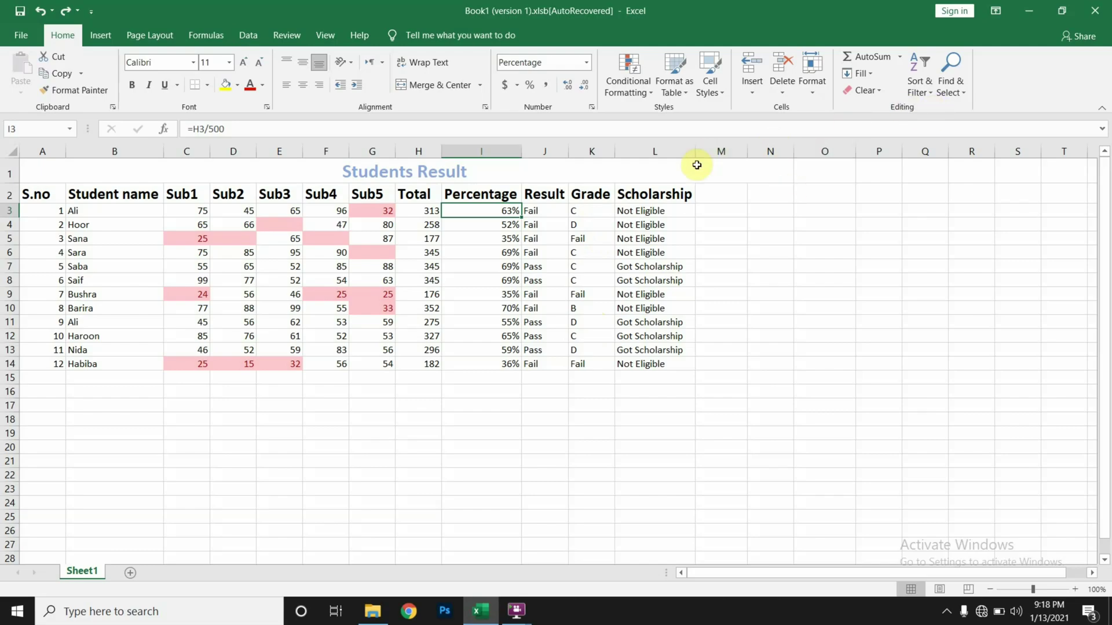
click(919, 81)
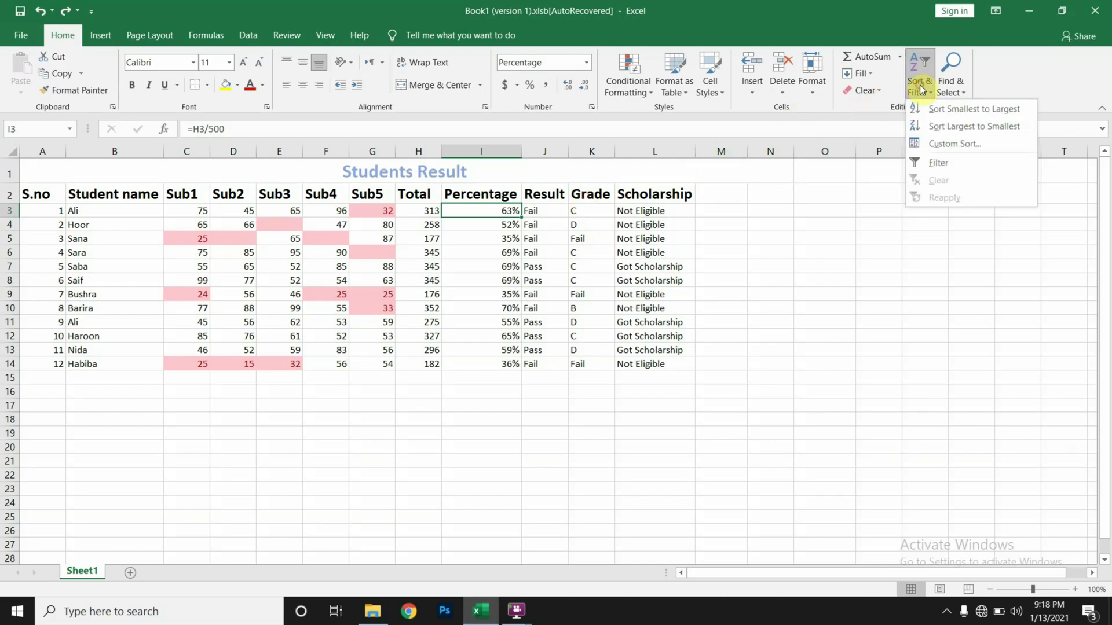
click(939, 140)
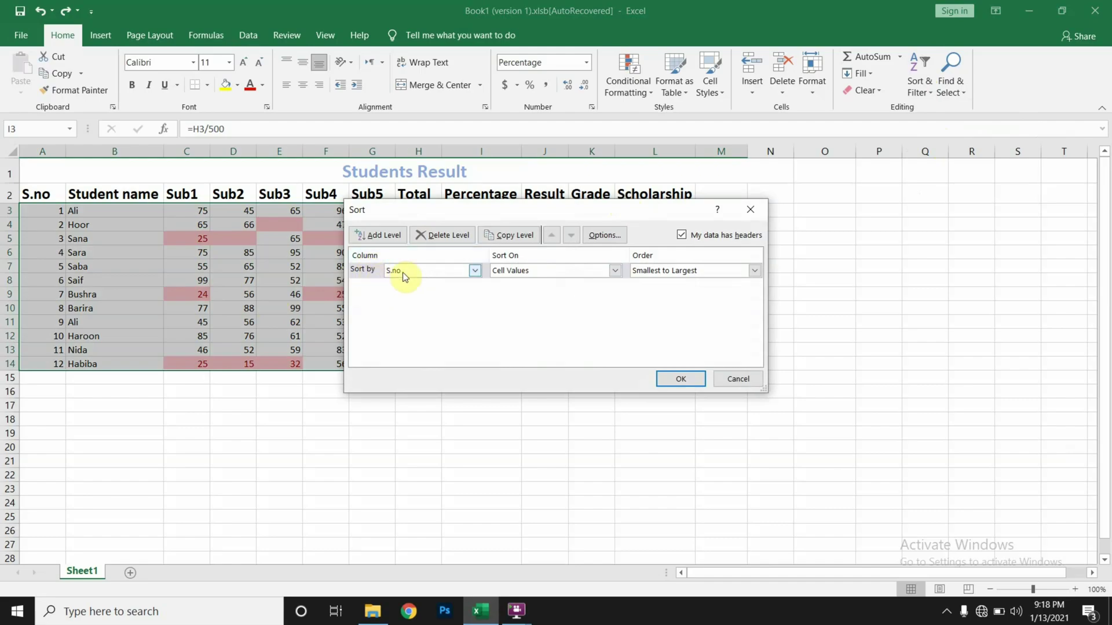
click(474, 271)
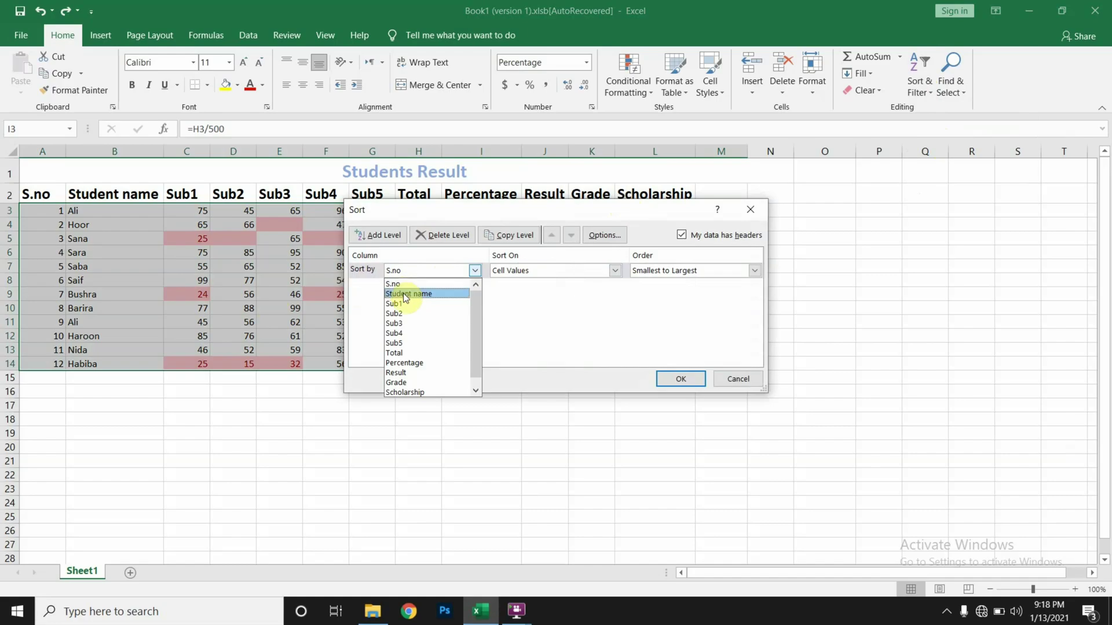
click(407, 294)
Review the columns available for sorting and the order choices for Student name, including the custom lists.
click(478, 272)
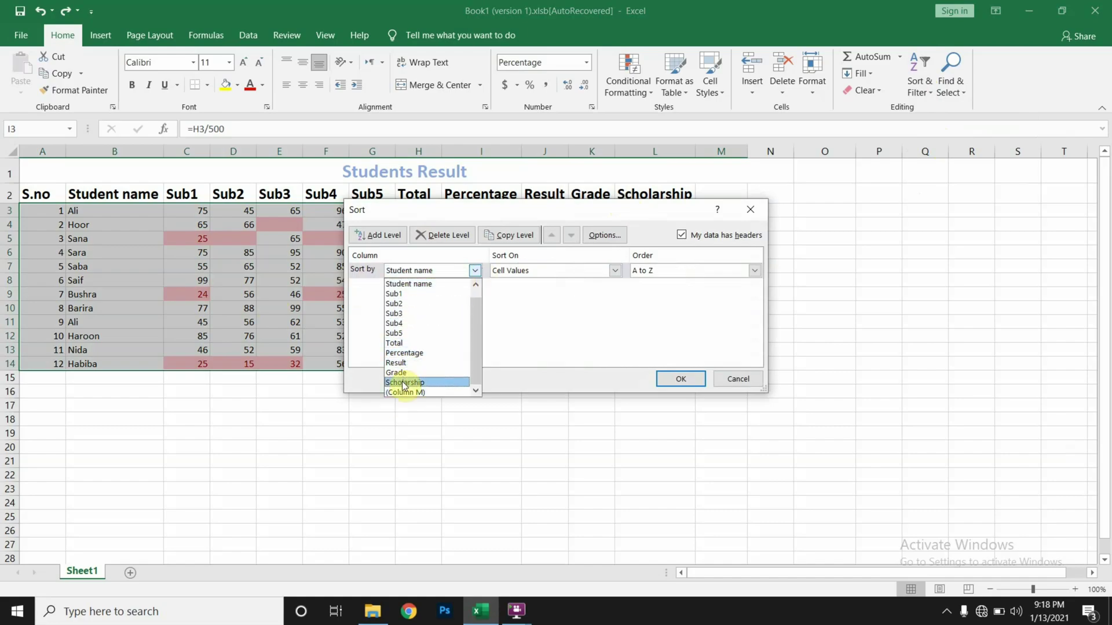
drag(475, 342, 477, 329)
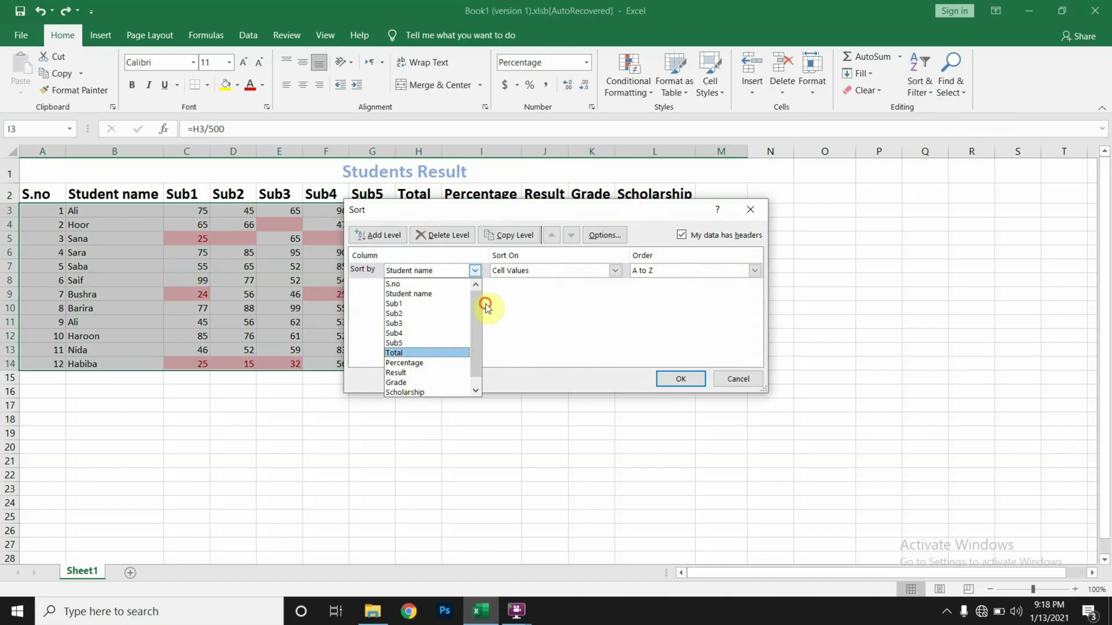
click(485, 304)
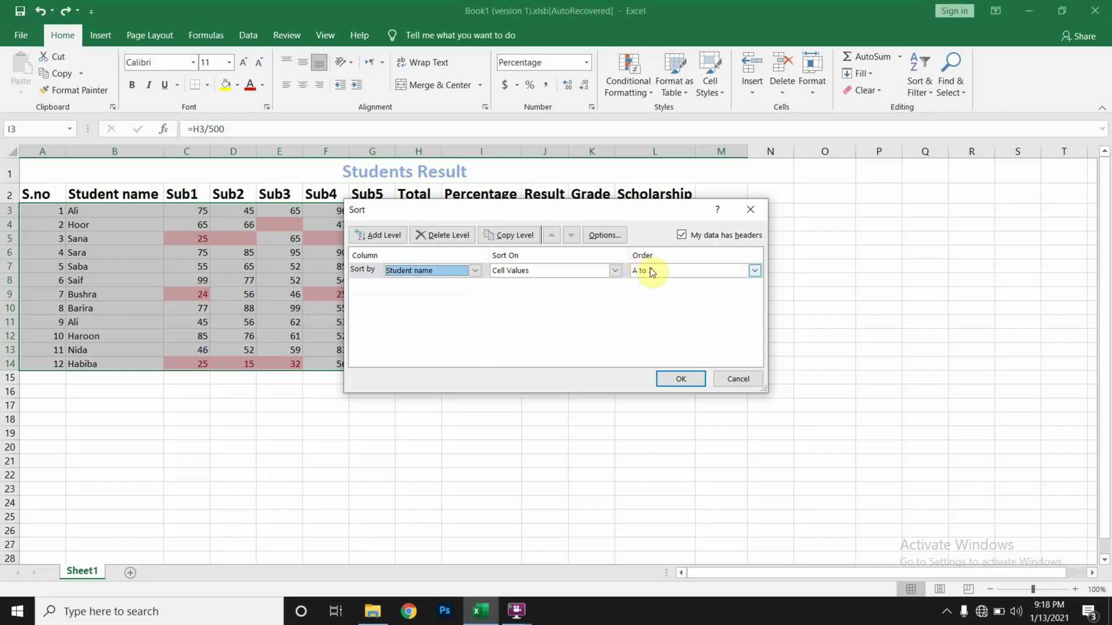
click(754, 271)
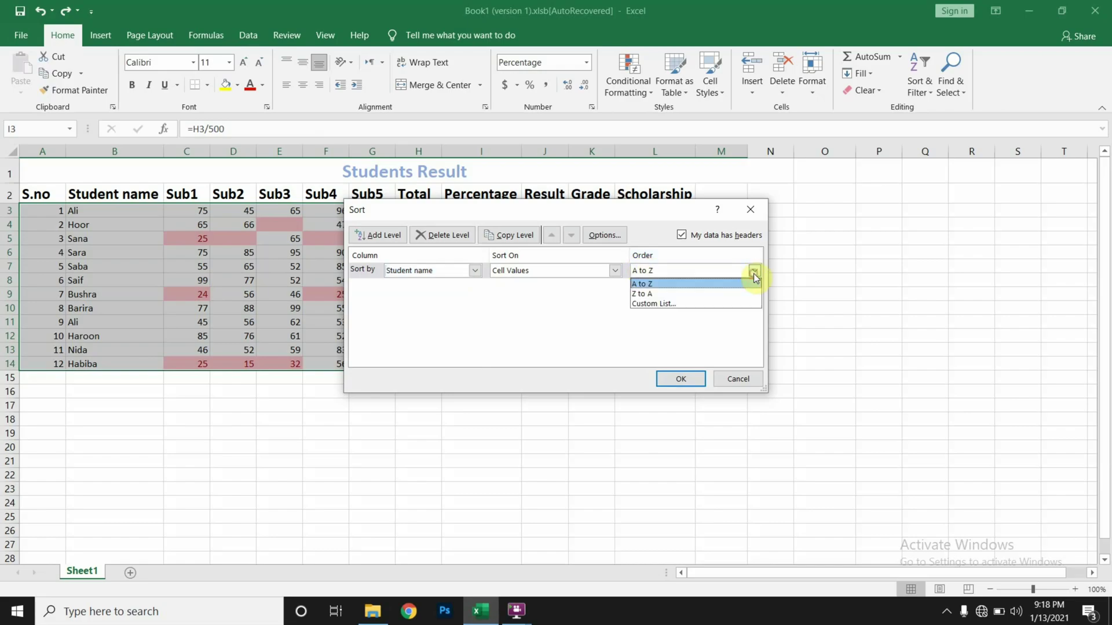
click(649, 305)
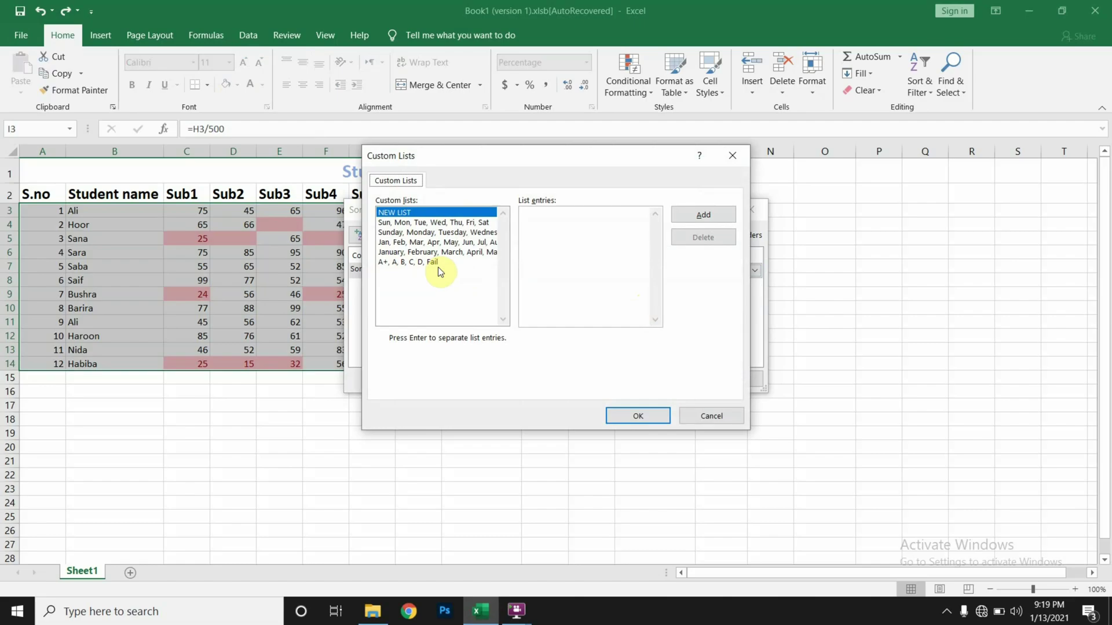
click(732, 156)
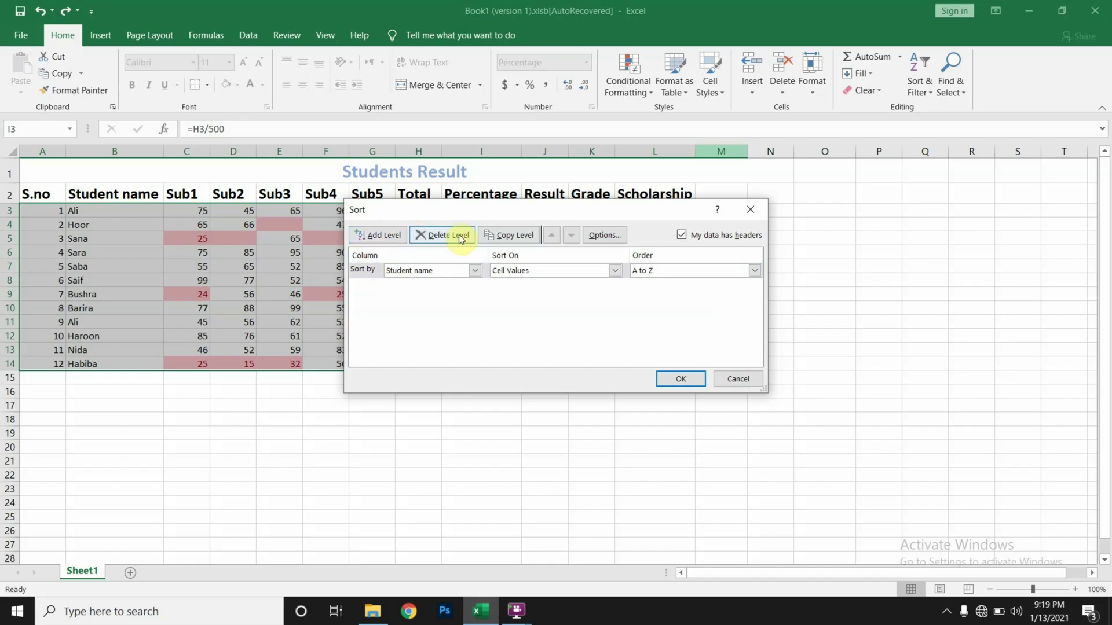
Set the first sort level to Grade, ordered by the custom list A+, A, B, C, D, Fail.
click(476, 271)
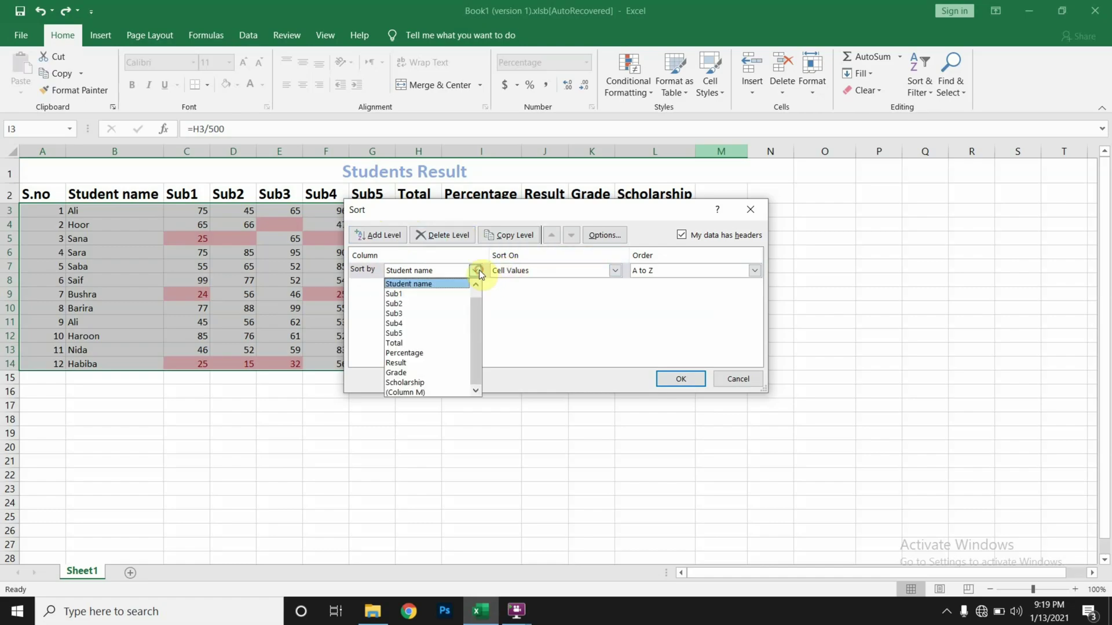
click(422, 373)
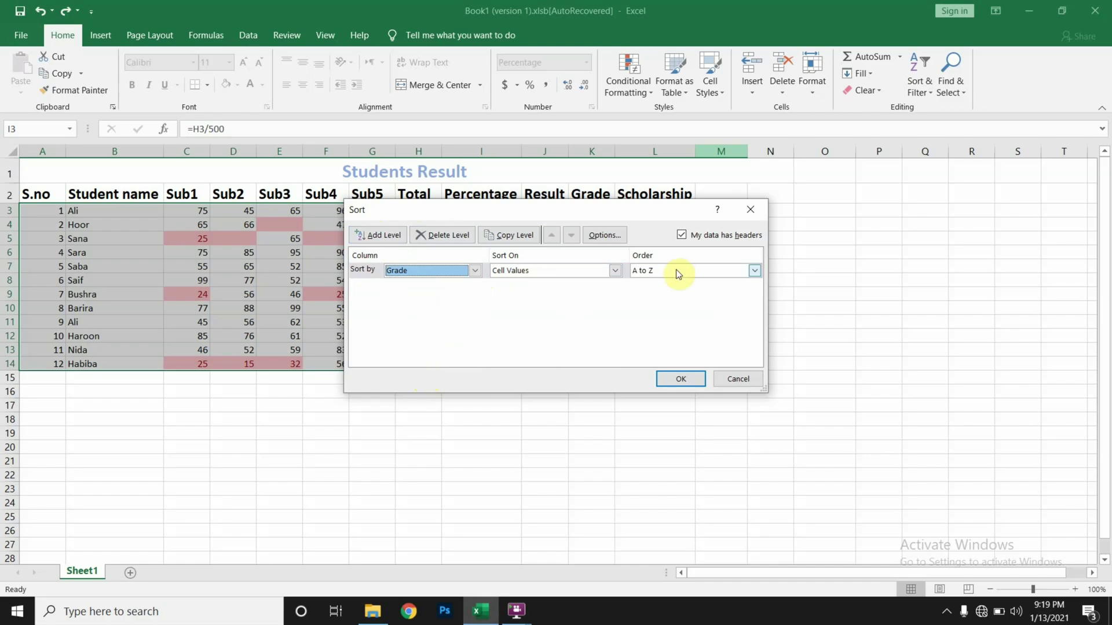
click(753, 272)
click(704, 302)
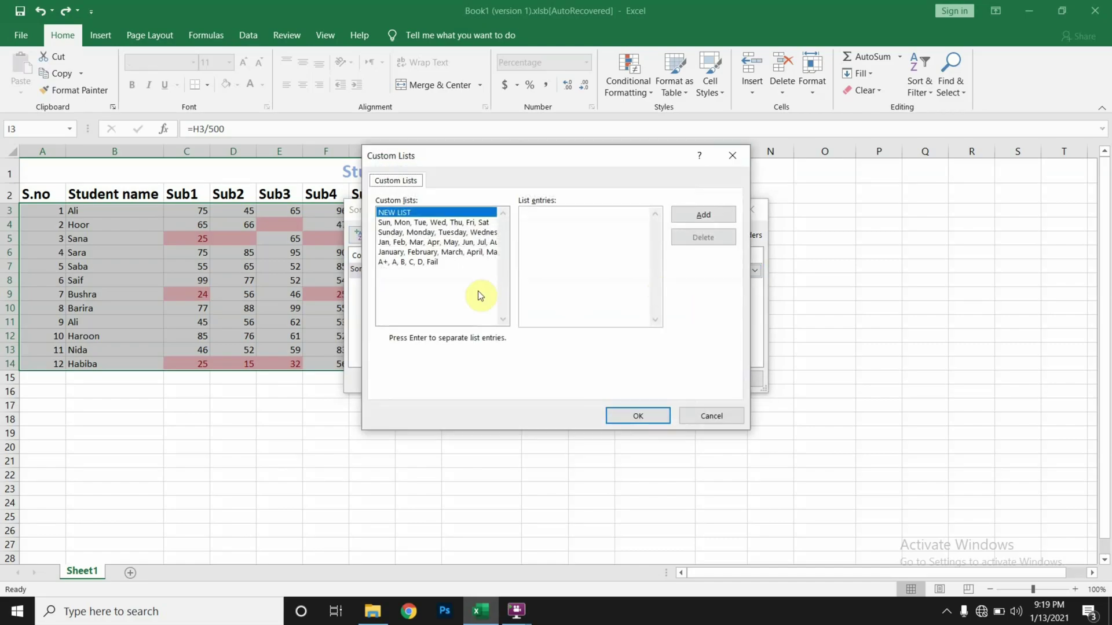
click(435, 266)
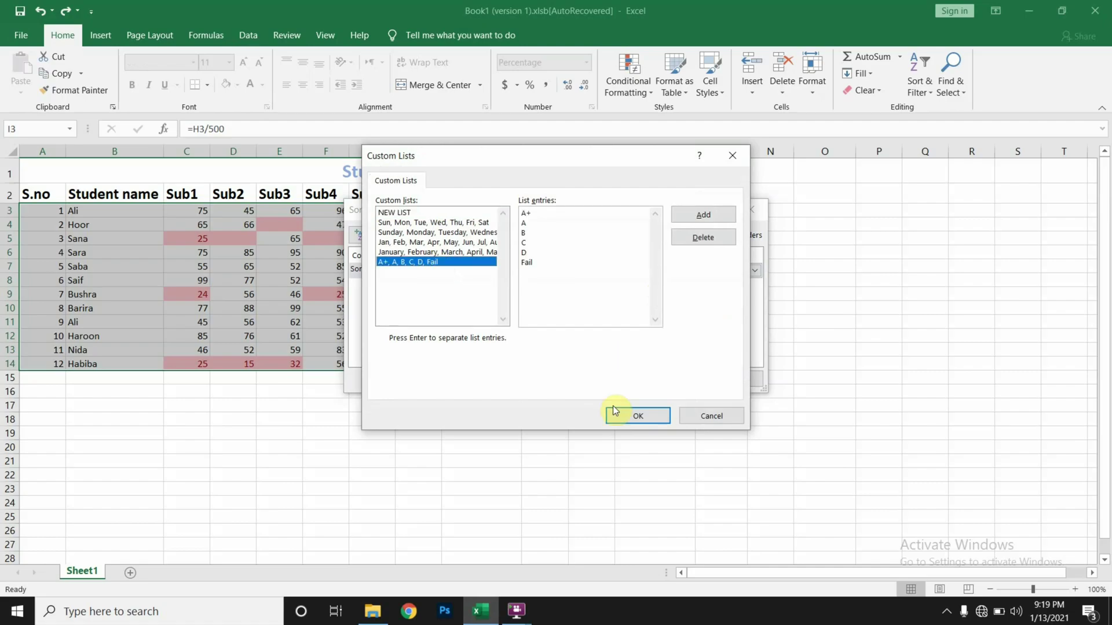
click(638, 416)
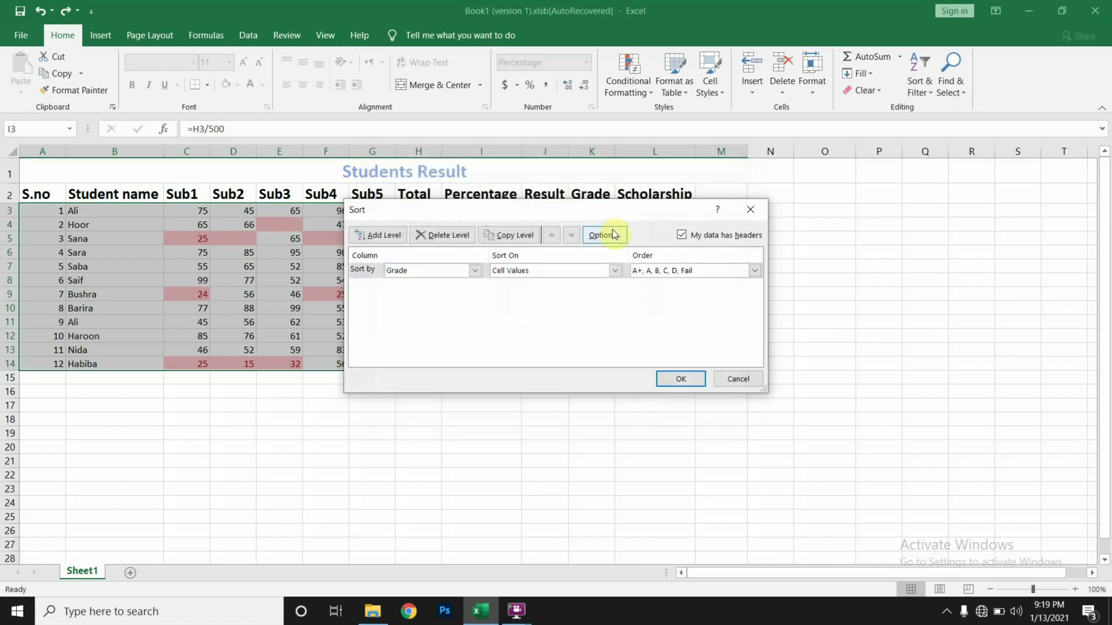
Add a second sort level by Student name from A to Z and apply the custom sort.
click(387, 235)
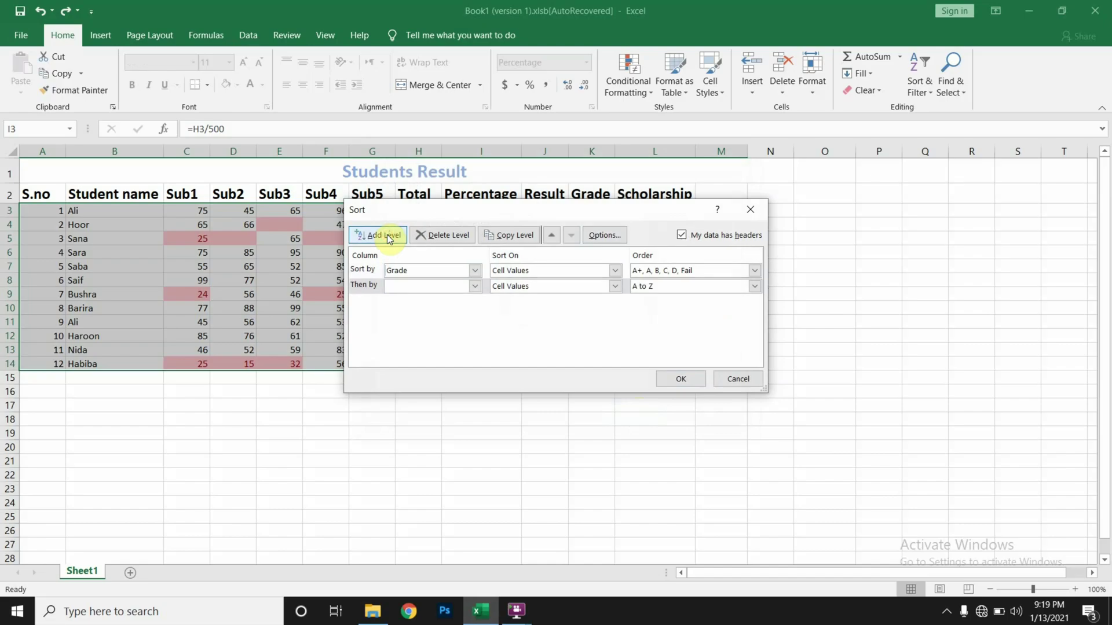
click(472, 288)
click(413, 311)
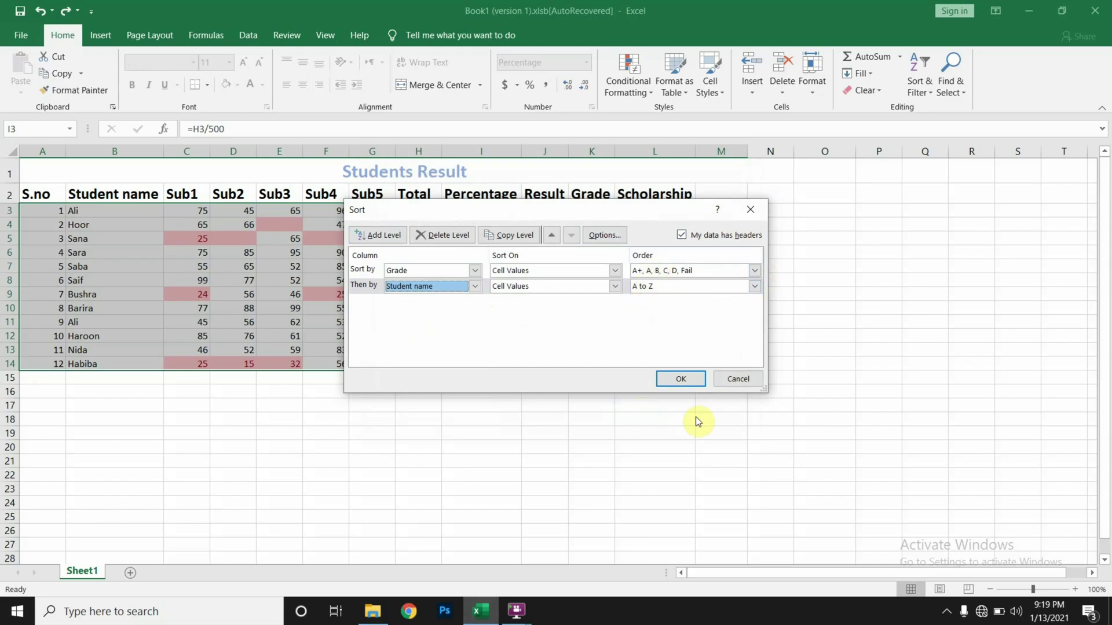
click(693, 380)
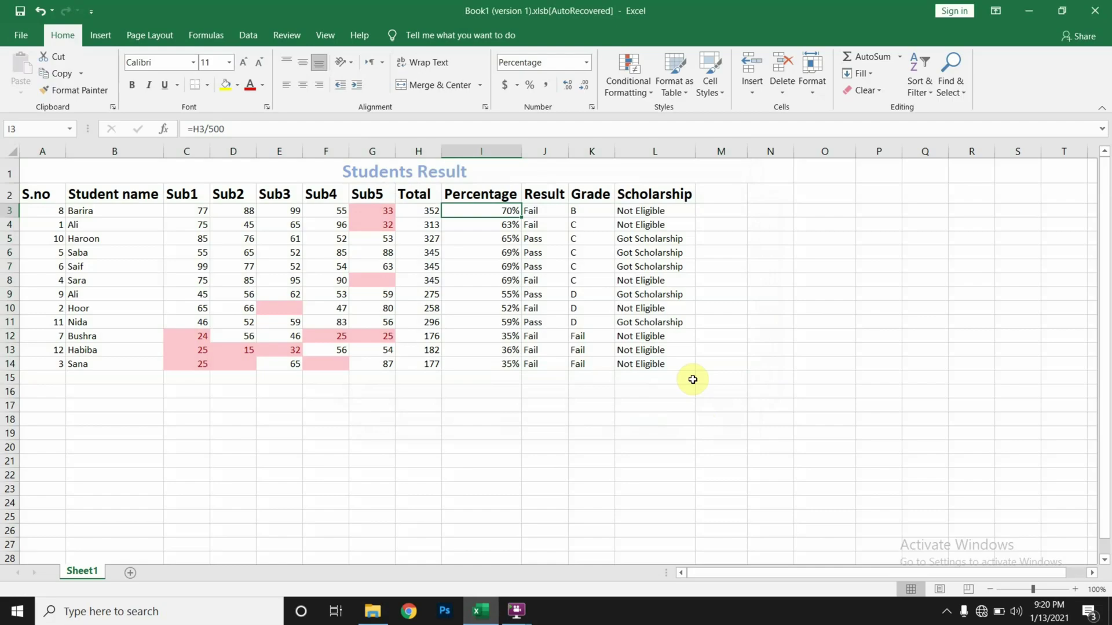
drag(427, 348, 295, 238)
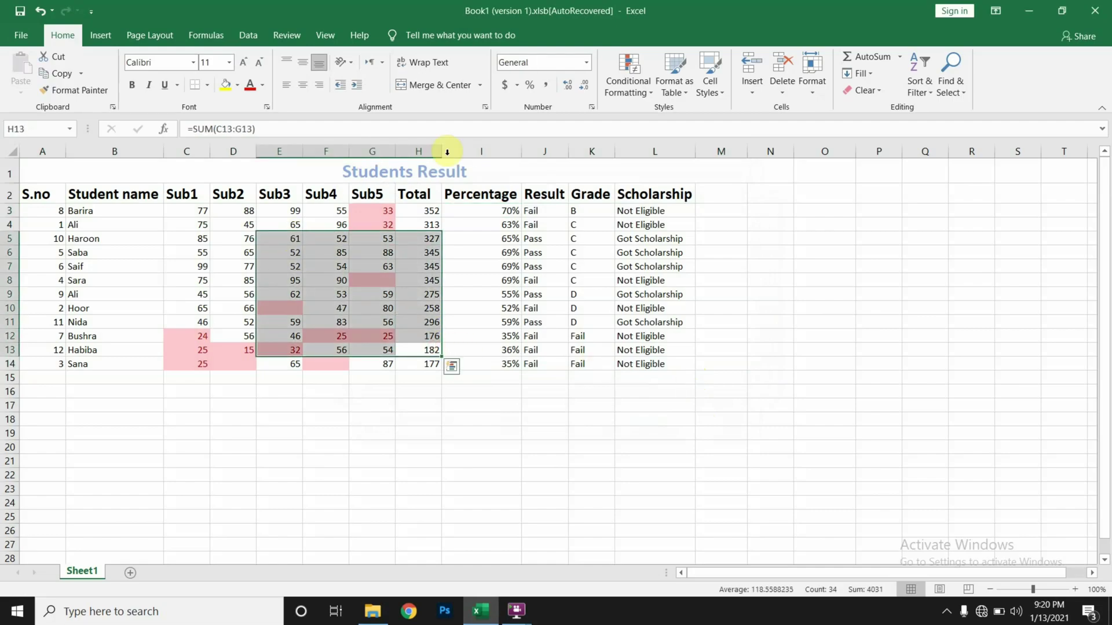
click(455, 210)
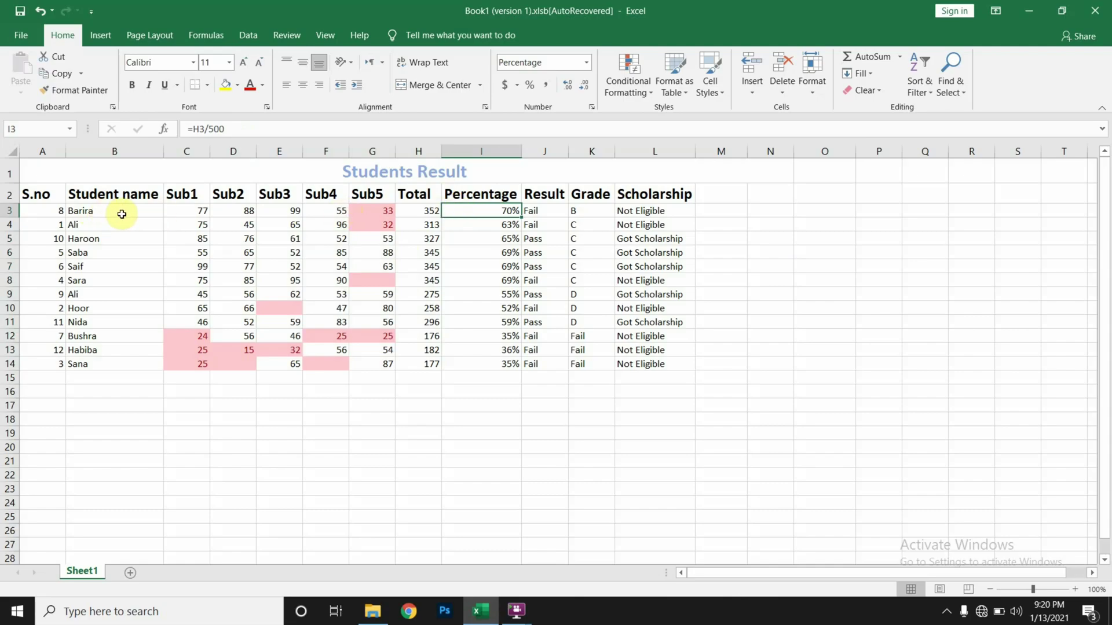
click(483, 226)
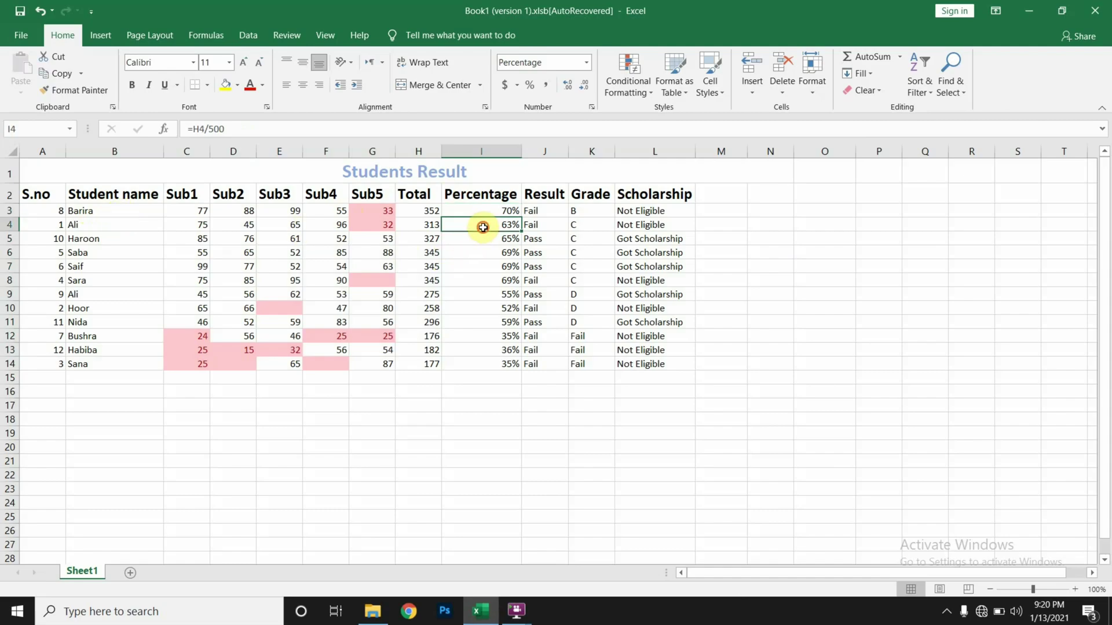
mouse_move(483, 227)
mouse_down()
mouse_move(485, 277)
mouse_move(495, 215)
mouse_up()
click(495, 215)
Examine the grade groups in the Grade column and the alphabetical order of the student names within each group.
click(605, 209)
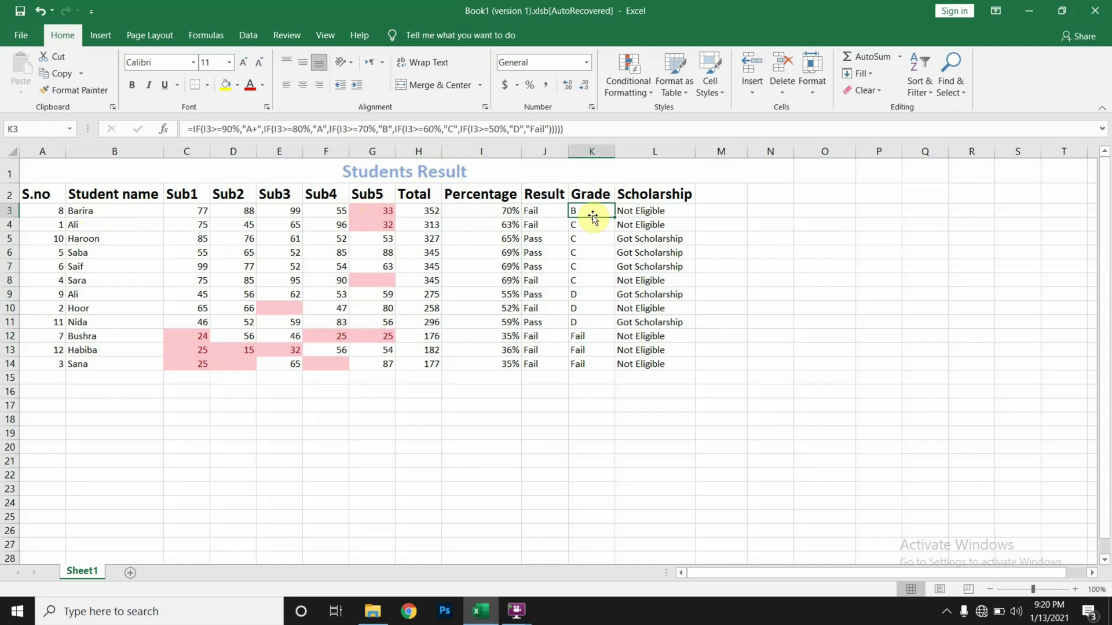
drag(591, 225, 589, 282)
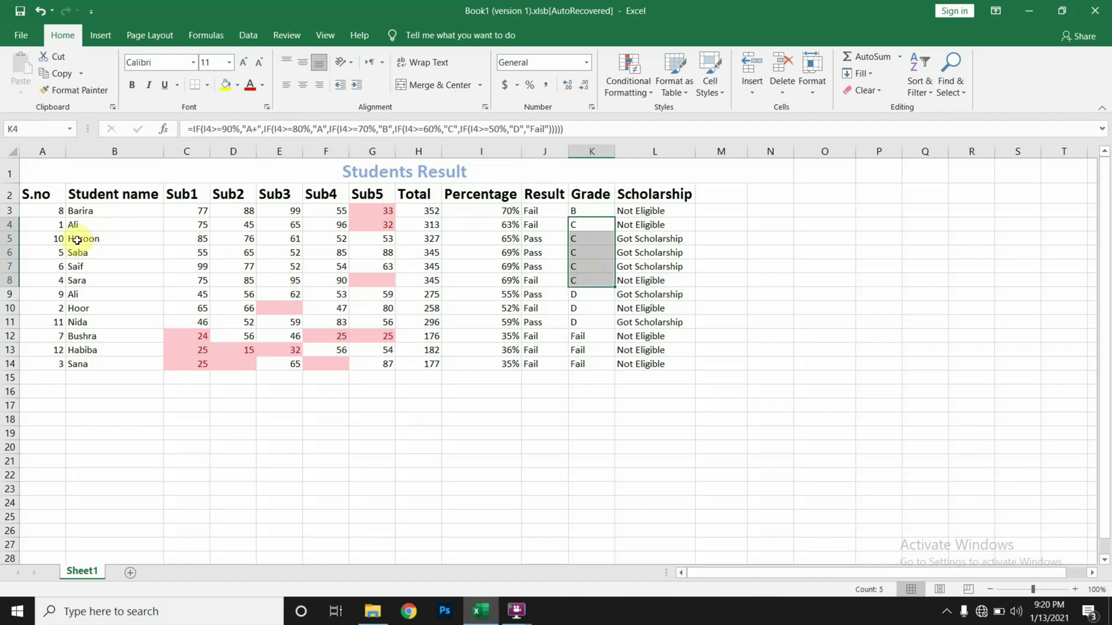
drag(76, 225, 77, 282)
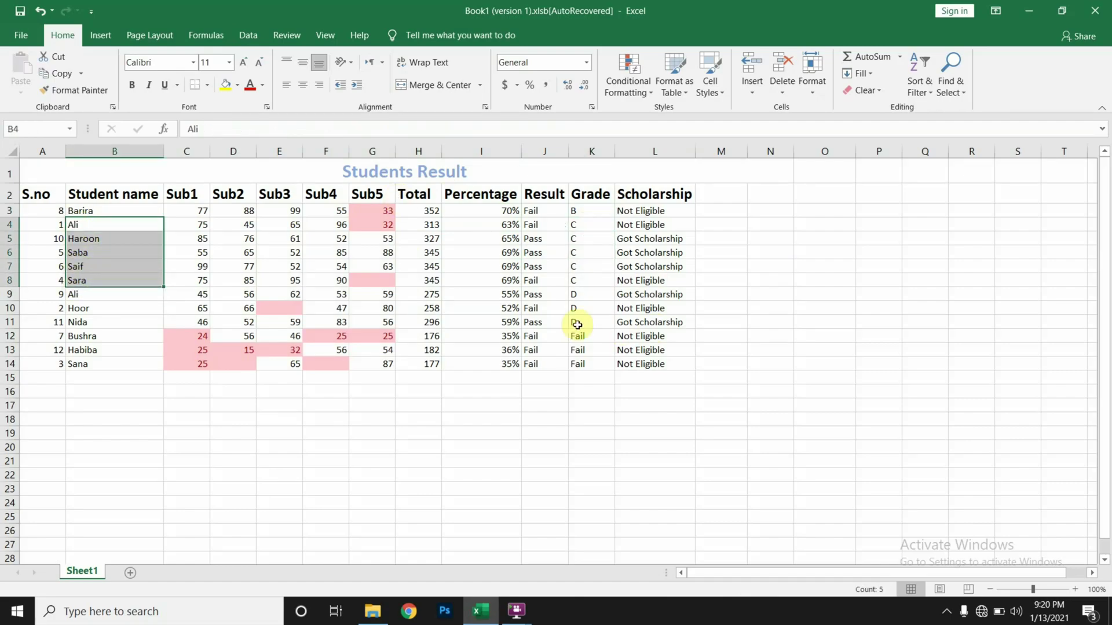
drag(573, 295, 577, 322)
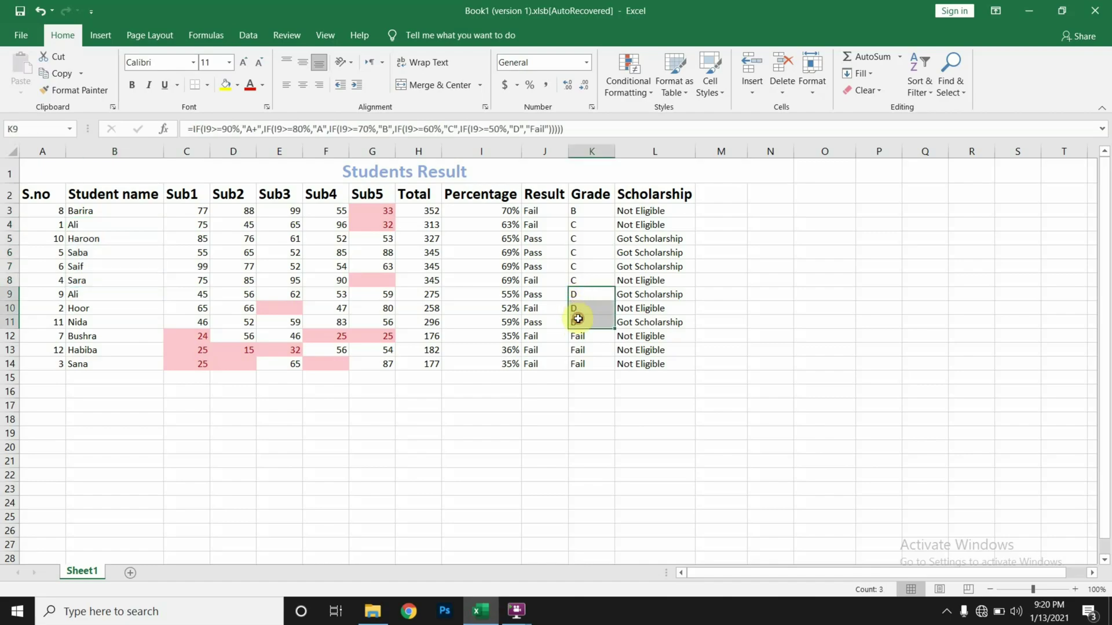
drag(130, 298, 124, 320)
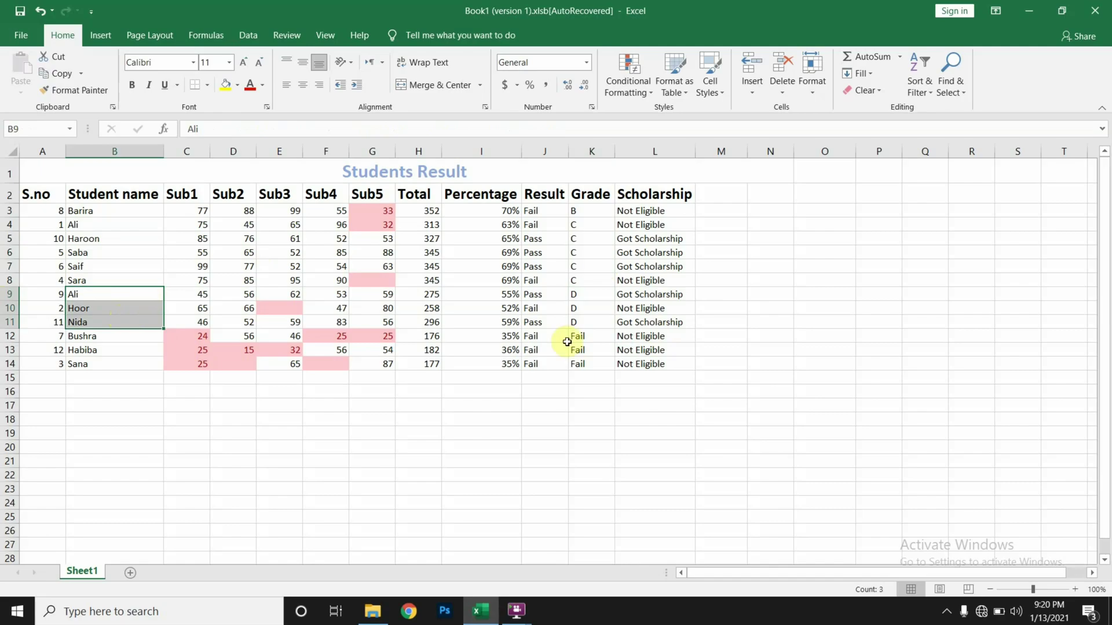
drag(577, 338, 578, 359)
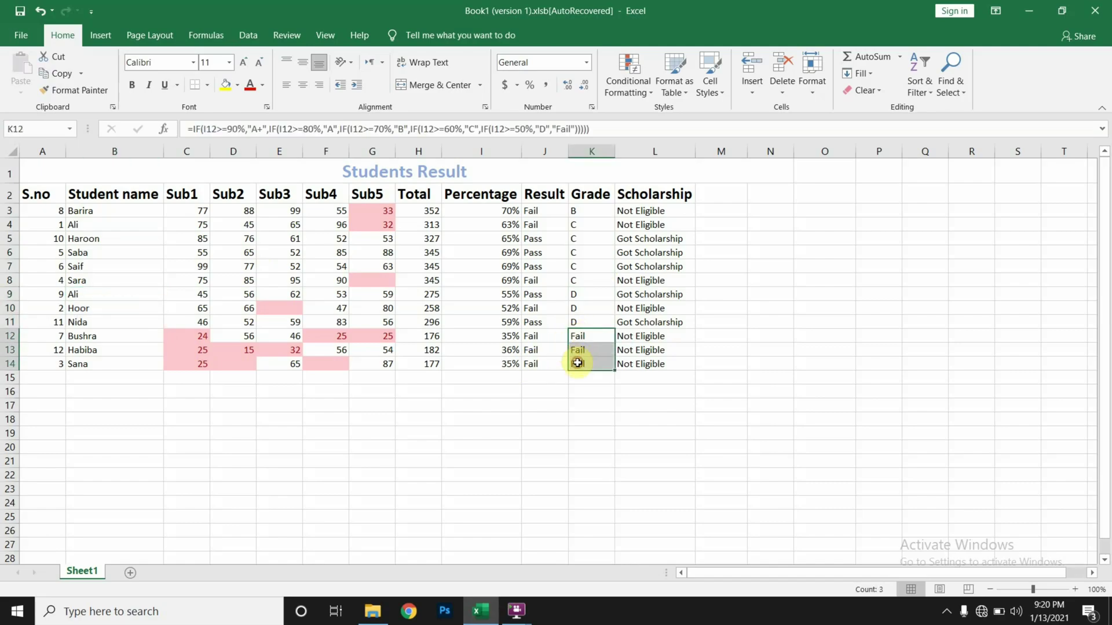
click(141, 337)
drag(135, 360, 136, 364)
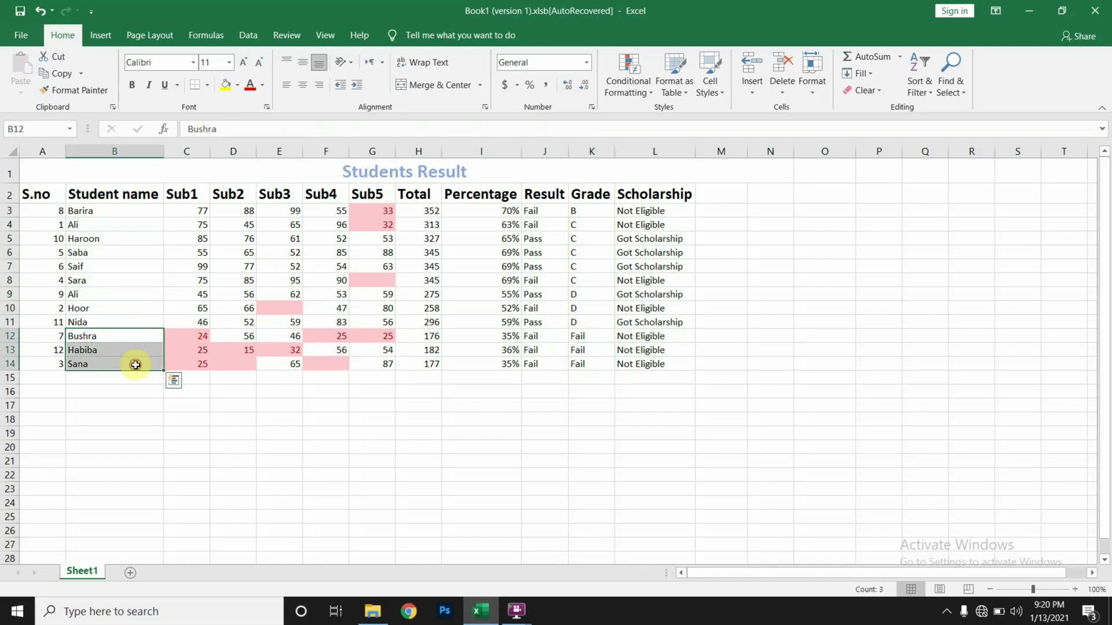
drag(573, 212, 579, 352)
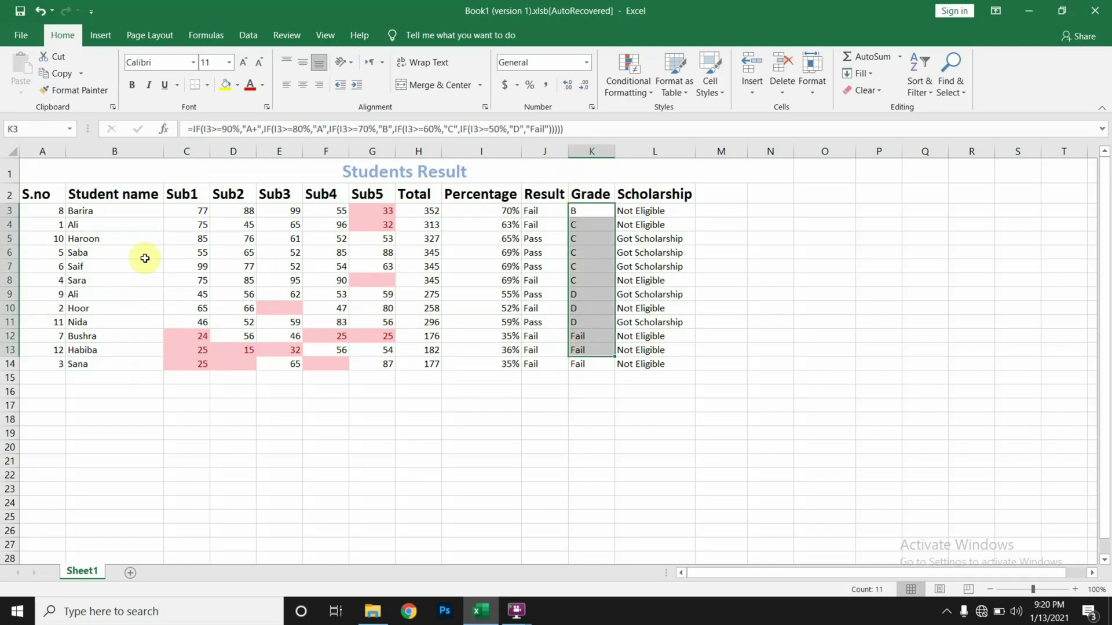
double_click(157, 212)
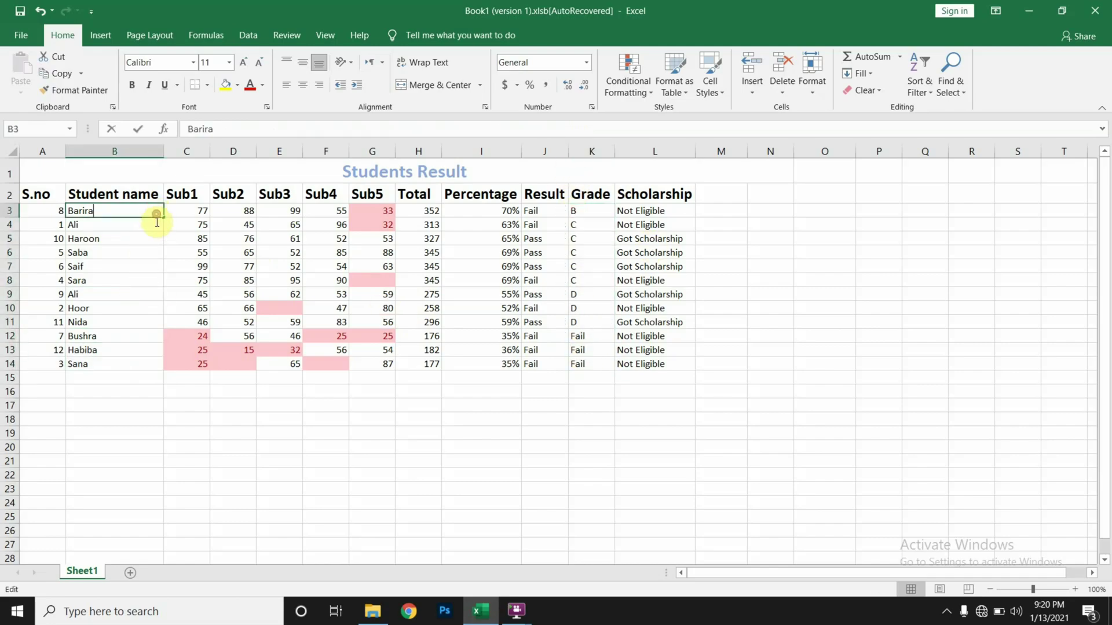
click(121, 362)
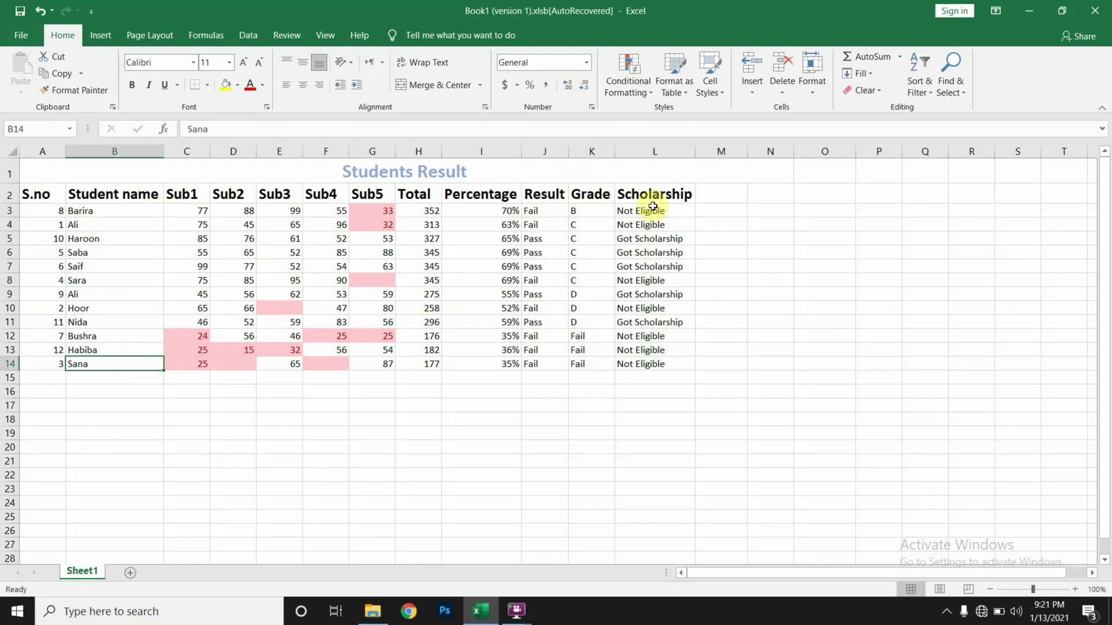
Re-sort the table with a custom sort by Scholarship from A to Z, keeping Student name A to Z as the second level.
click(920, 86)
click(939, 143)
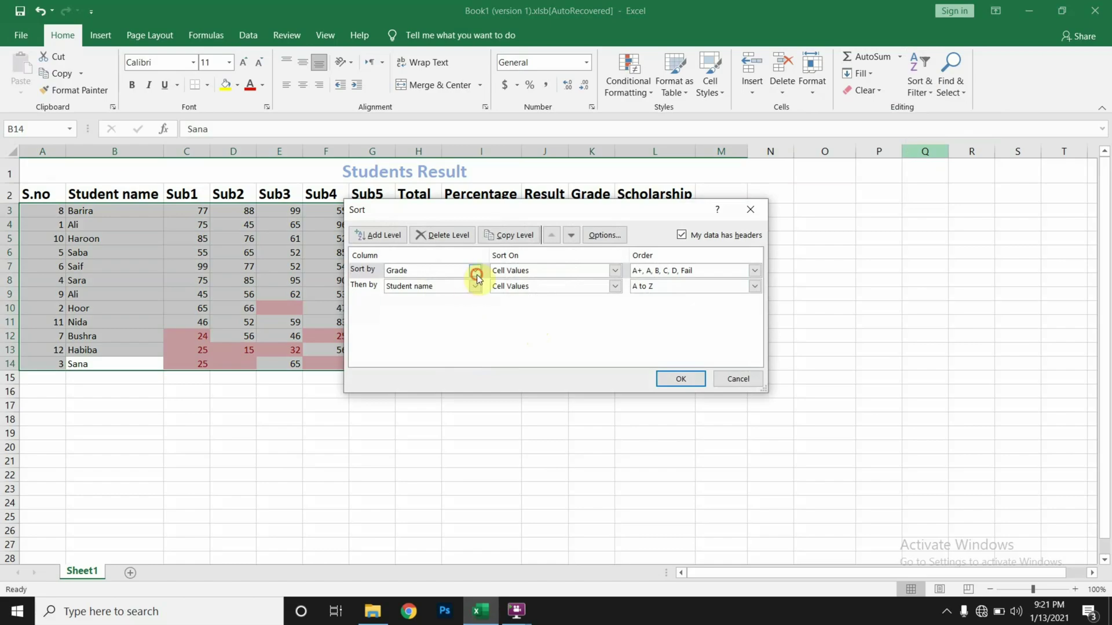
click(475, 271)
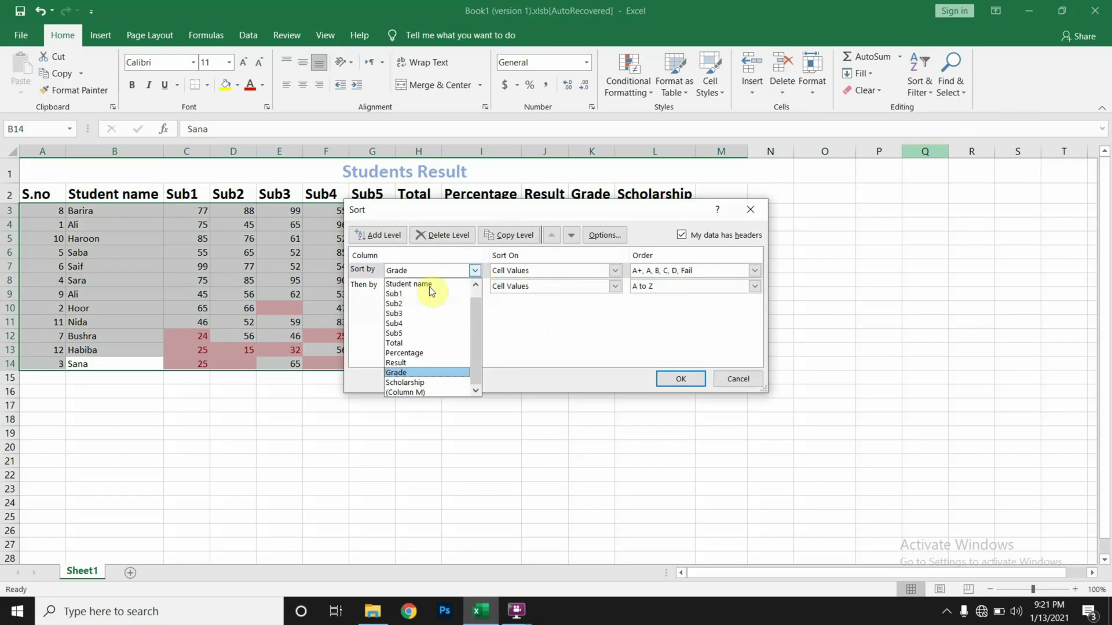
click(404, 380)
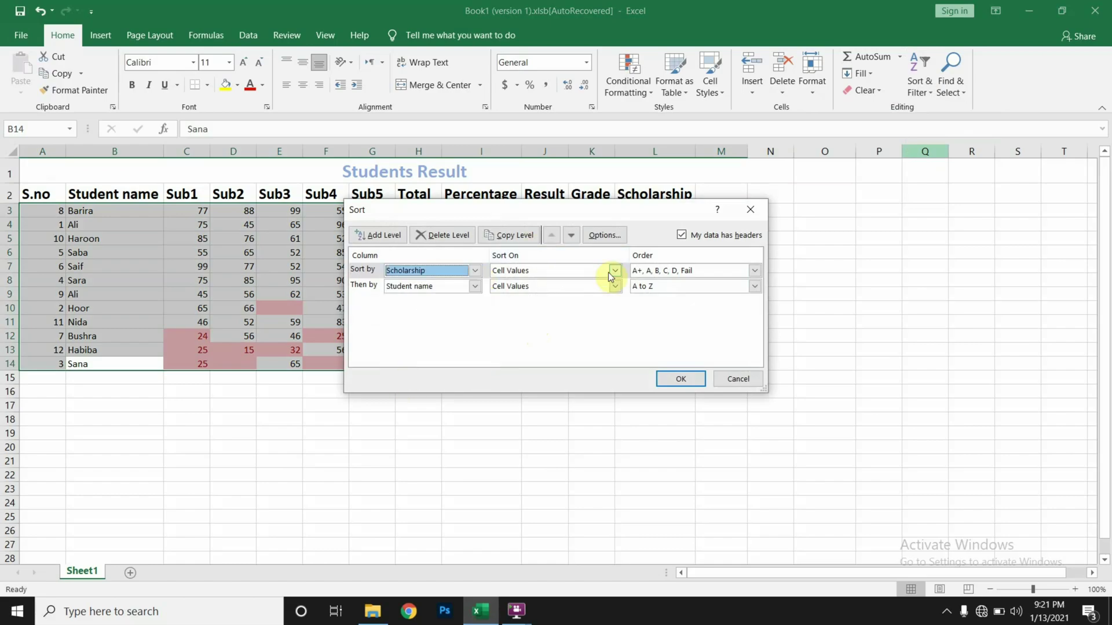
click(755, 271)
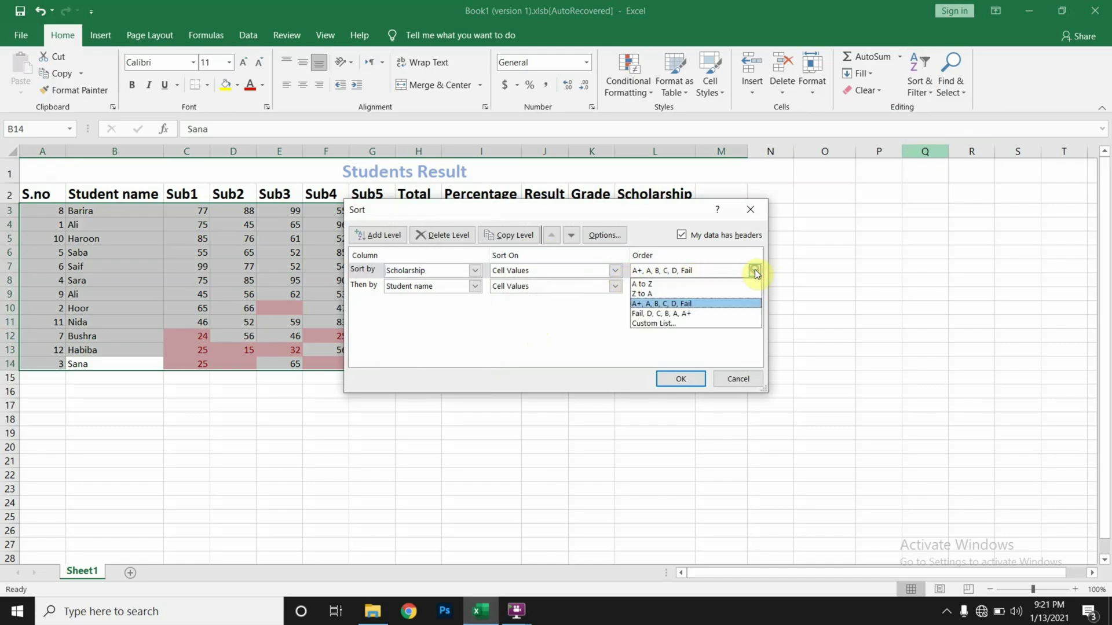
click(677, 286)
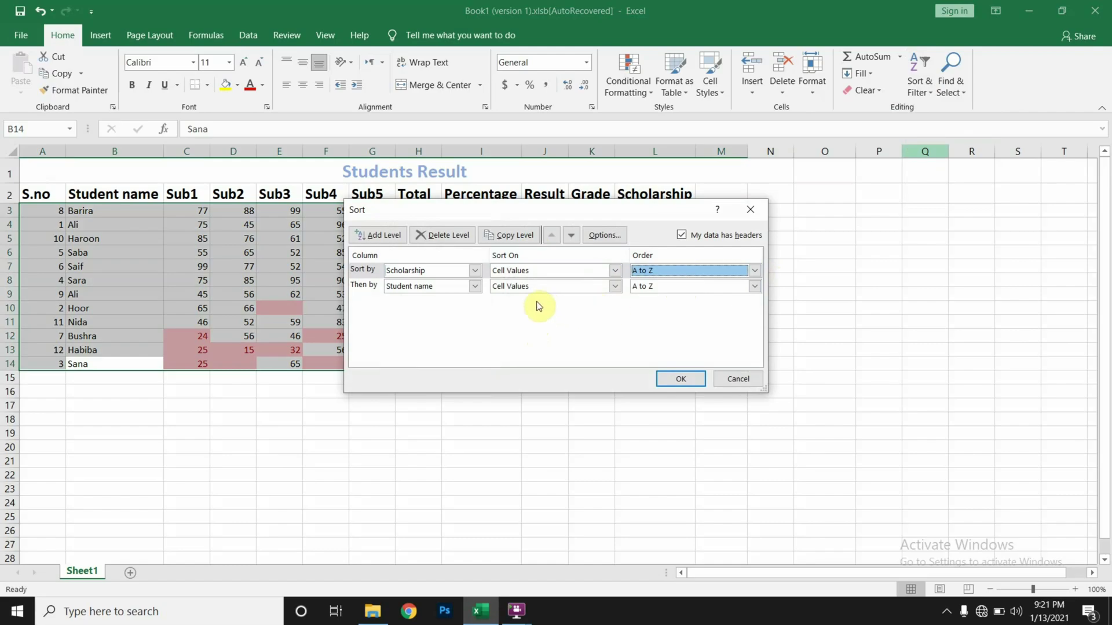
click(663, 379)
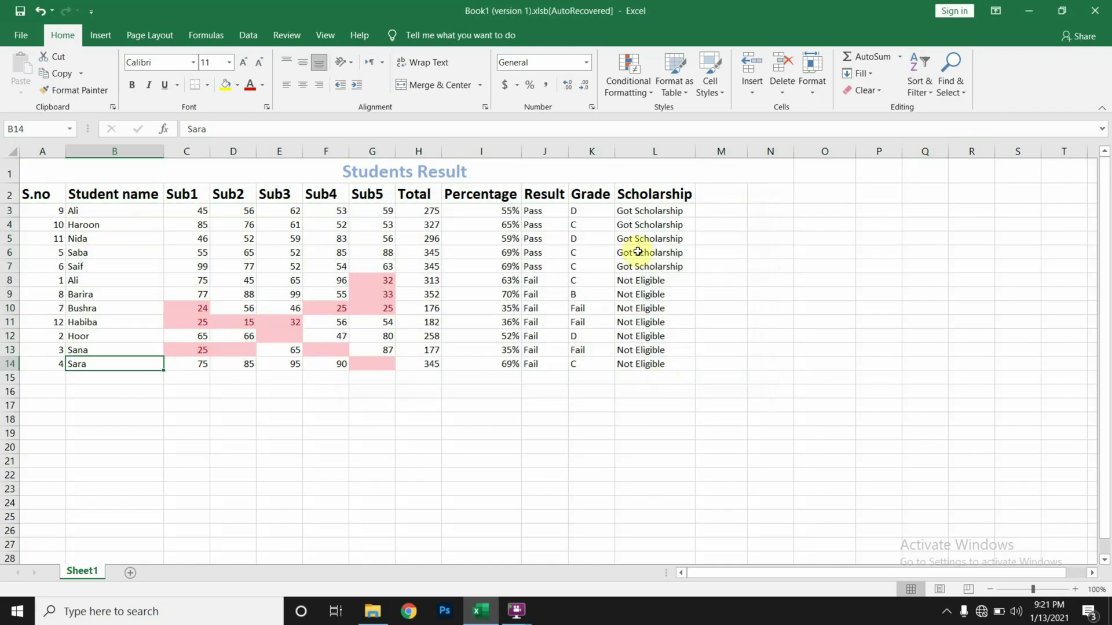
Examine the grouping of the sorted Scholarship entries by highlighting L3:L7.
drag(640, 213, 633, 255)
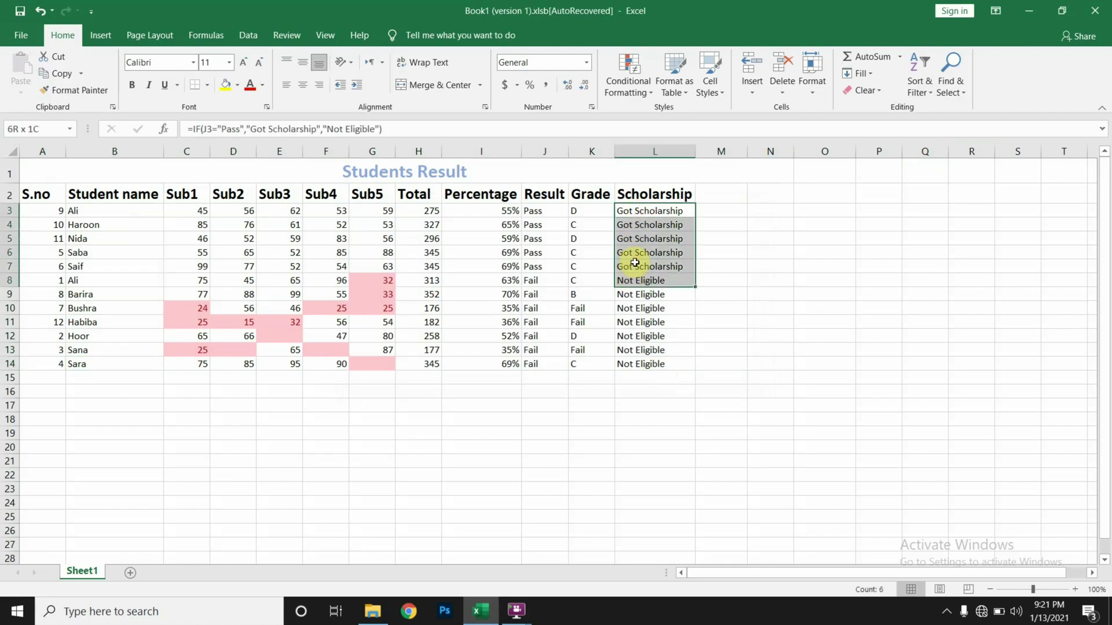
click(631, 213)
drag(633, 212, 629, 266)
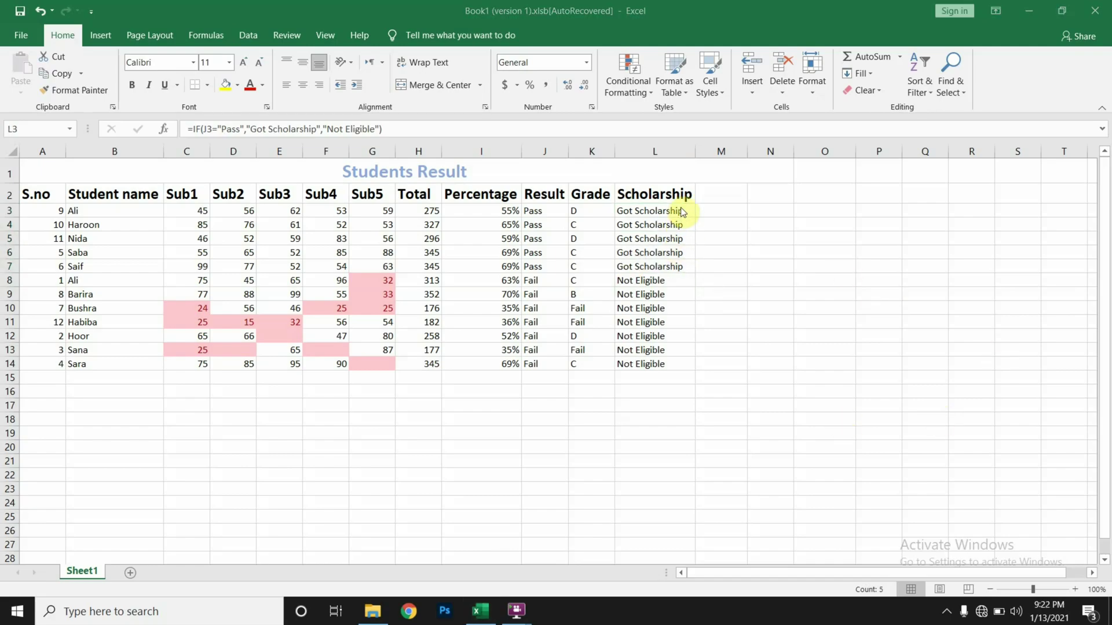
Examine the order of student names within each Scholarship group by highlighting L3:L7, B3:B7, L8:L14 and B8:B14.
drag(679, 208, 669, 267)
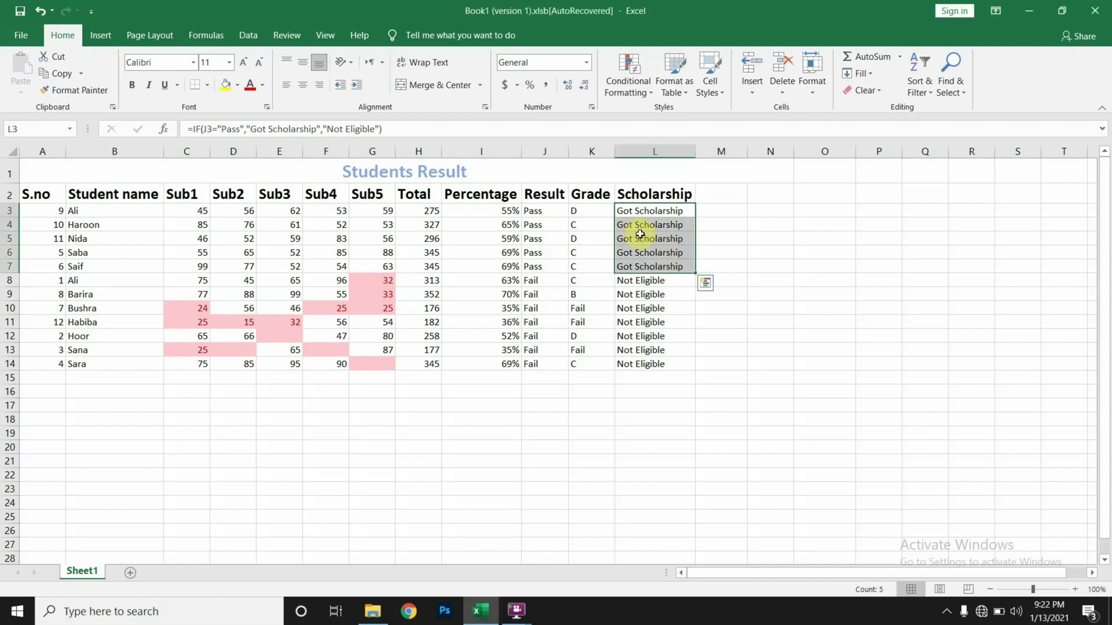
drag(112, 211, 105, 264)
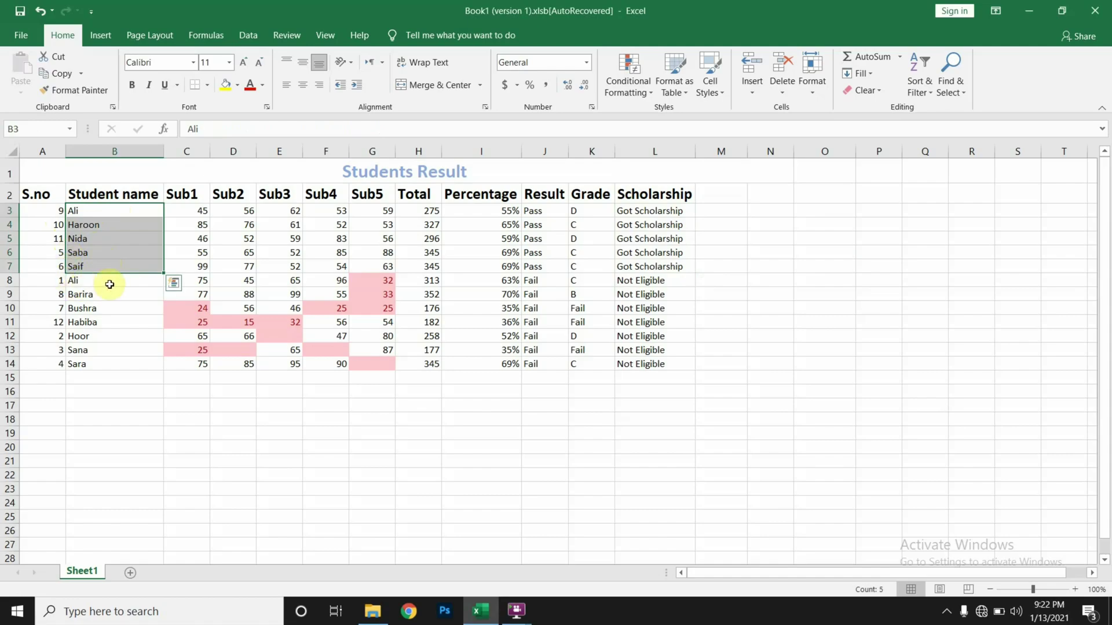
drag(640, 281, 643, 364)
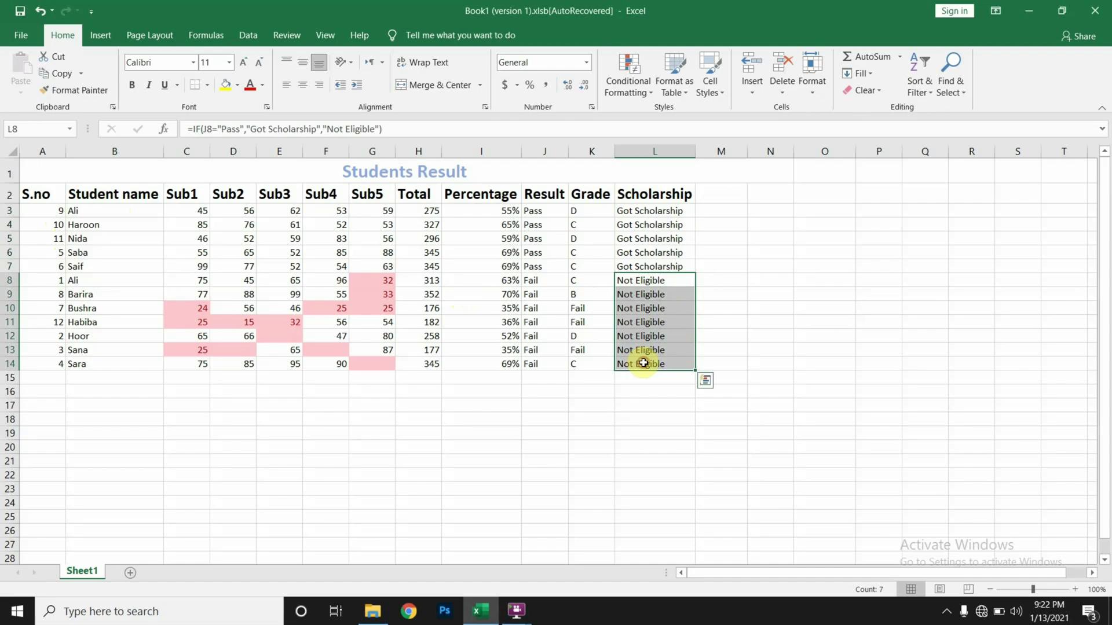
drag(75, 281, 88, 360)
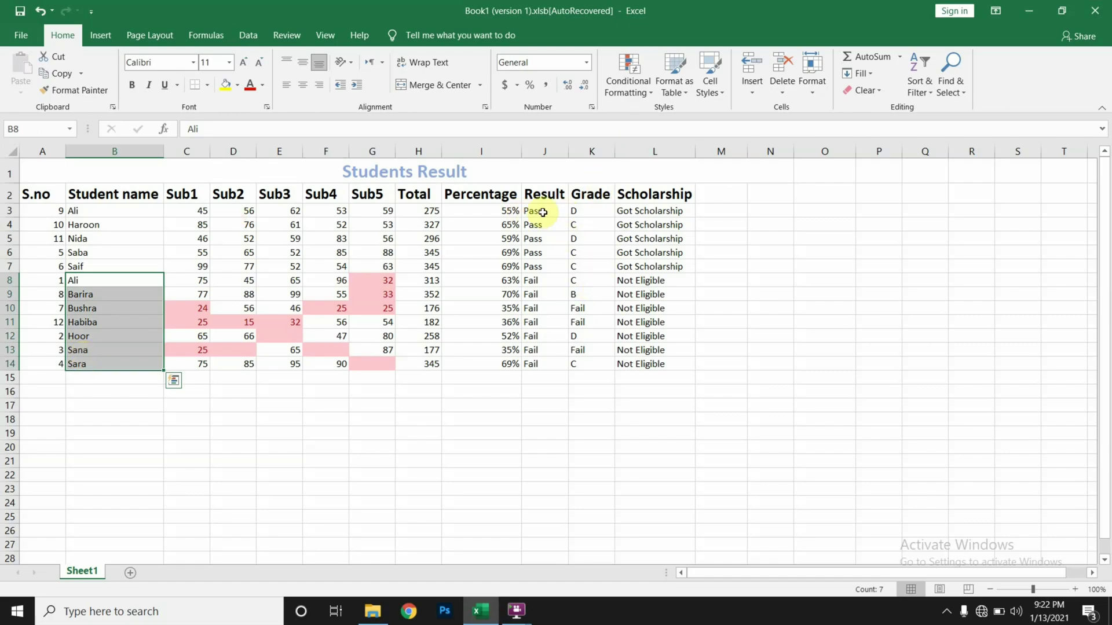
Examine the Pass and Fail grouping in the Result column against the order of the names in the Student name column.
drag(543, 212, 546, 354)
click(542, 279)
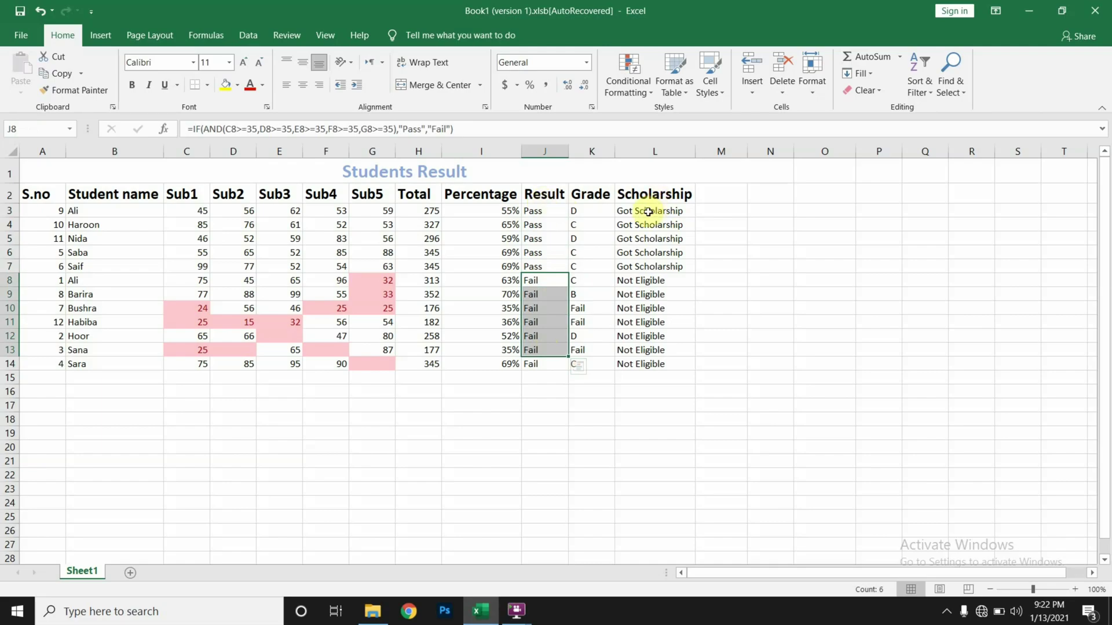
click(542, 348)
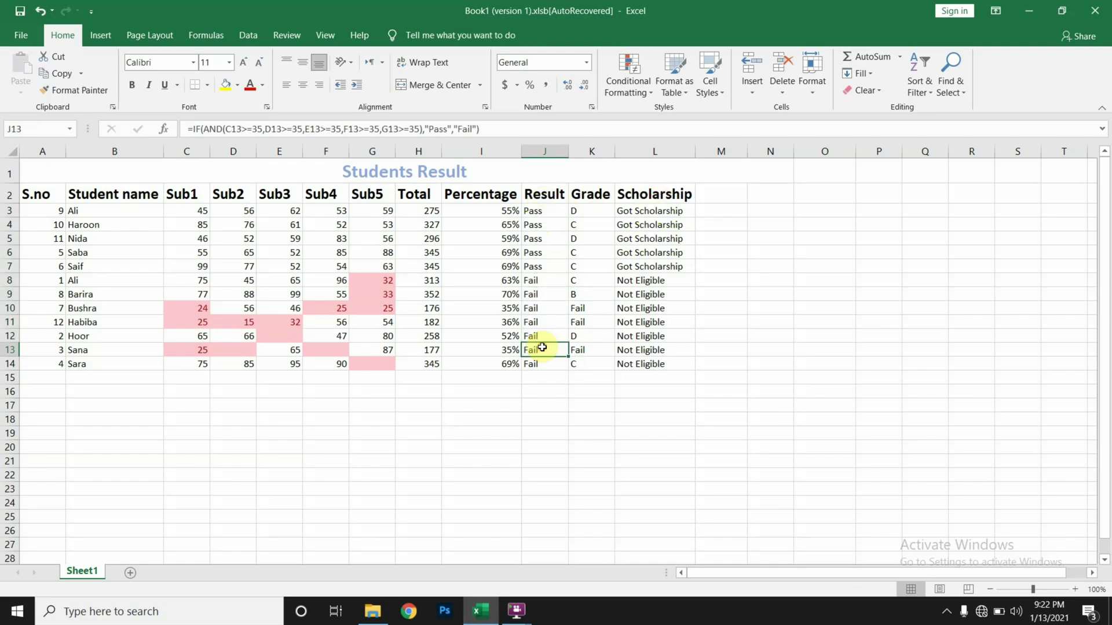
drag(544, 212, 546, 264)
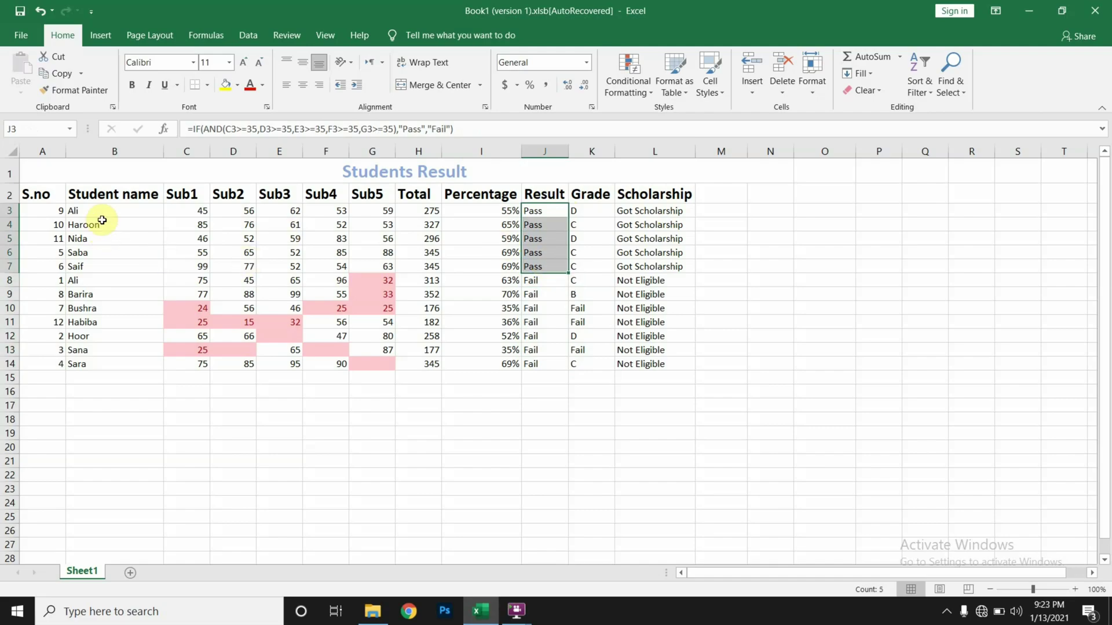
drag(113, 209, 114, 276)
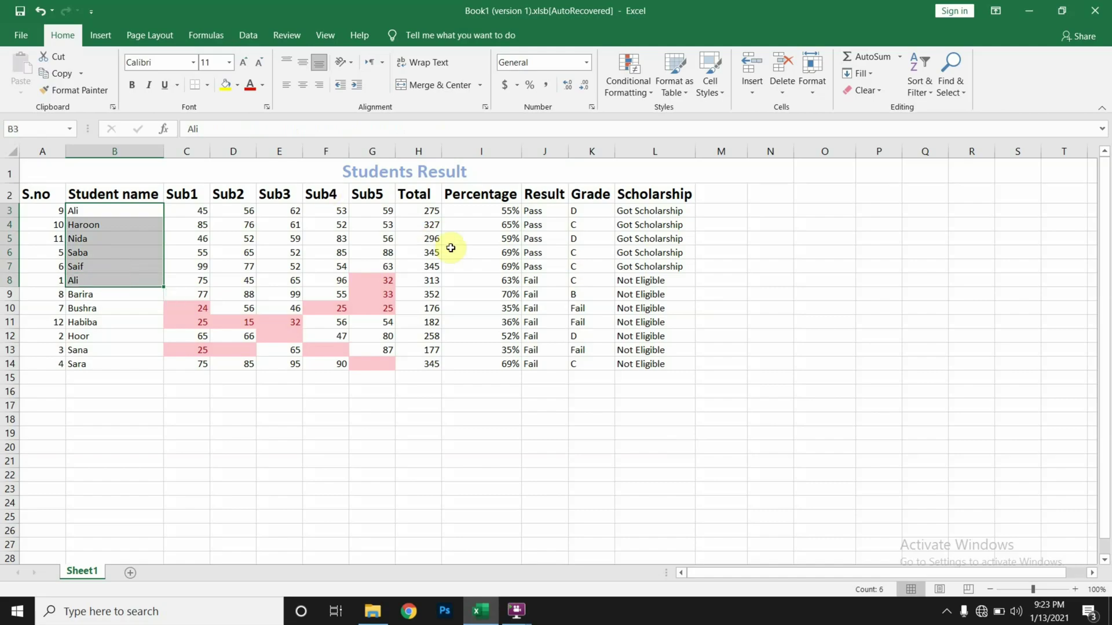
drag(557, 215, 548, 280)
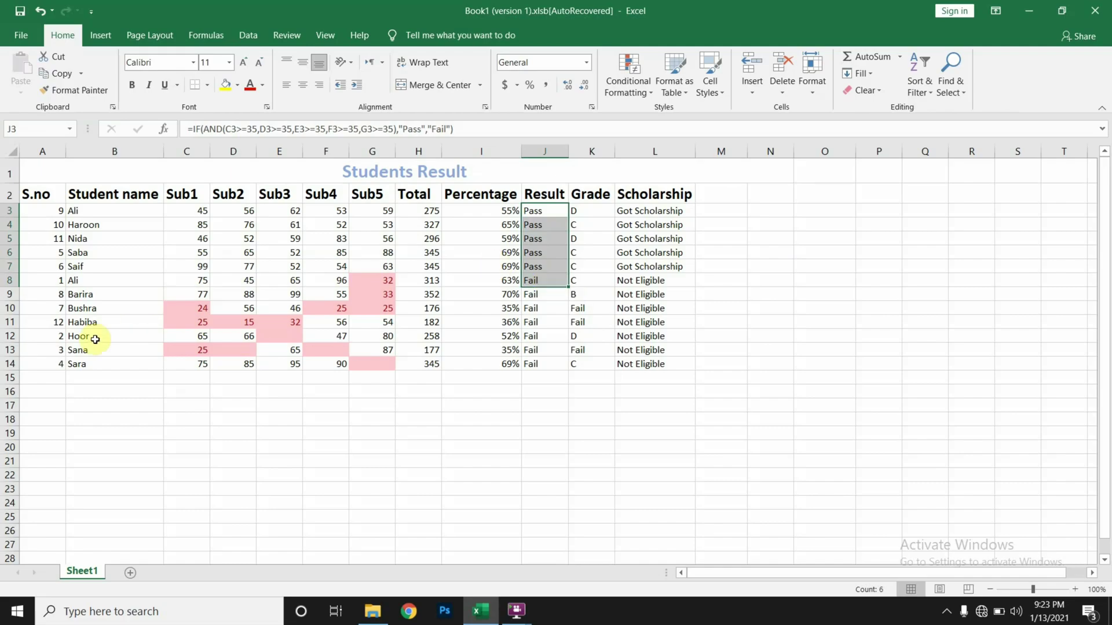
drag(88, 212, 88, 266)
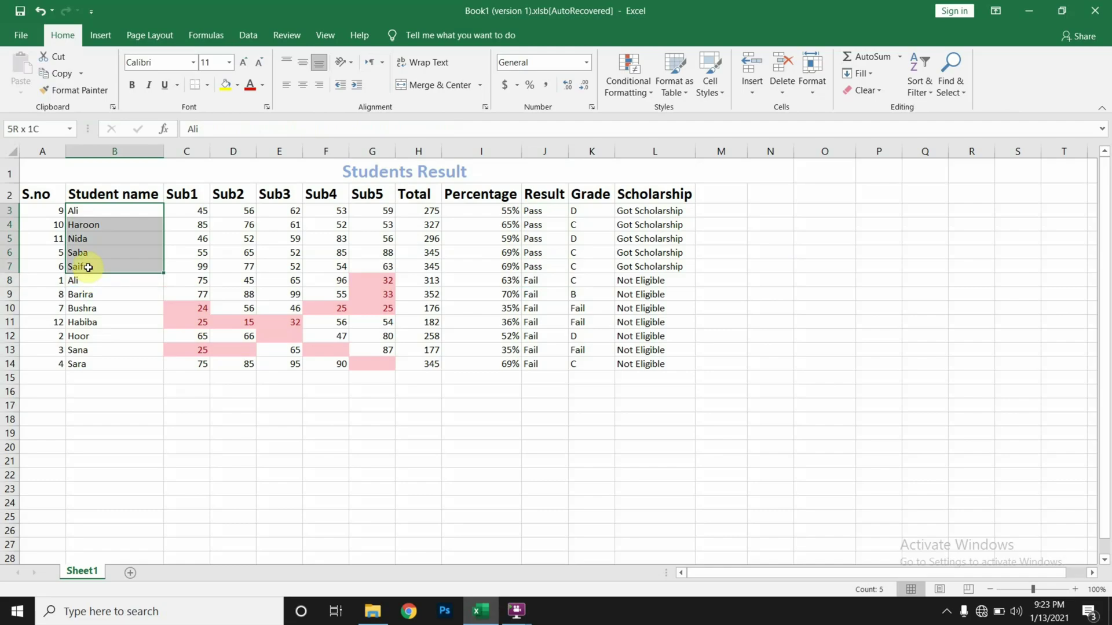